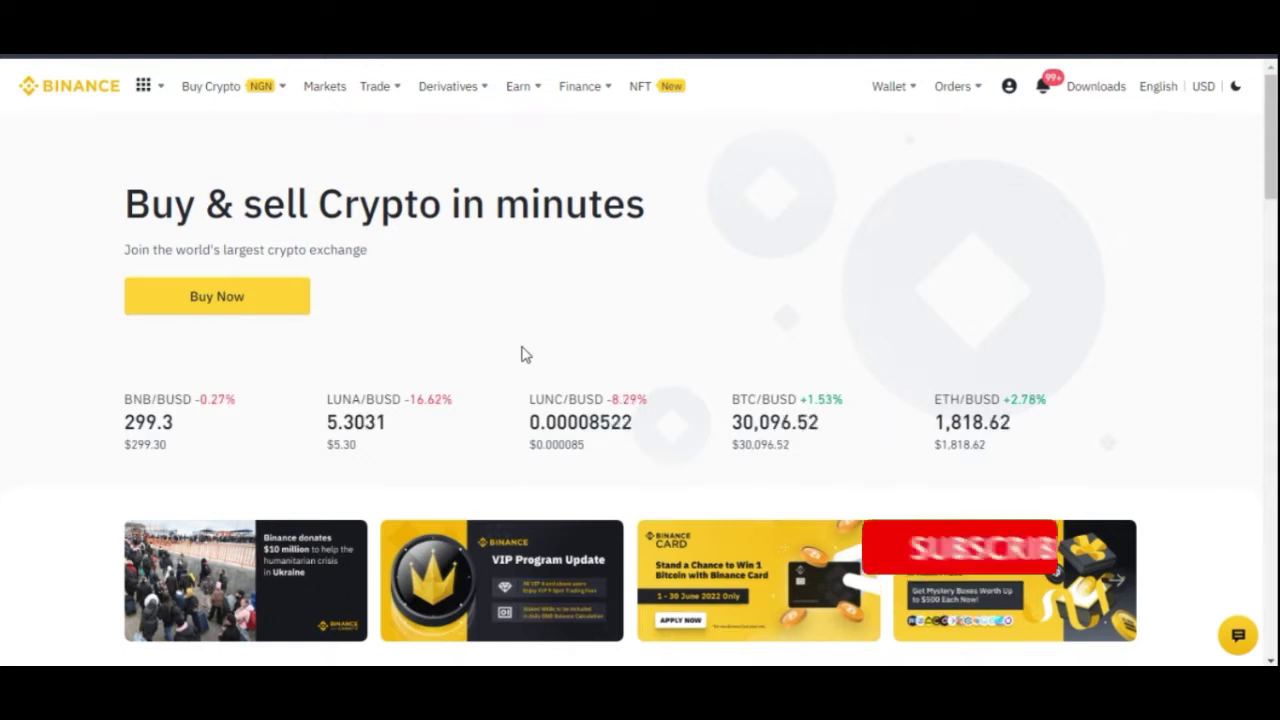
# Step: Open P2P Trading and look through the advertisers' offers for buying USDT with NGN
pyautogui.moveTo(203, 107)
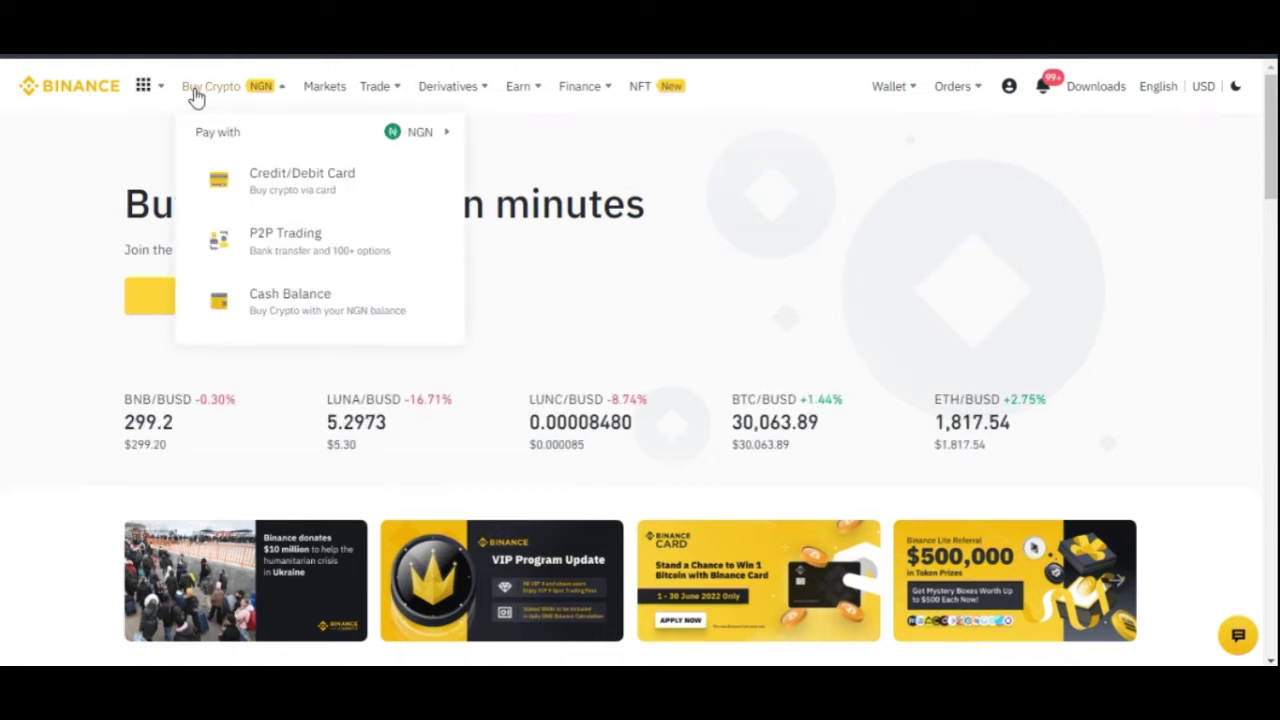
pyautogui.click(273, 244)
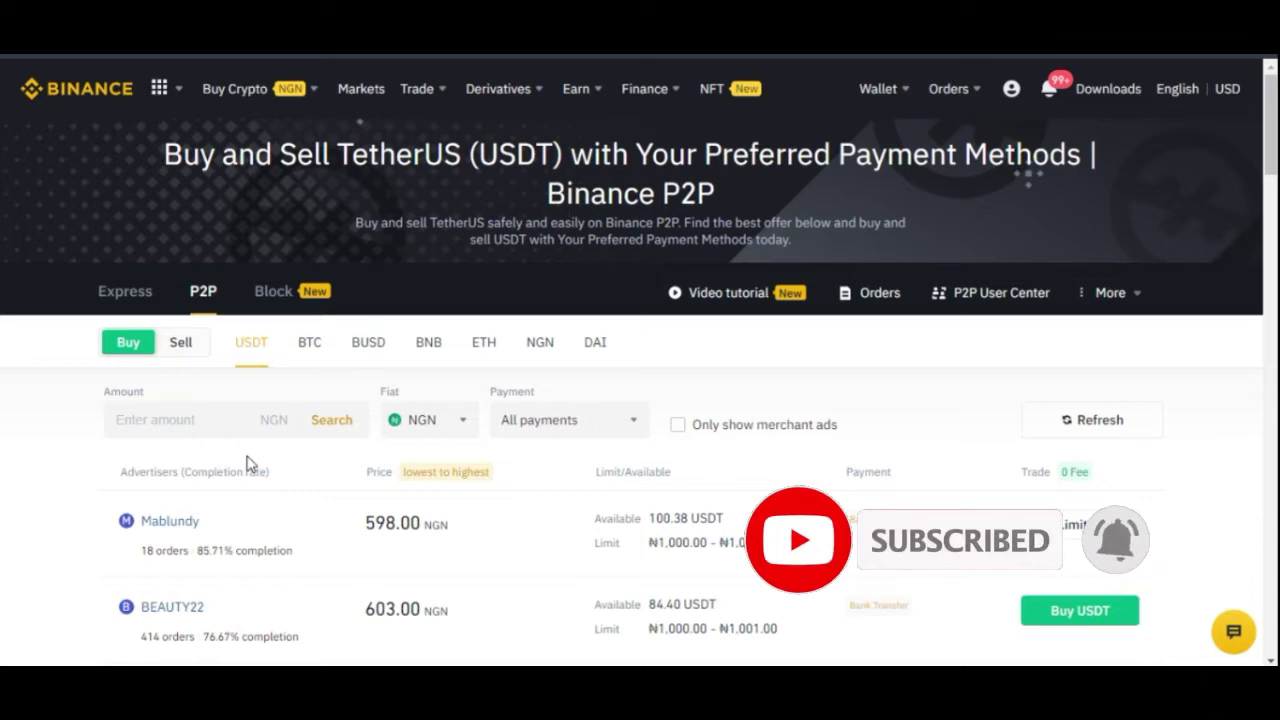
pyautogui.scroll(-1, 247, 462)
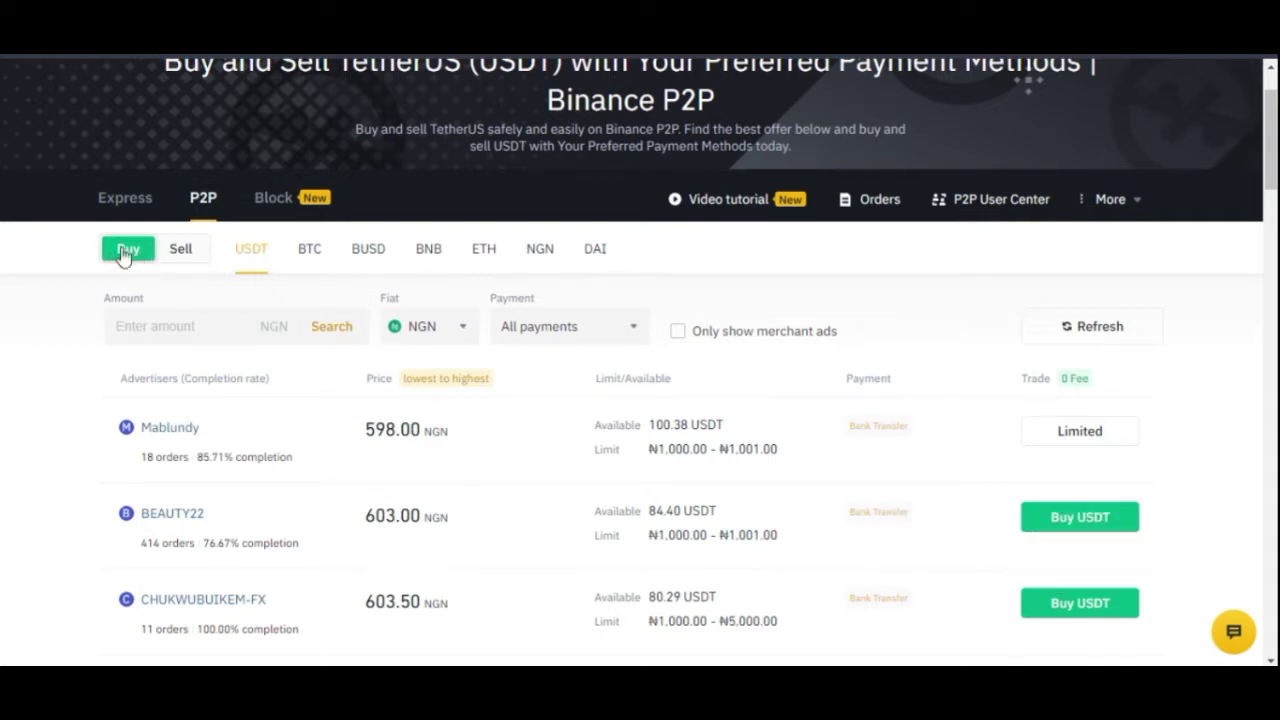
pyautogui.scroll(-5, 371, 443)
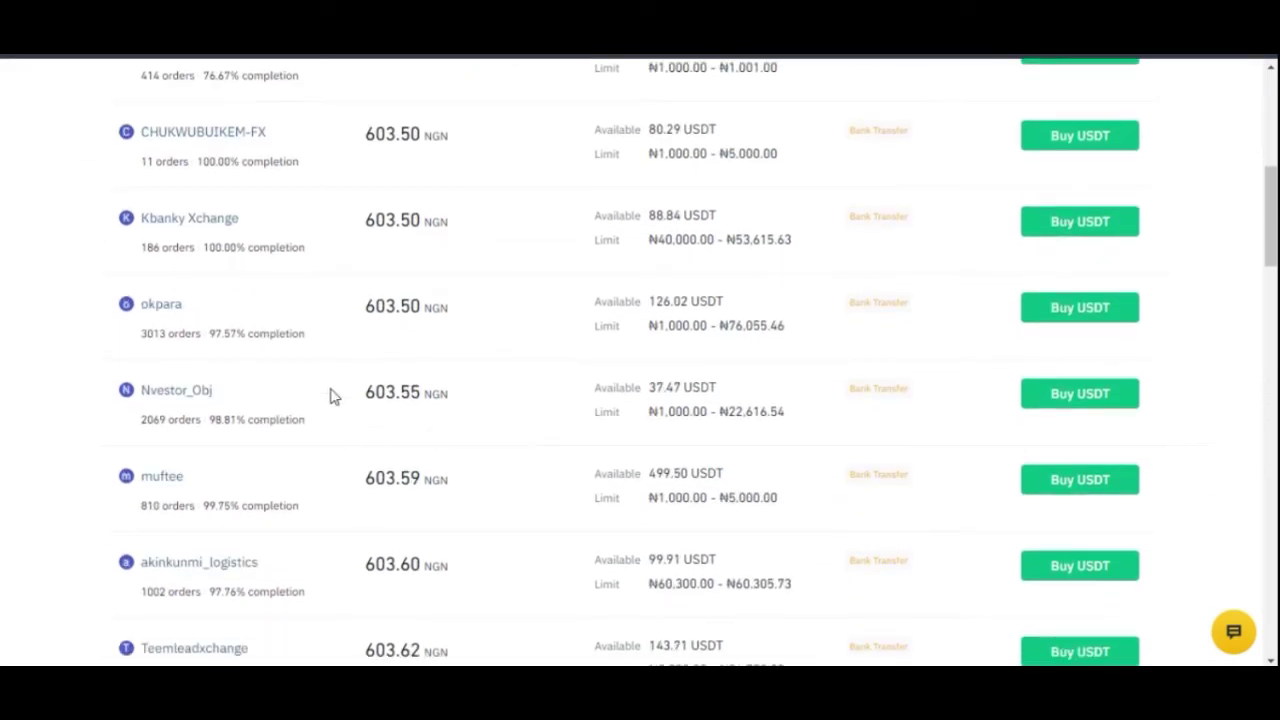
pyautogui.scroll(5, 500, 470)
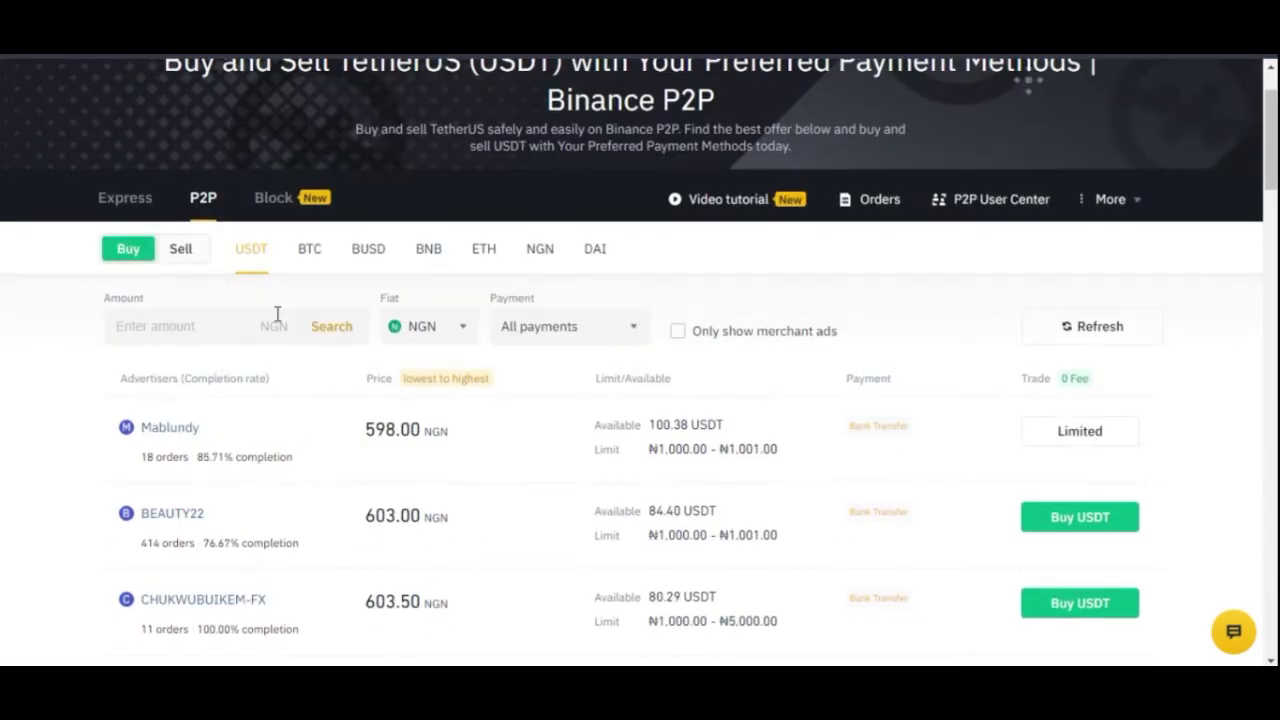
# Step: Show the P2P offers for selling USDT and look through the advertisers' prices and limits
pyautogui.click(180, 250)
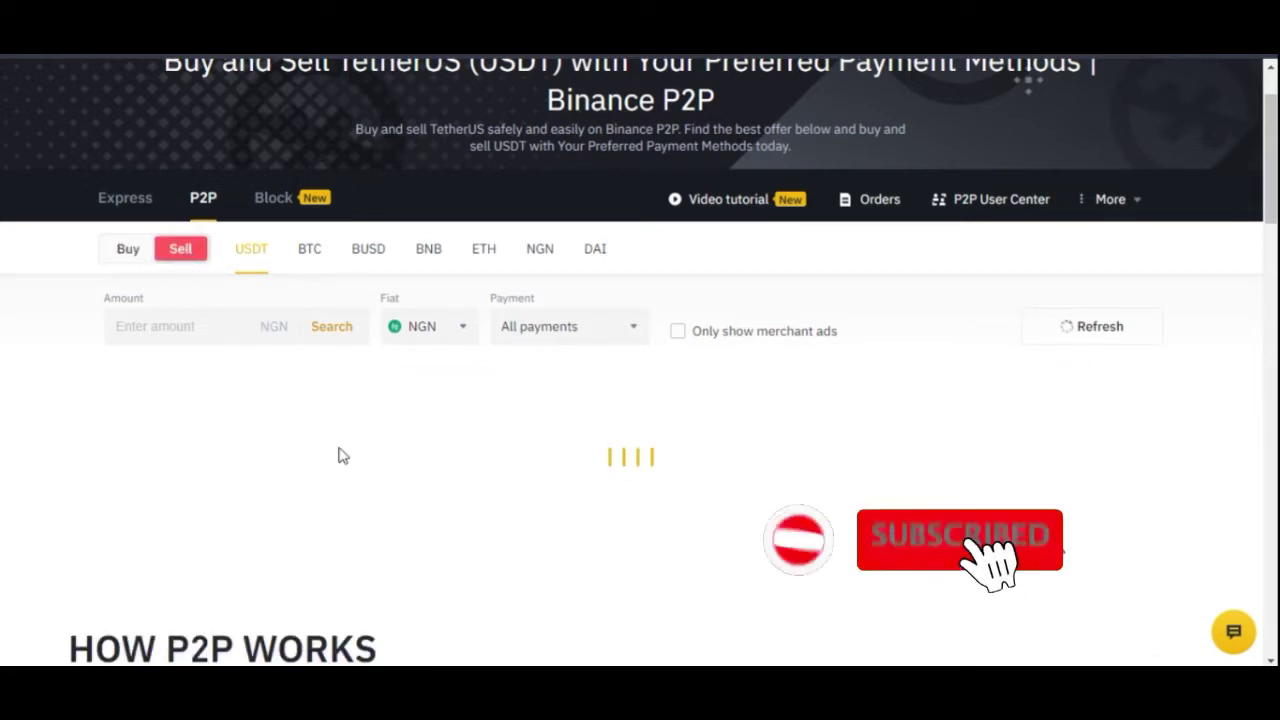
pyautogui.scroll(-3, 480, 514)
pyautogui.scroll(-2, 615, 510)
pyautogui.scroll(5, 603, 540)
pyautogui.scroll(-2, 534, 546)
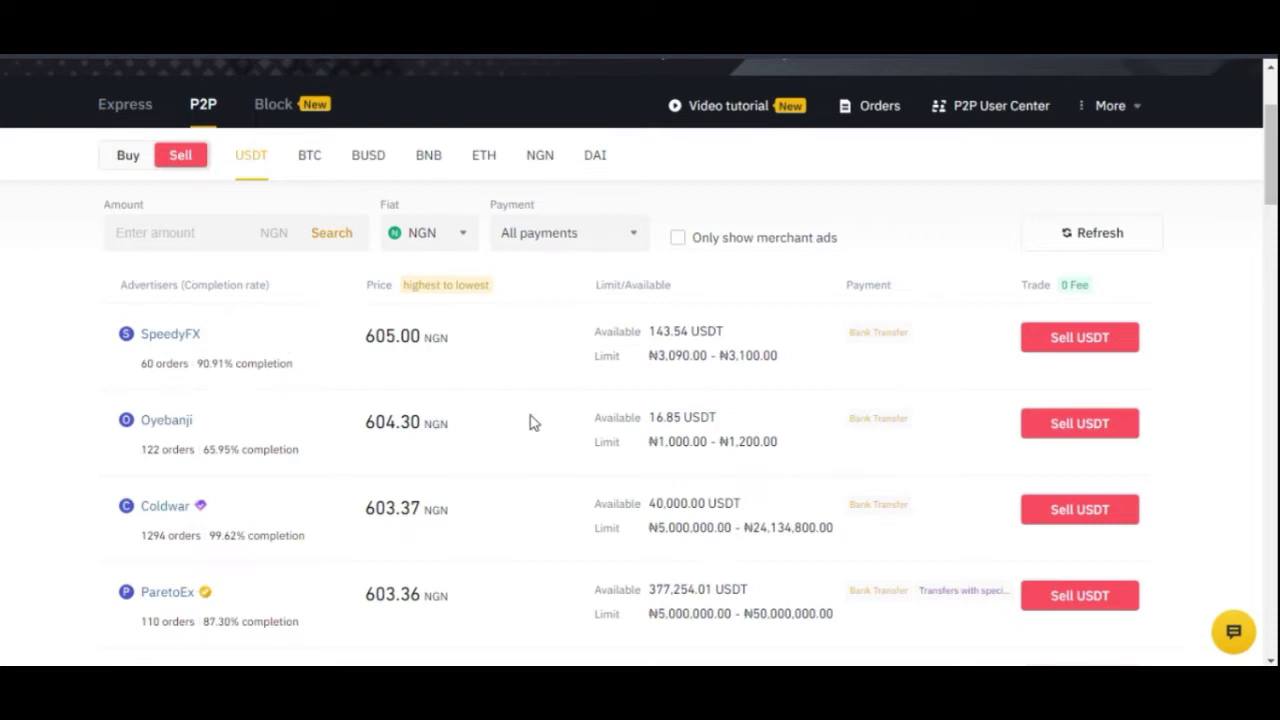
pyautogui.scroll(2, 281, 381)
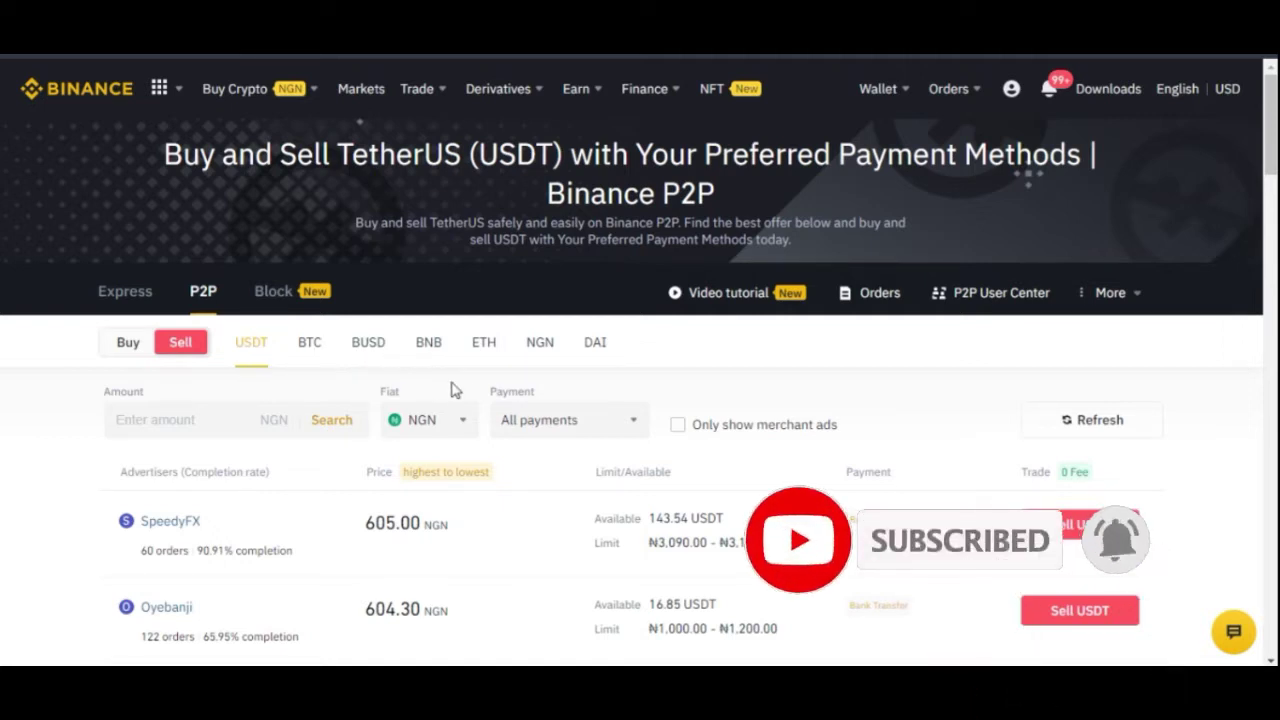
# Step: Return to the offers for buying USDT and look through the payment methods available for NGN
pyautogui.click(134, 350)
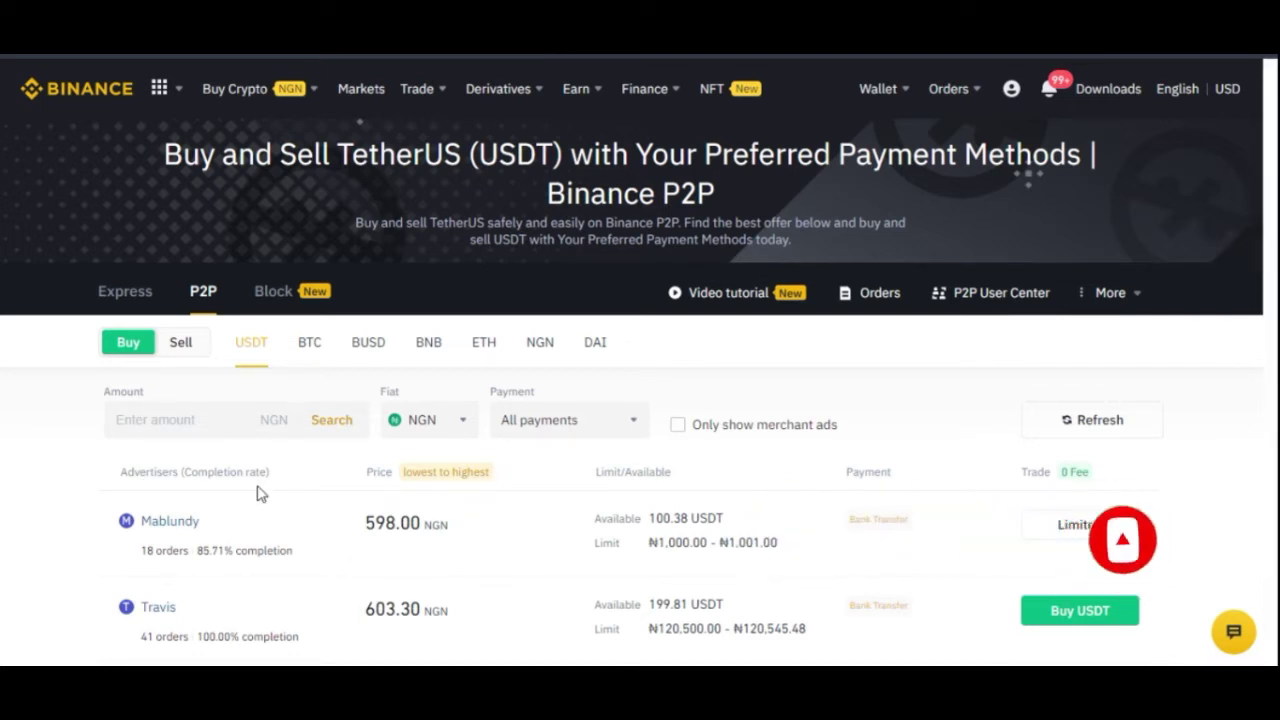
pyautogui.scroll(-1, 380, 495)
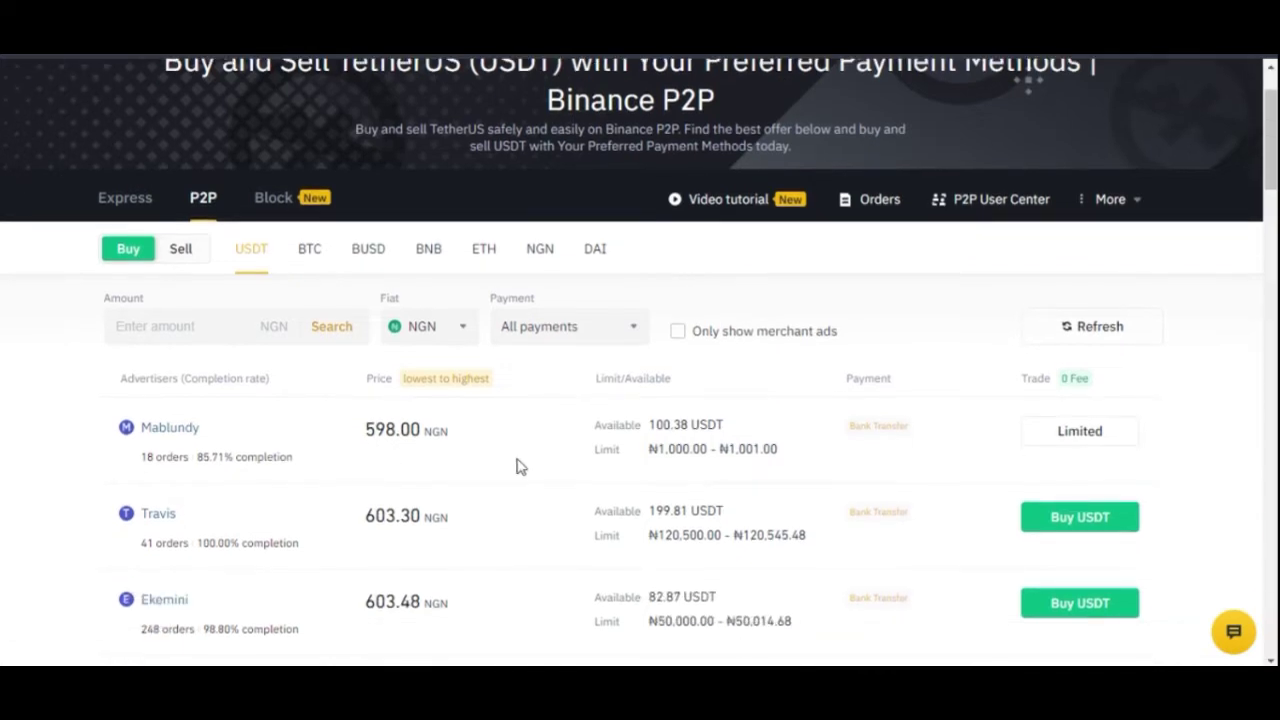
pyautogui.click(630, 335)
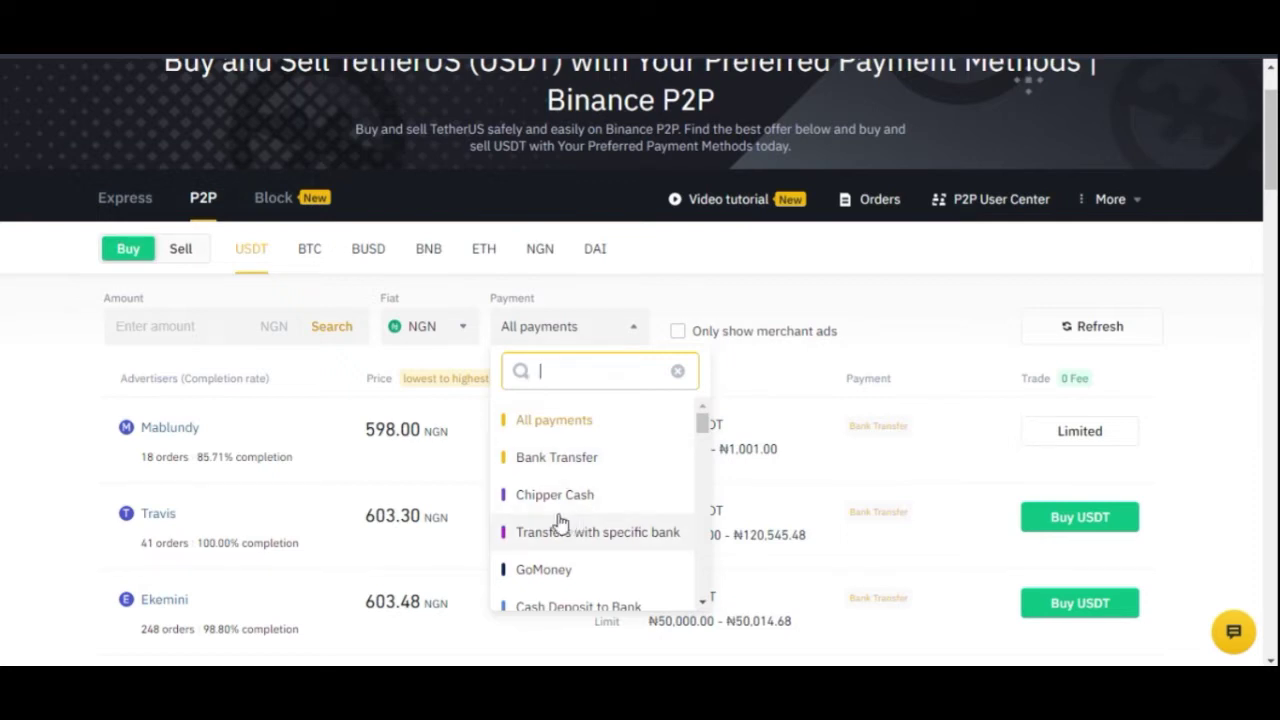
pyautogui.scroll(-1, 592, 524)
pyautogui.scroll(-4, 583, 534)
pyautogui.scroll(-6, 590, 457)
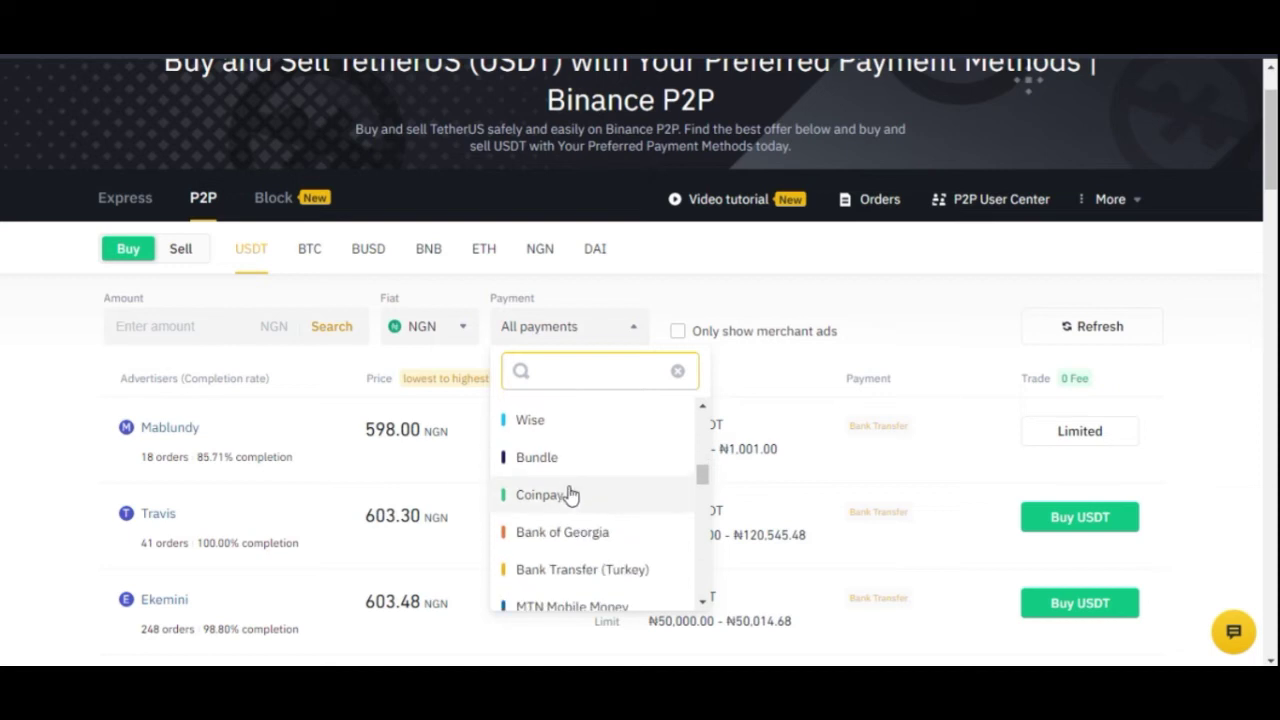
# Step: Filter the USDT buy offers by the fiat currency USD and look through its payment methods
pyautogui.click(460, 335)
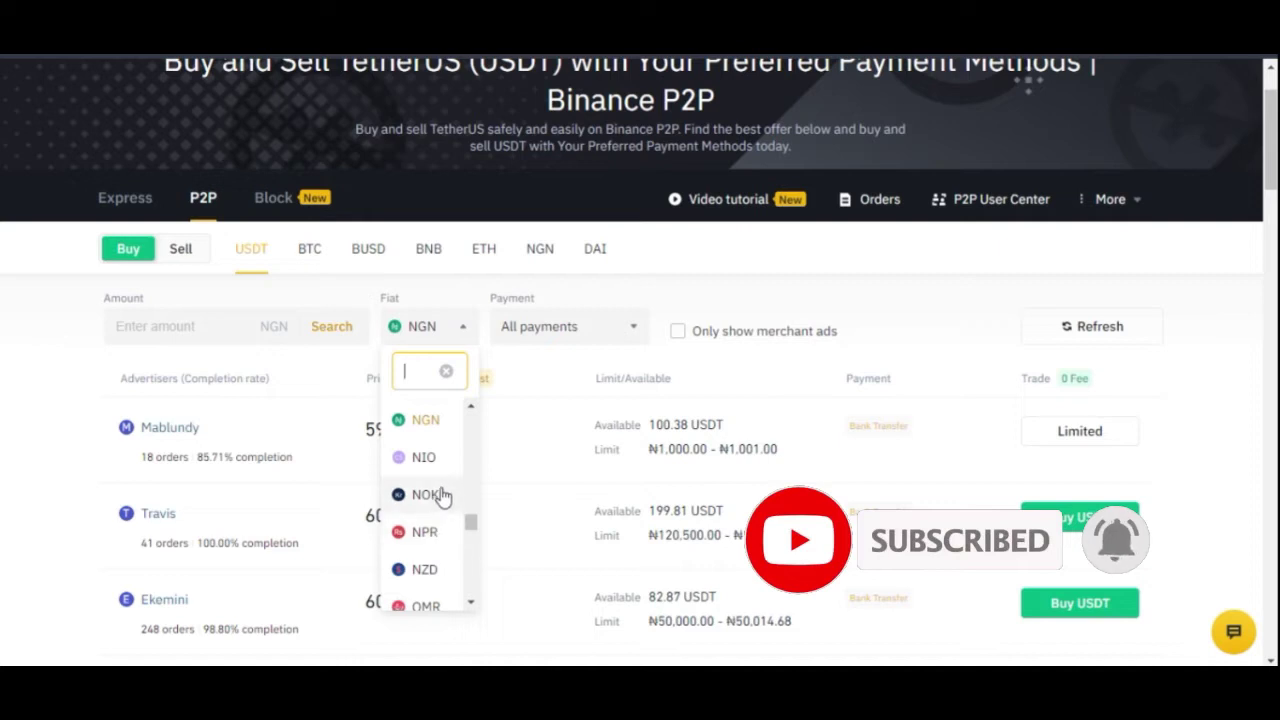
pyautogui.write('usd')
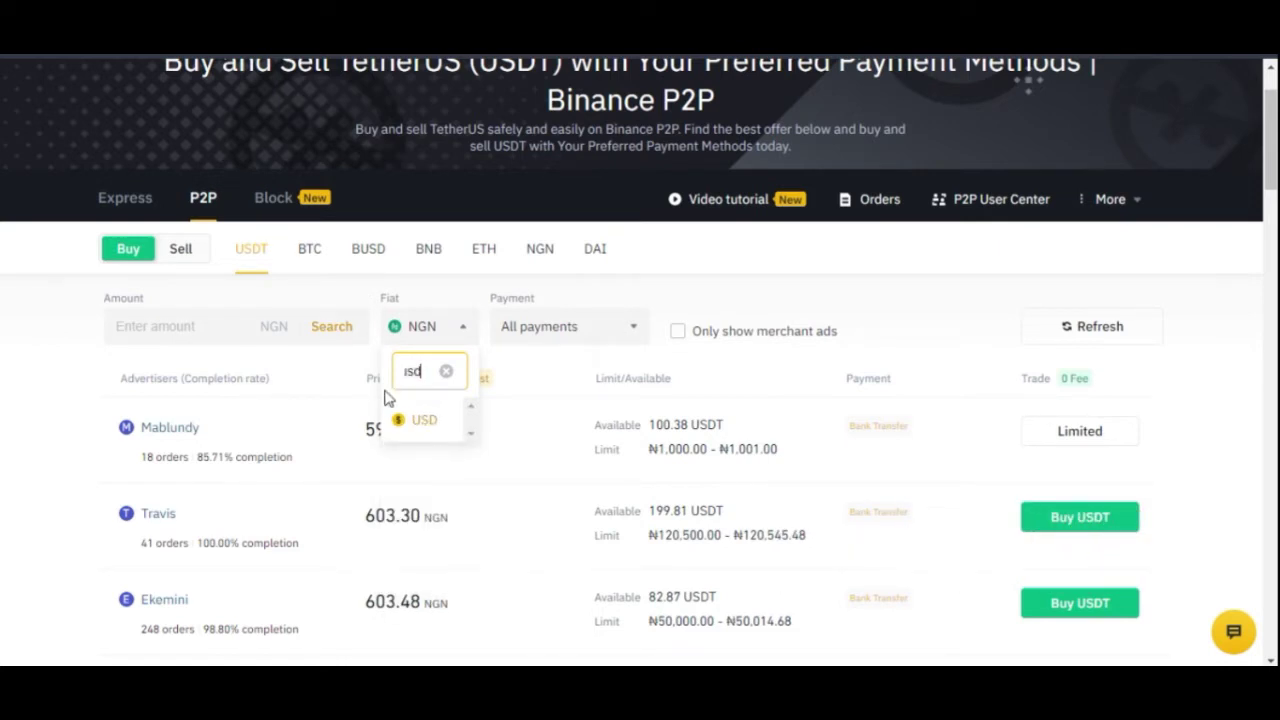
pyautogui.click(418, 420)
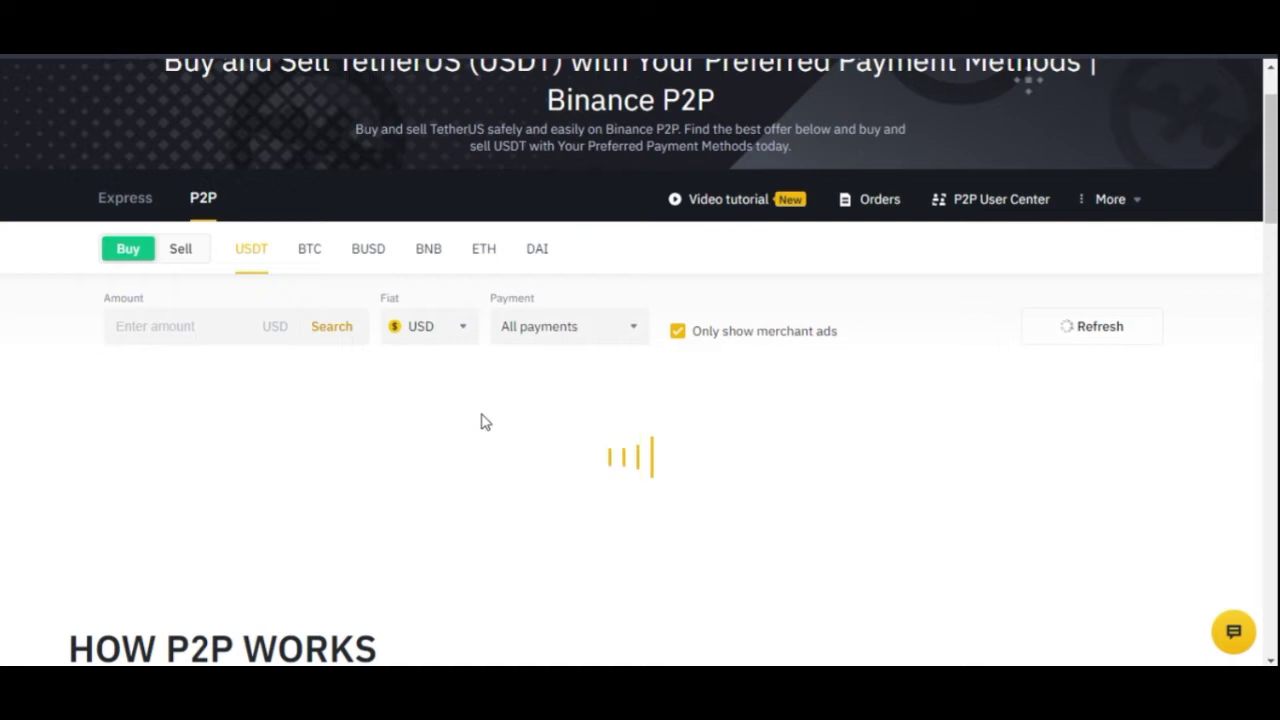
pyautogui.click(626, 333)
pyautogui.scroll(-5, 586, 497)
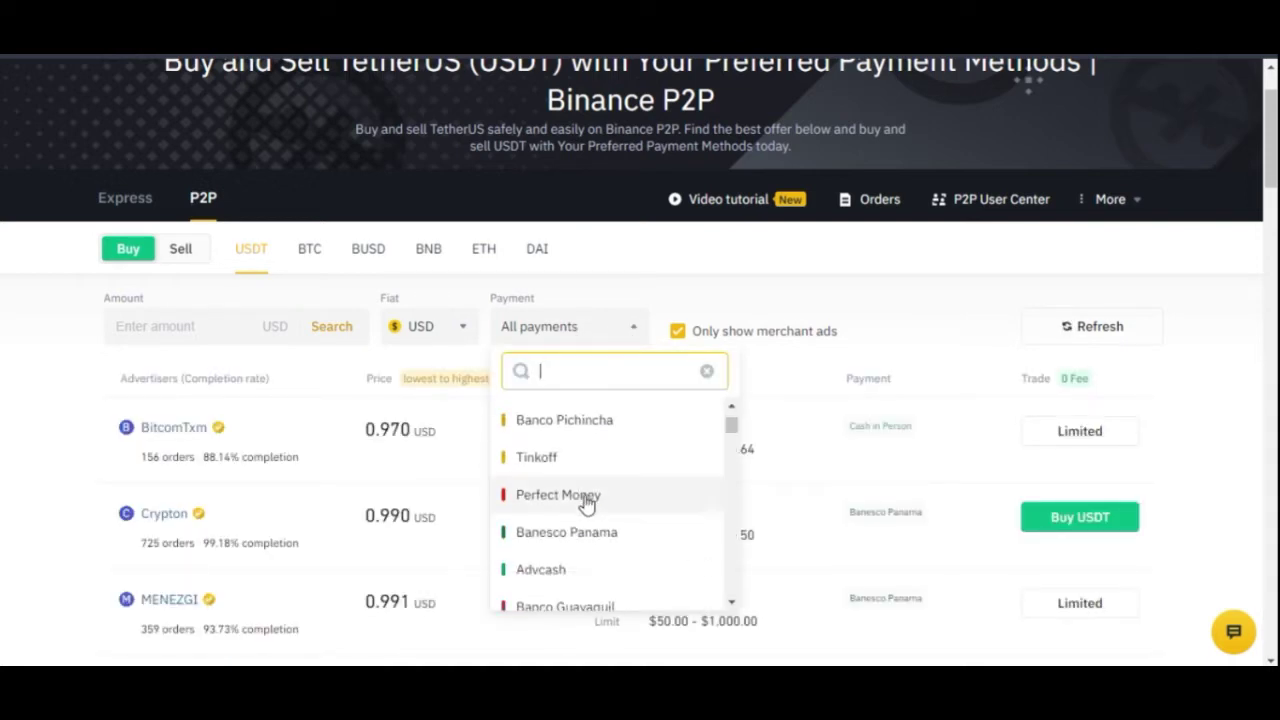
pyautogui.scroll(-10, 570, 513)
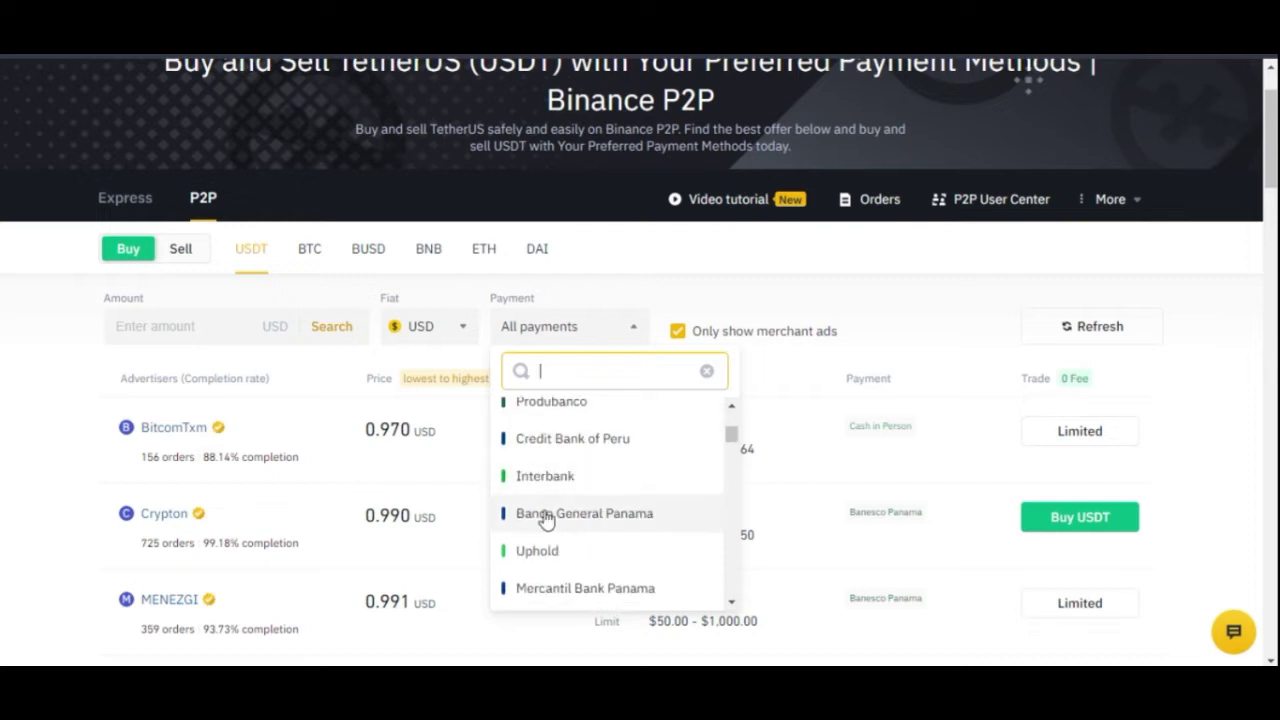
pyautogui.scroll(-8, 597, 470)
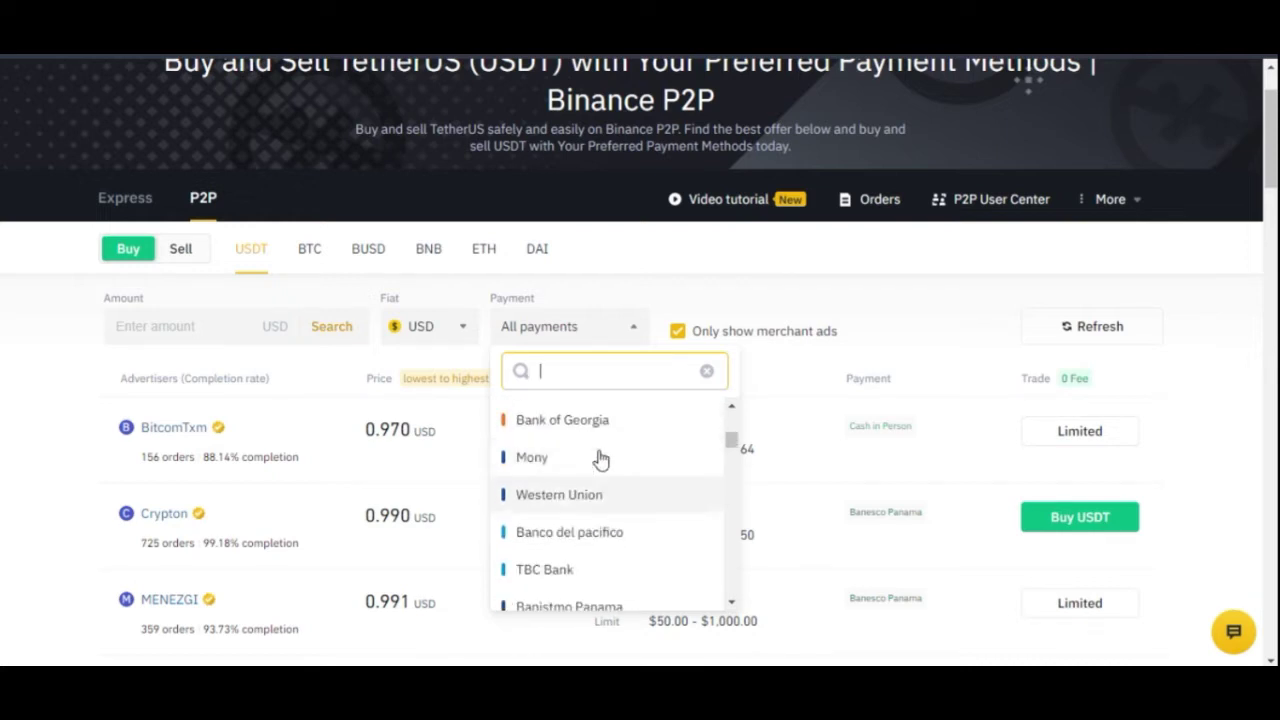
# Step: Change the fiat currency to GHS, agree to the risk notice, and look through the payment methods for GHS
pyautogui.click(456, 329)
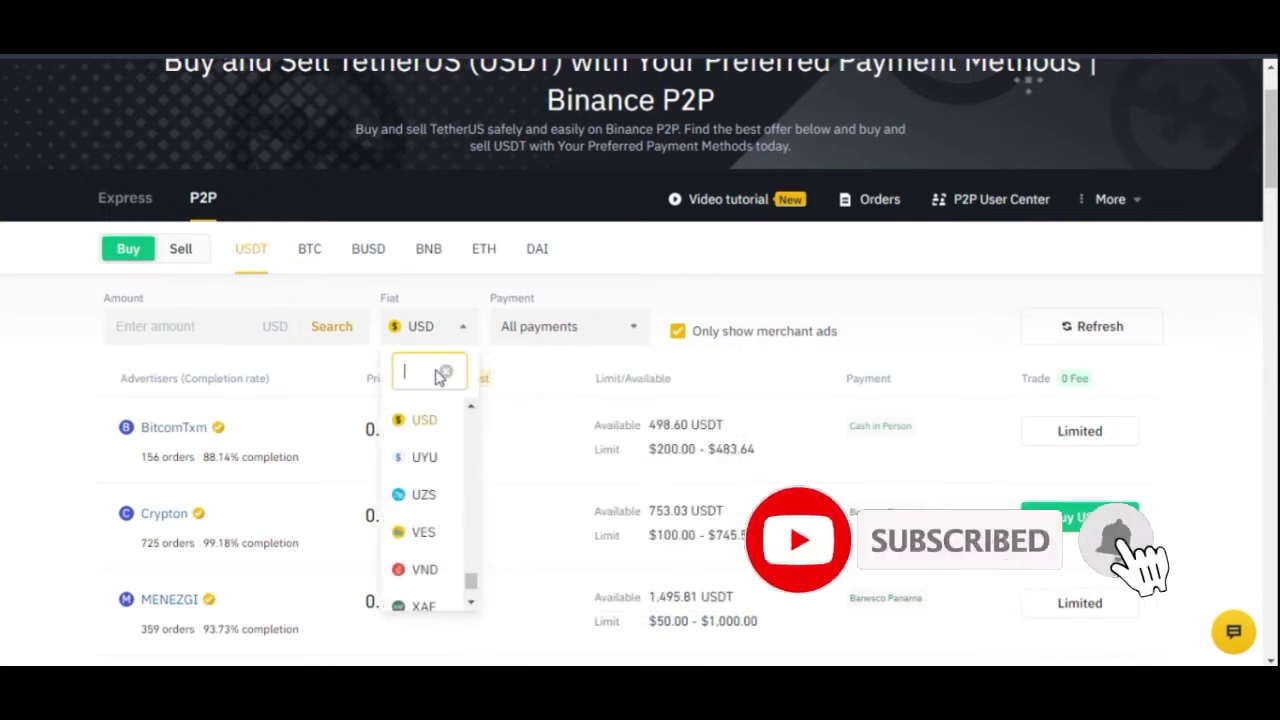
pyautogui.write('gh')
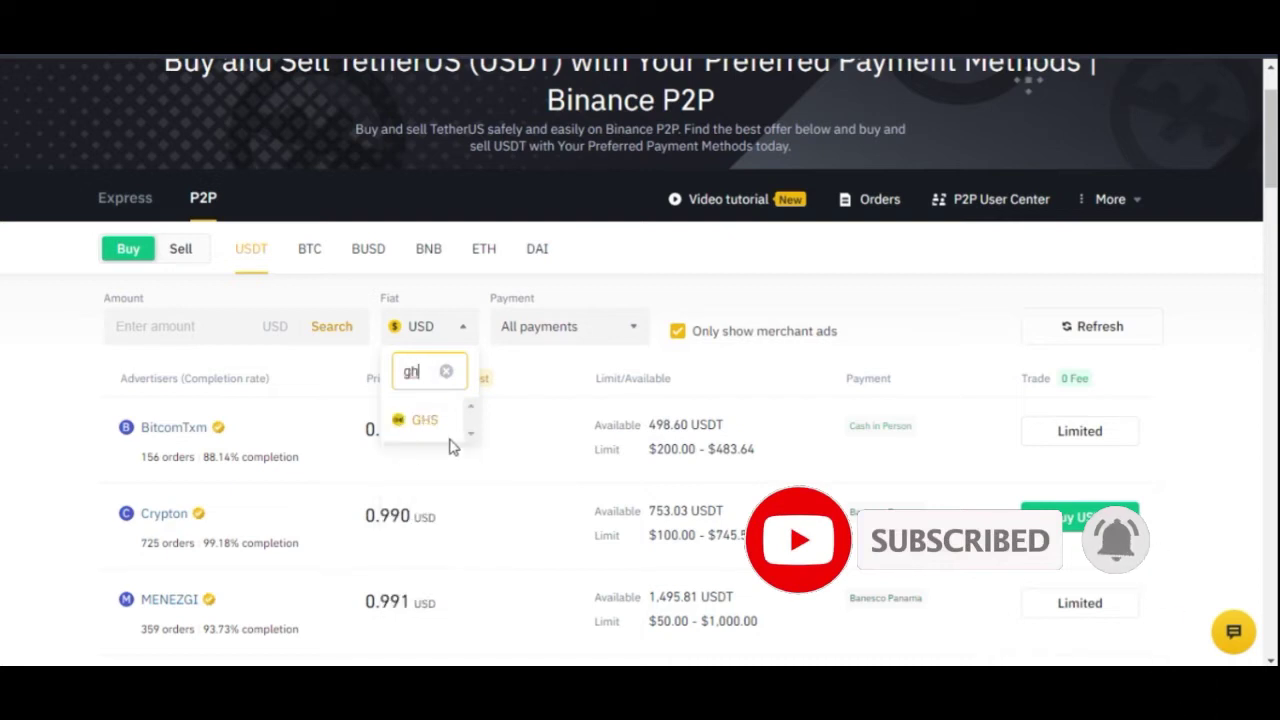
pyautogui.click(418, 421)
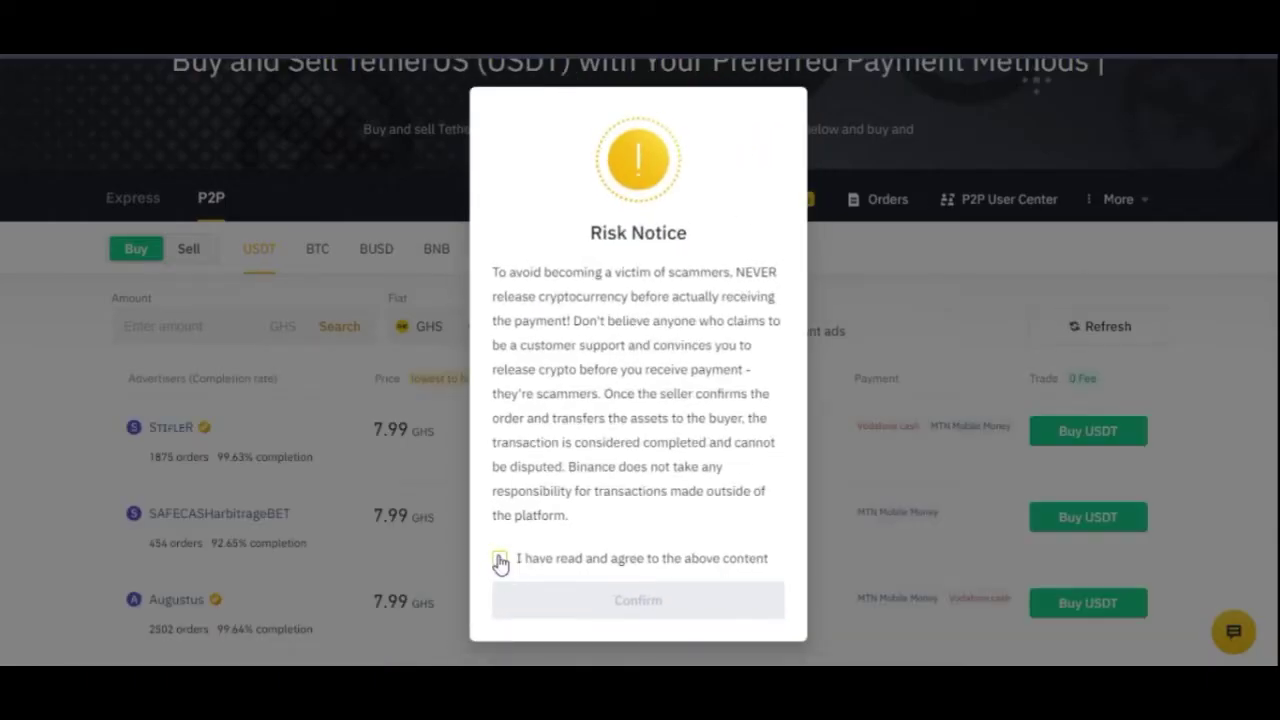
pyautogui.click(500, 559)
pyautogui.click(624, 600)
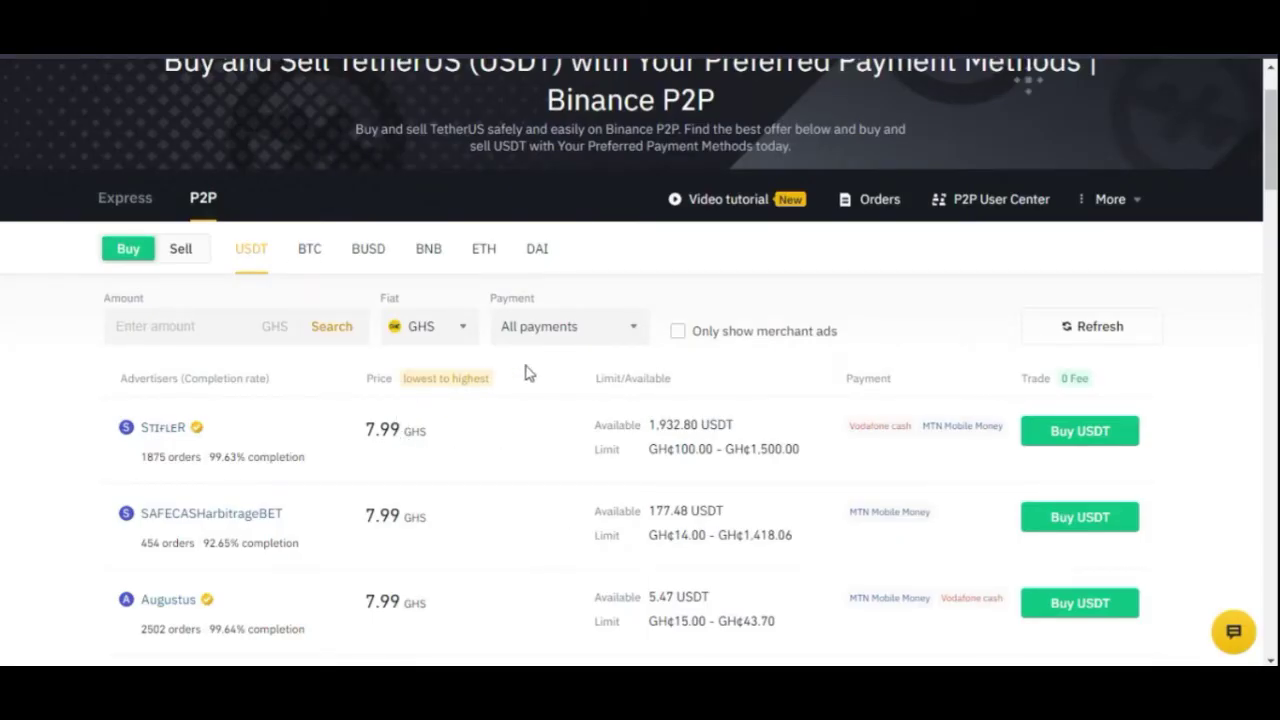
pyautogui.click(597, 333)
pyautogui.scroll(-5, 586, 495)
pyautogui.scroll(-5, 590, 470)
pyautogui.scroll(5, 560, 450)
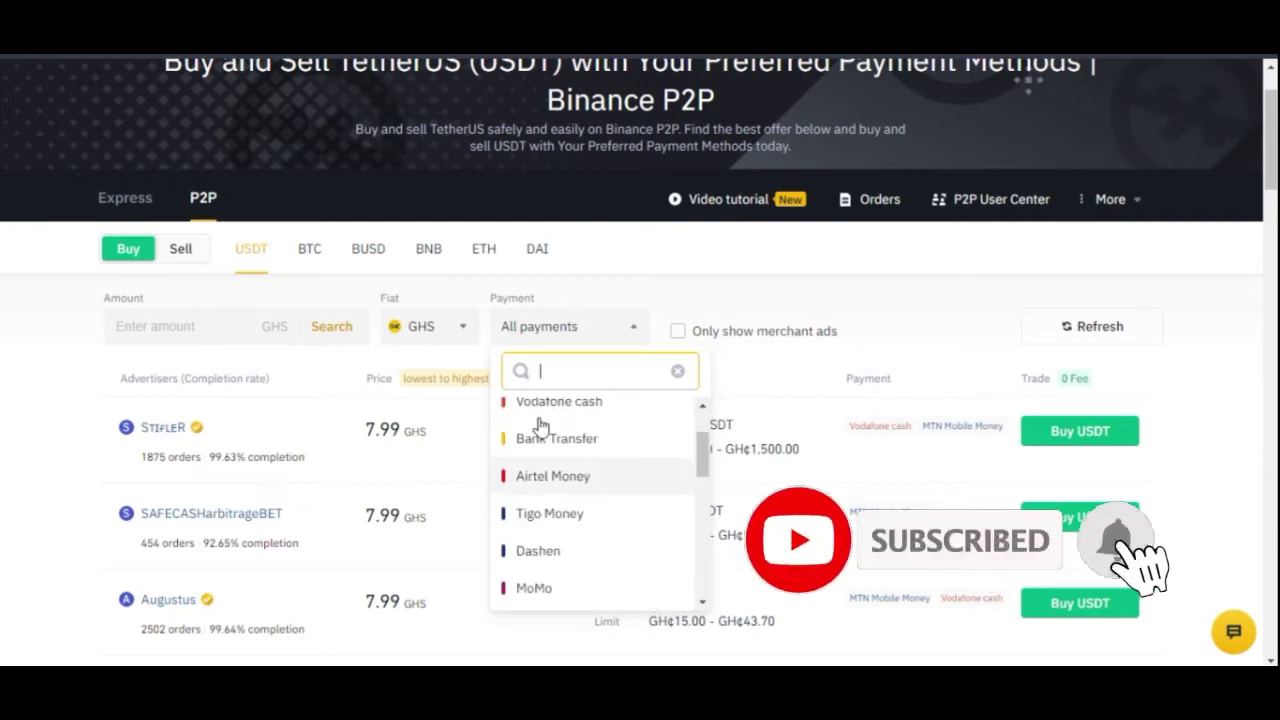
# Step: Set the fiat currency of the USDT buy offers back to NGN
pyautogui.click(455, 334)
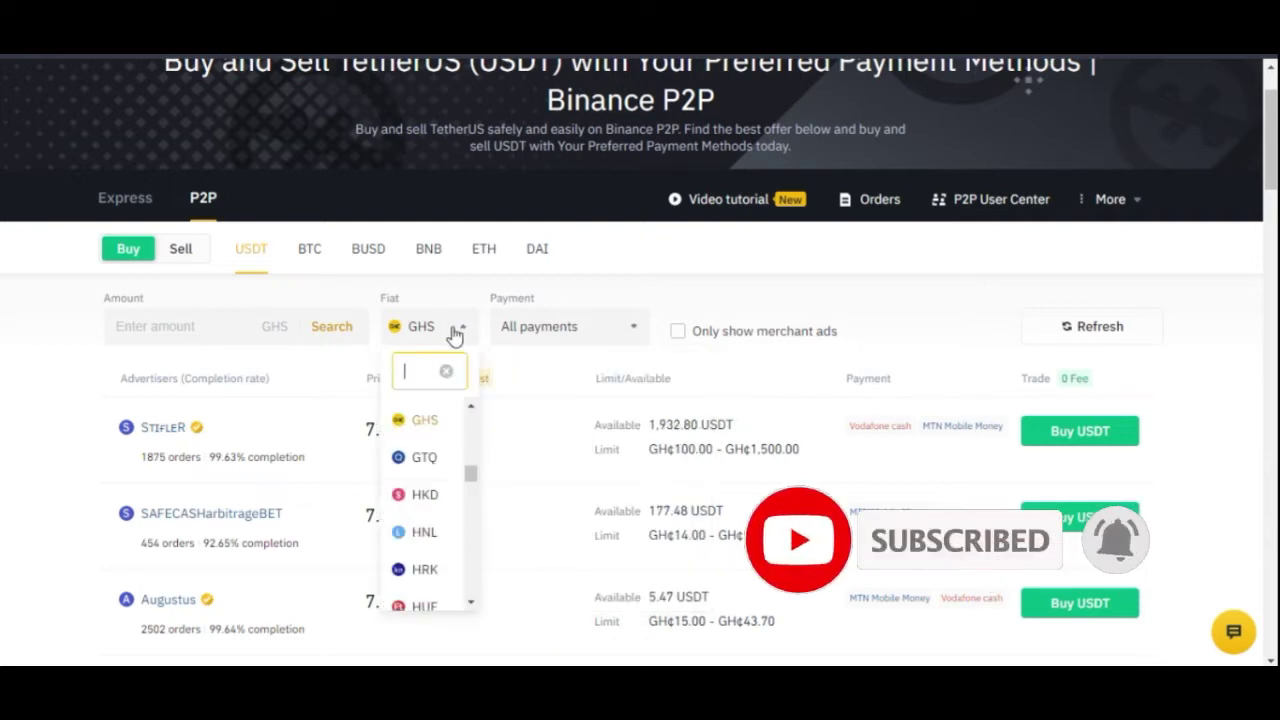
pyautogui.write('ngn')
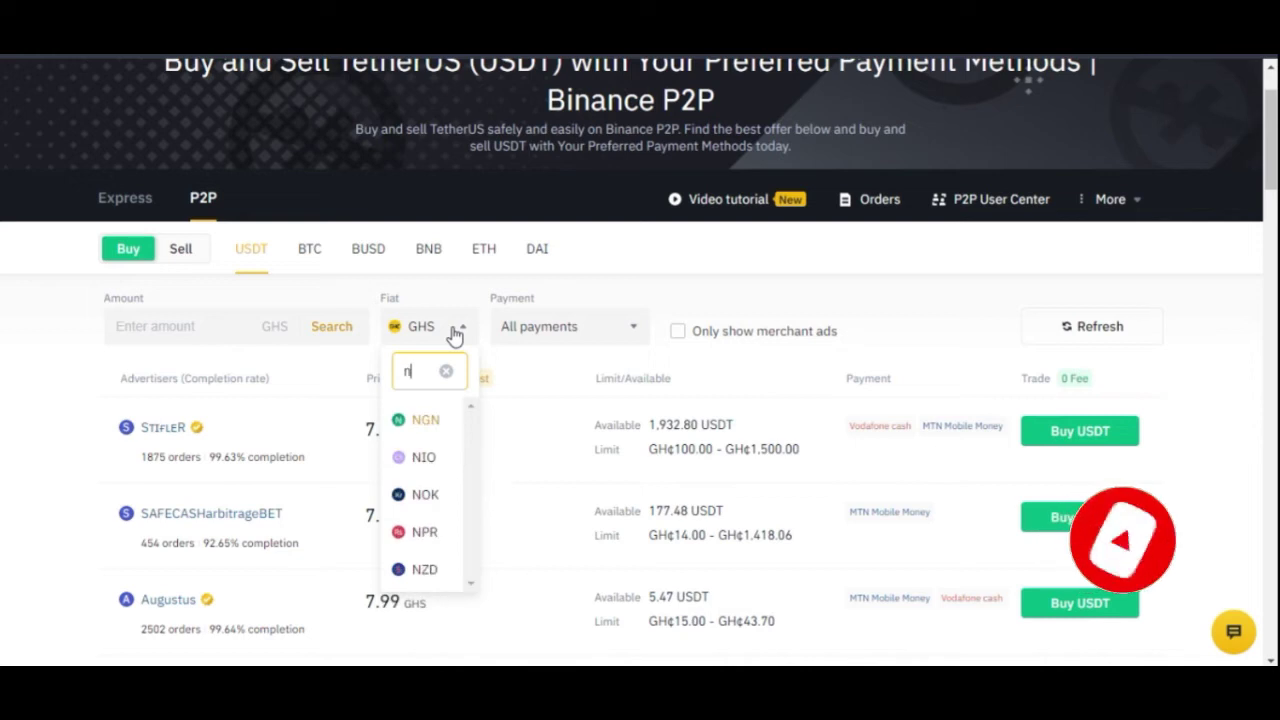
pyautogui.click(425, 420)
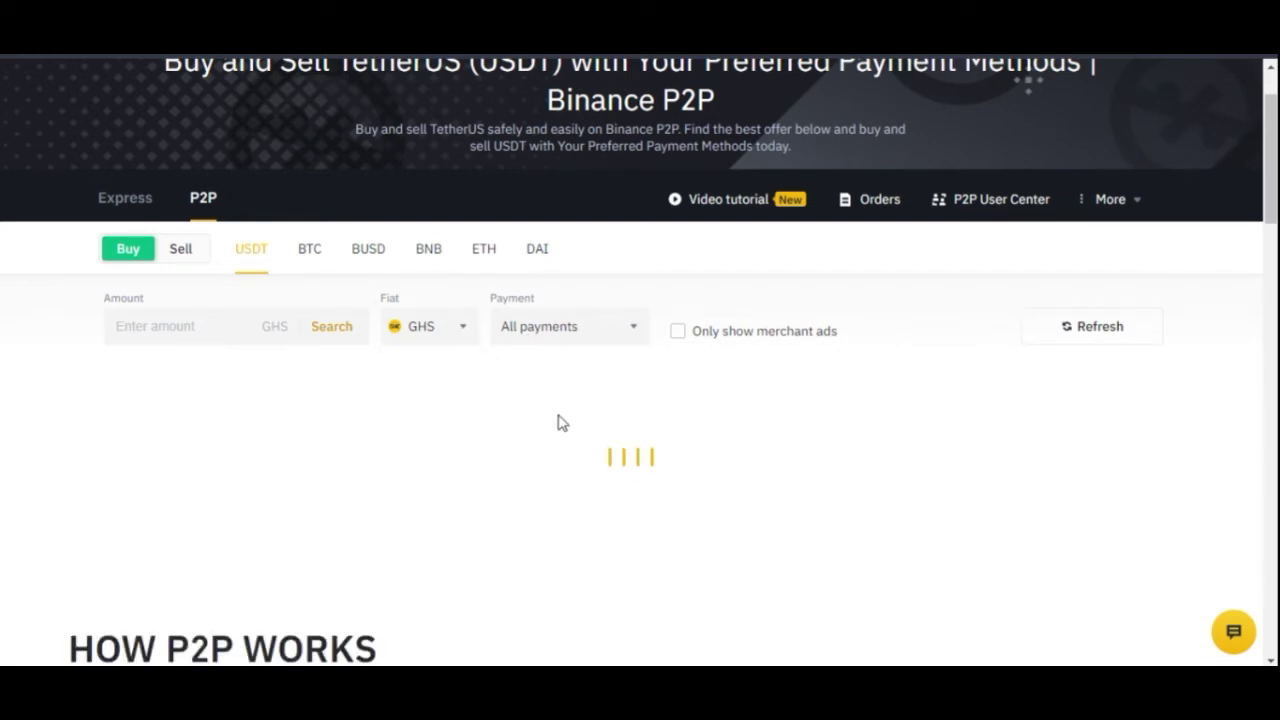
# Step: Examine the full list of payment methods for NGN, close it, and look over the USDT buy offers
pyautogui.click(570, 340)
pyautogui.scroll(-5, 571, 500)
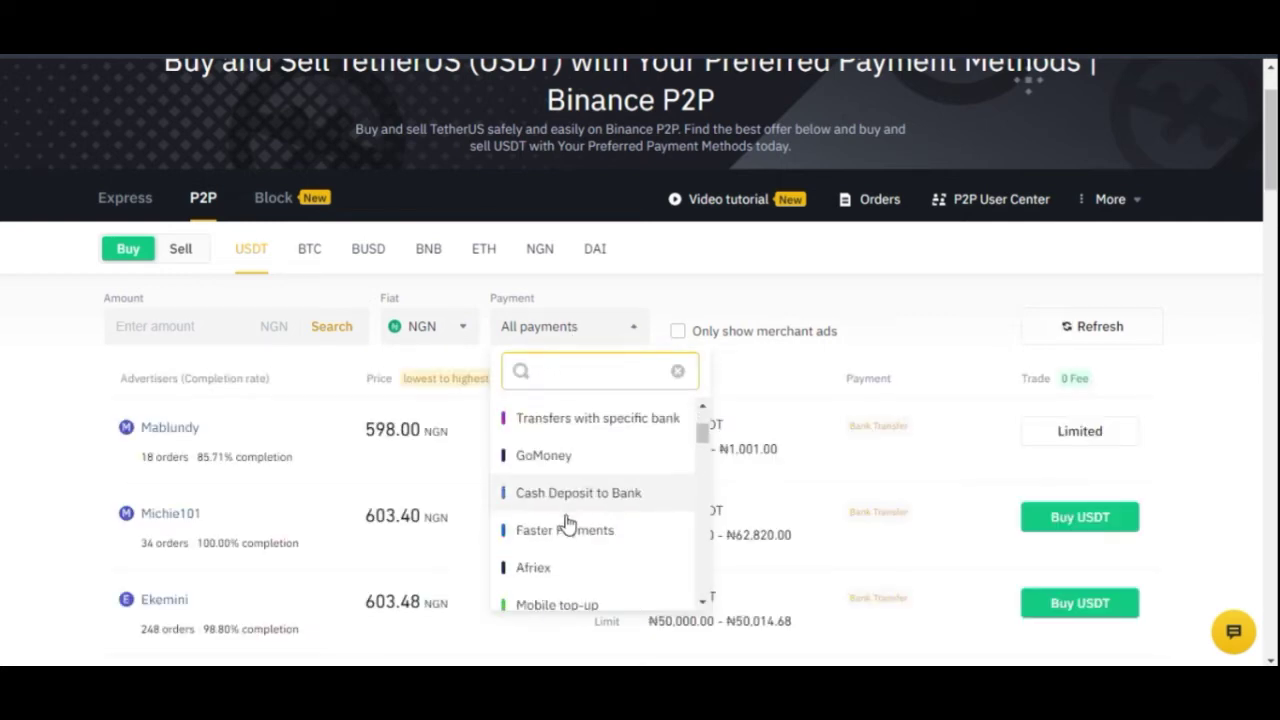
pyautogui.scroll(-5, 560, 490)
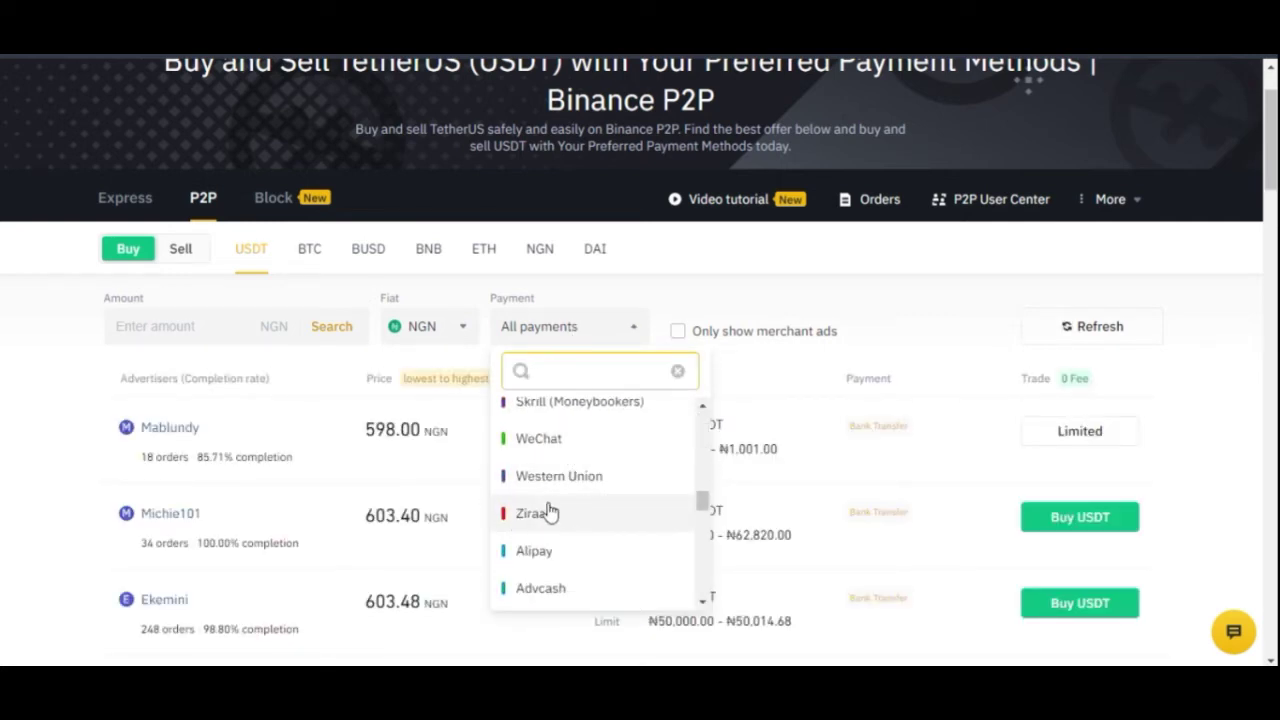
pyautogui.scroll(-4, 577, 472)
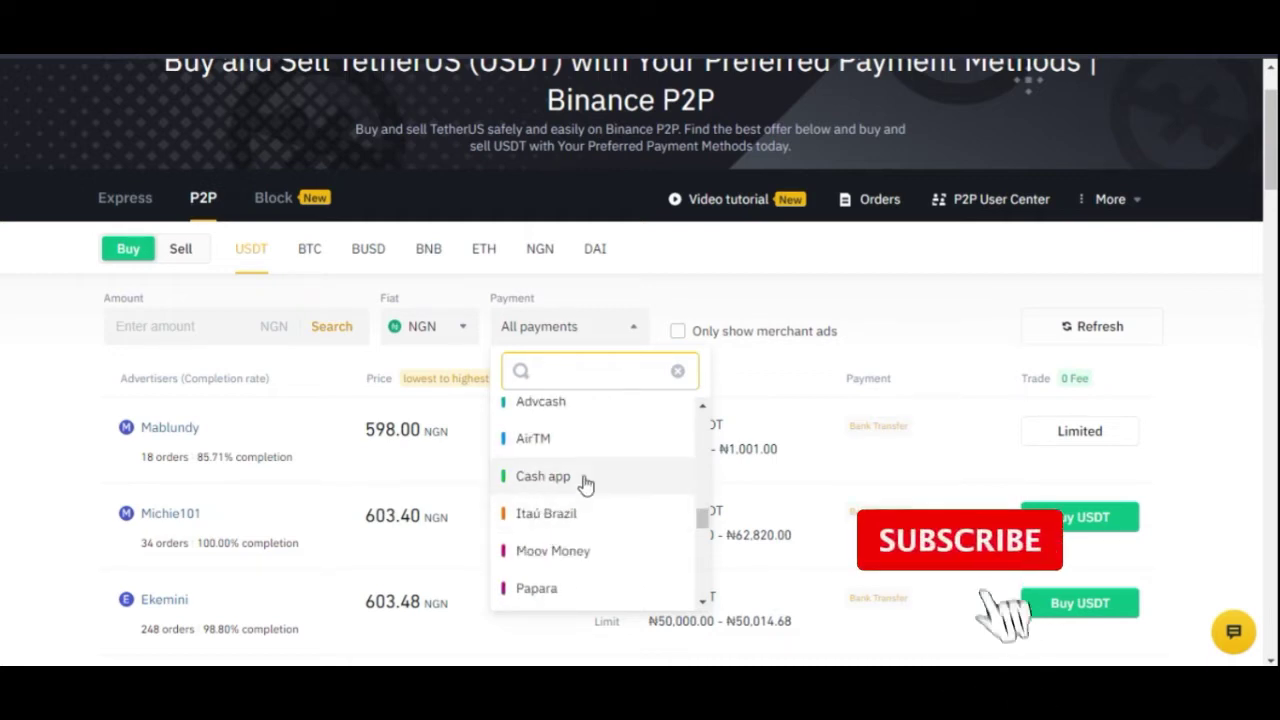
pyautogui.scroll(-4, 570, 500)
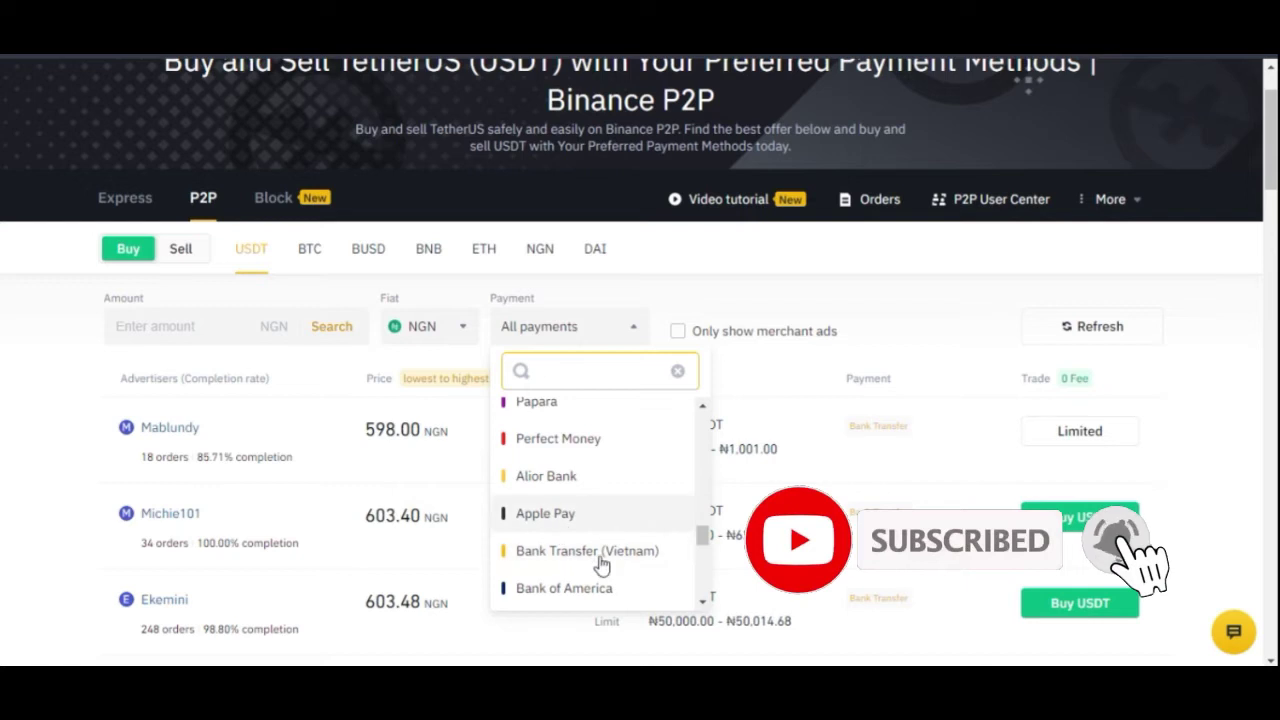
pyautogui.scroll(-2, 600, 530)
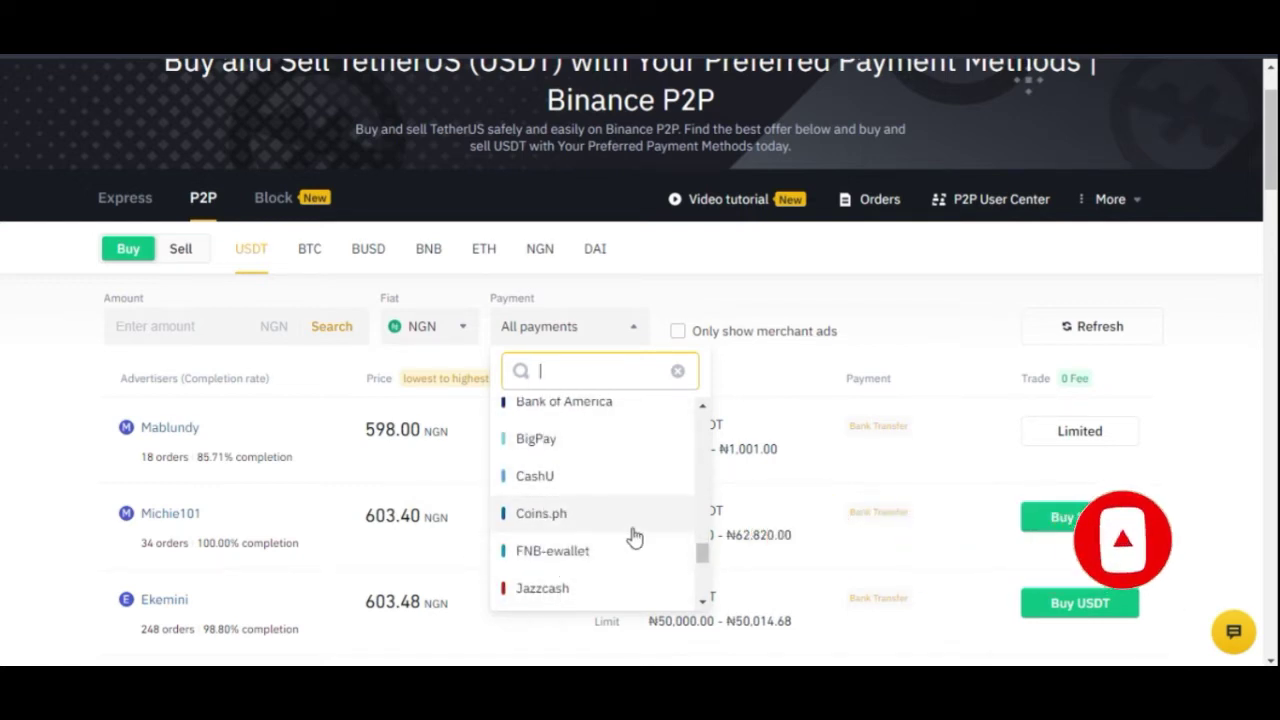
pyautogui.scroll(-5, 545, 515)
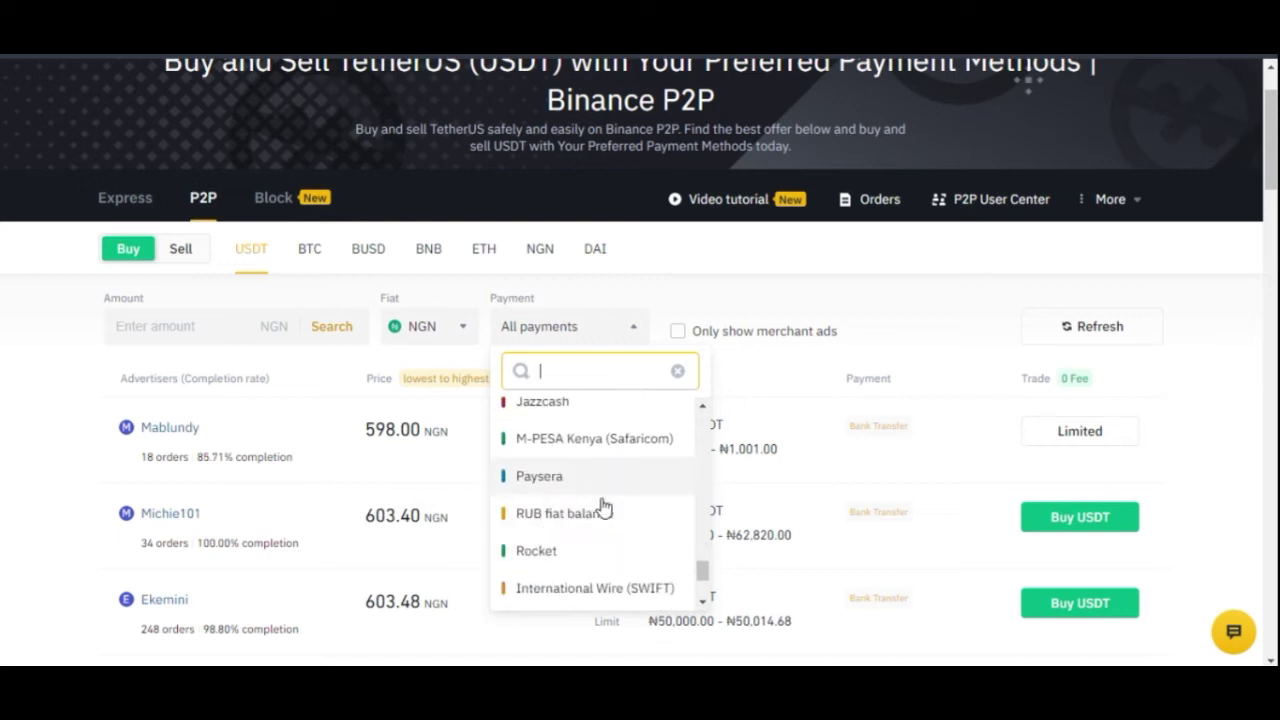
pyautogui.scroll(-3, 600, 535)
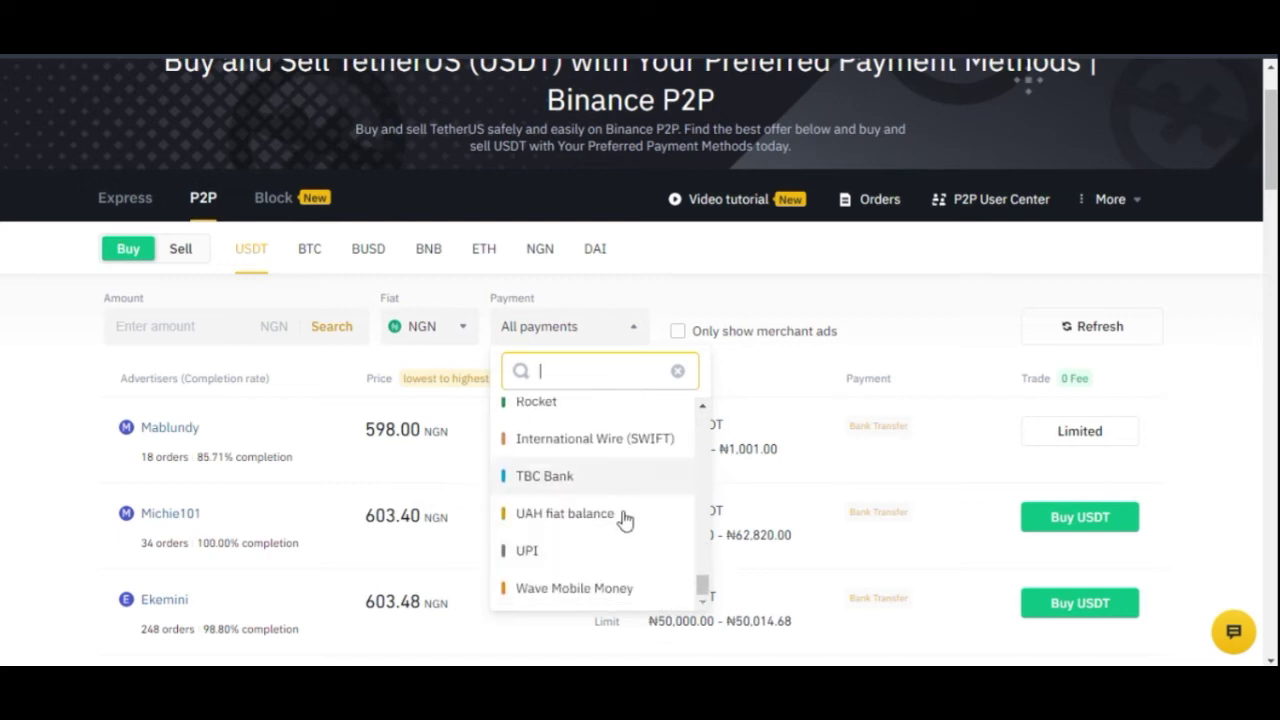
pyautogui.click(50, 424)
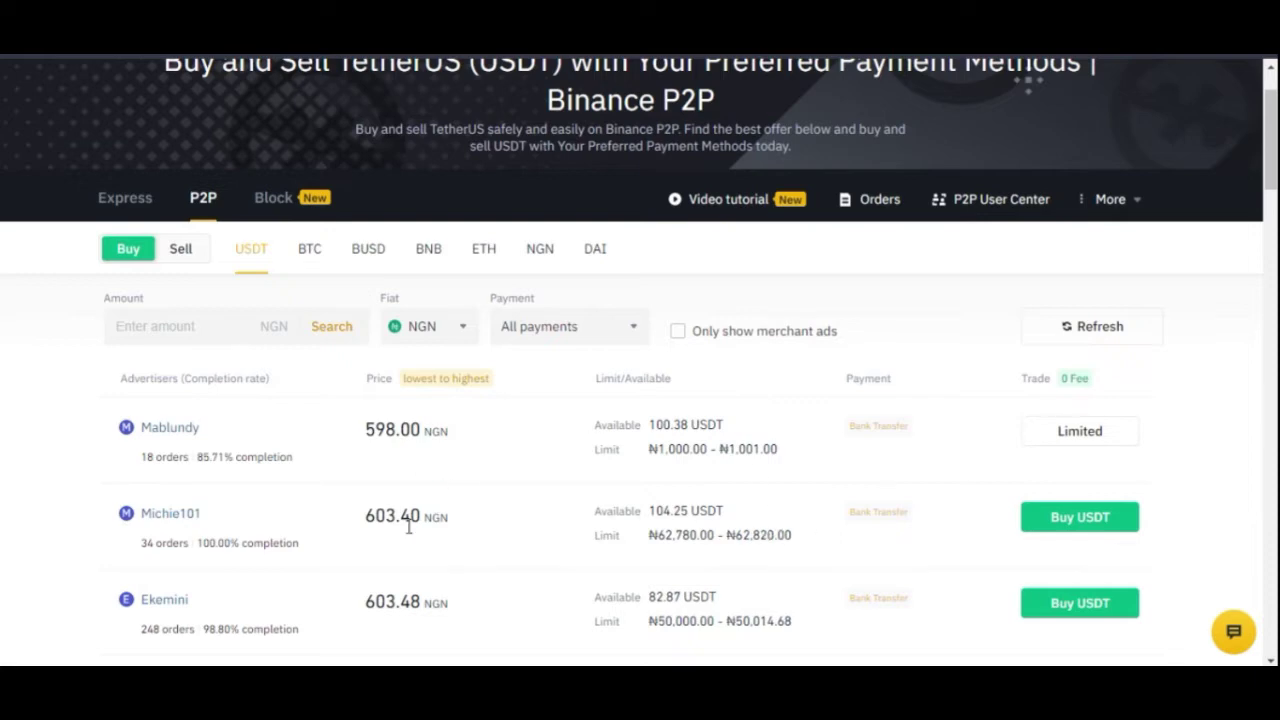
pyautogui.scroll(-3, 408, 527)
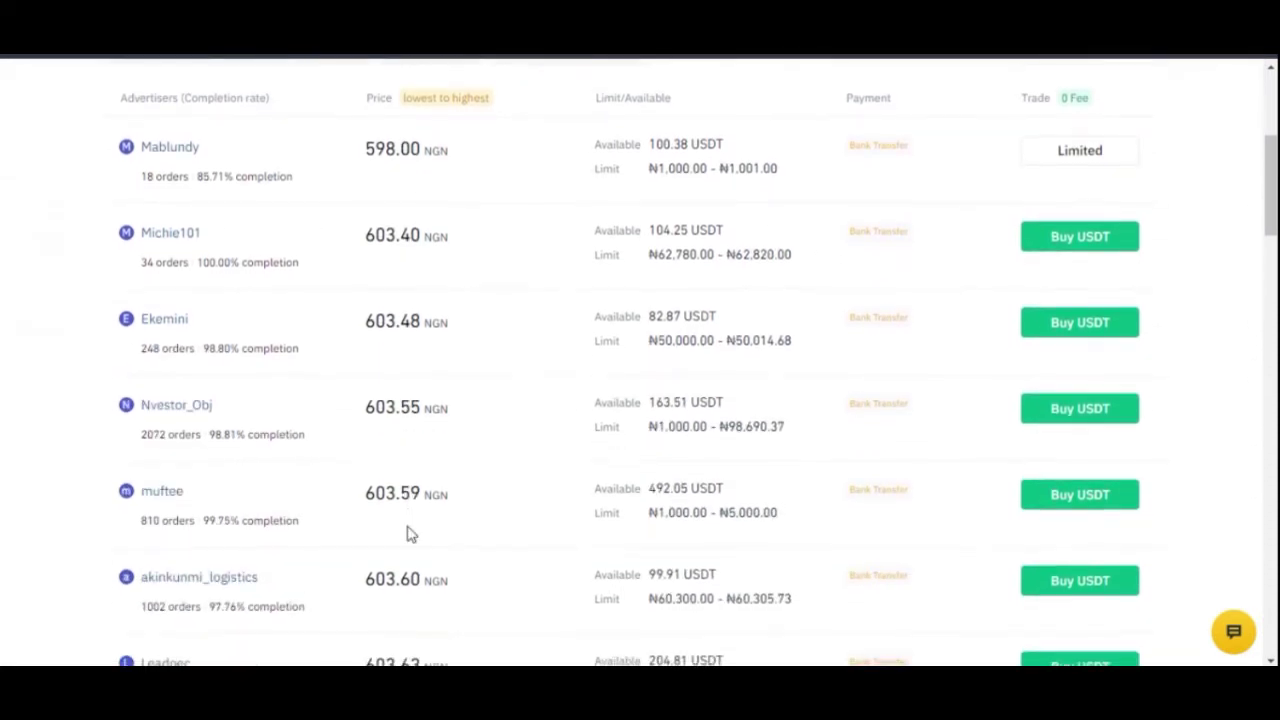
# Step: Look over the USDT buy offers in NGN and check the order limits of the 603.40 NGN offer
pyautogui.scroll(4, 583, 446)
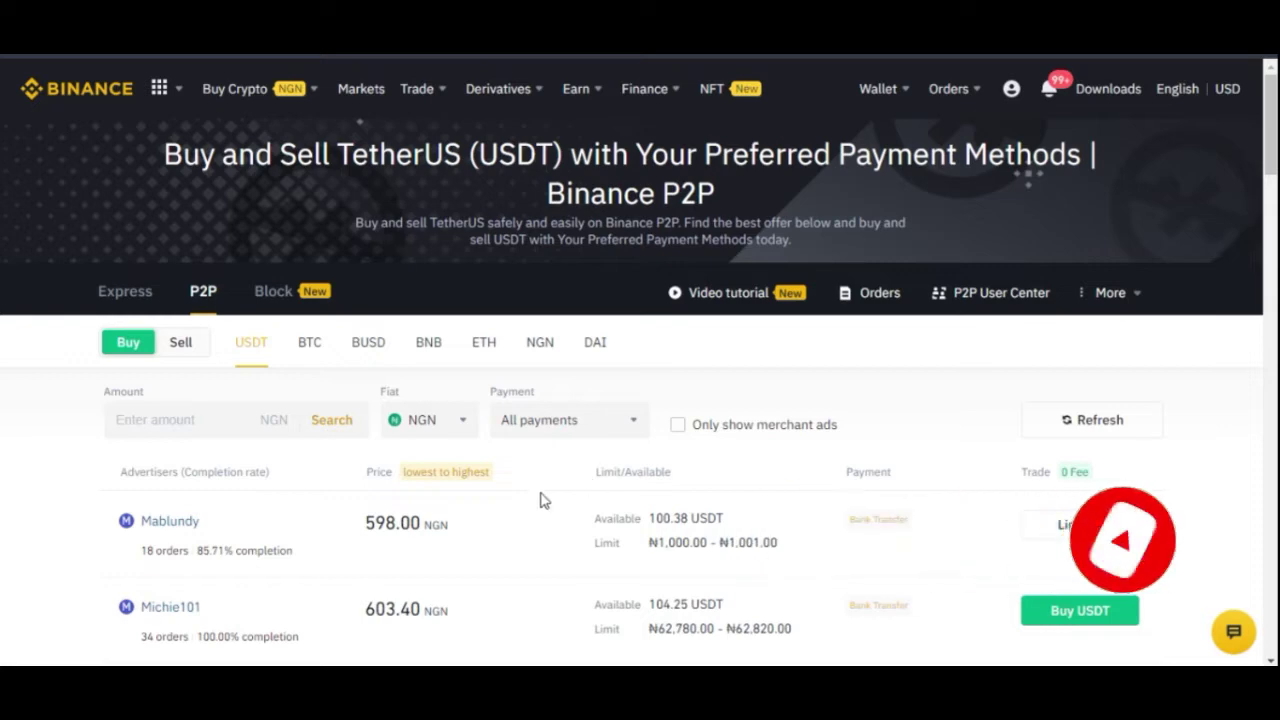
pyautogui.scroll(-1, 550, 490)
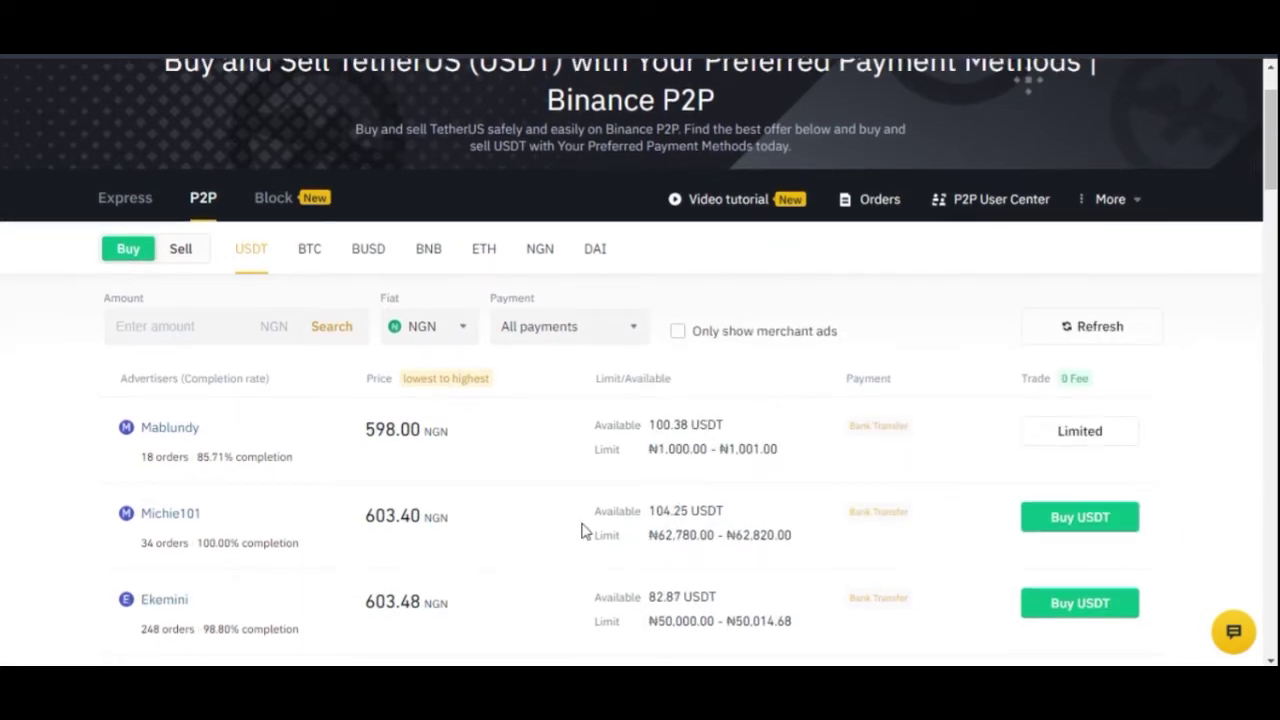
pyautogui.scroll(1, 585, 531)
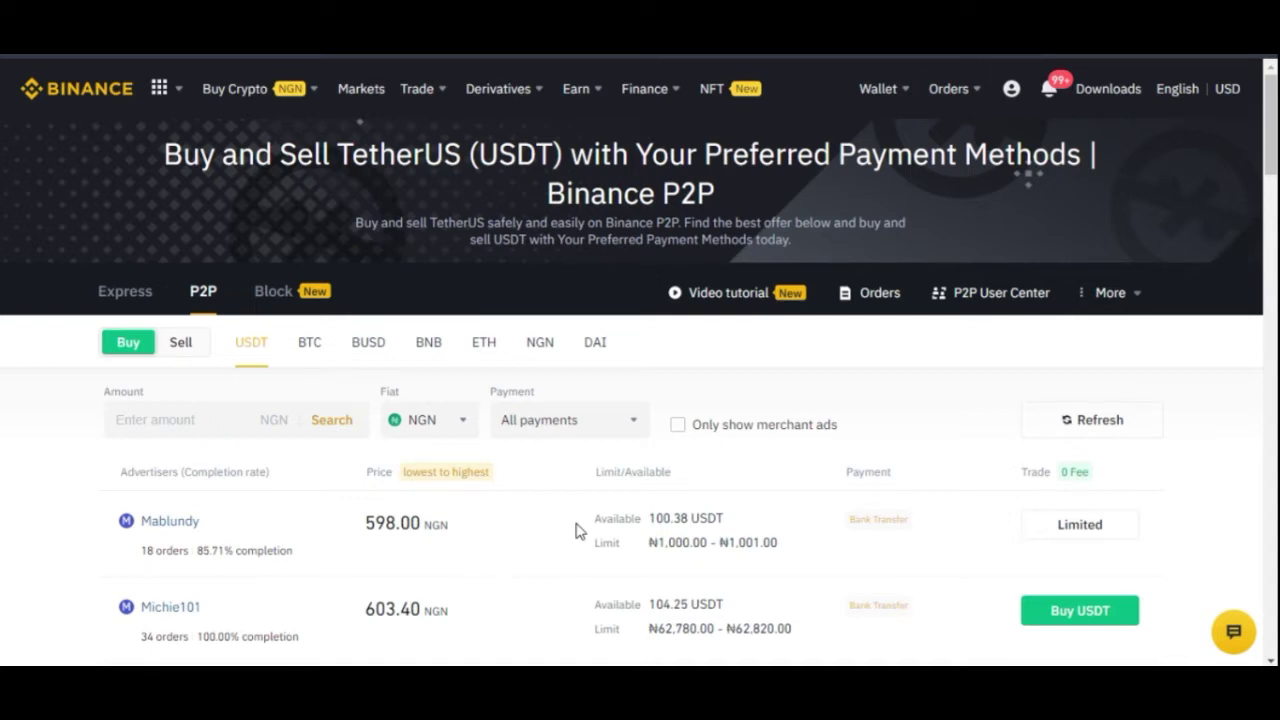
pyautogui.scroll(-2, 594, 538)
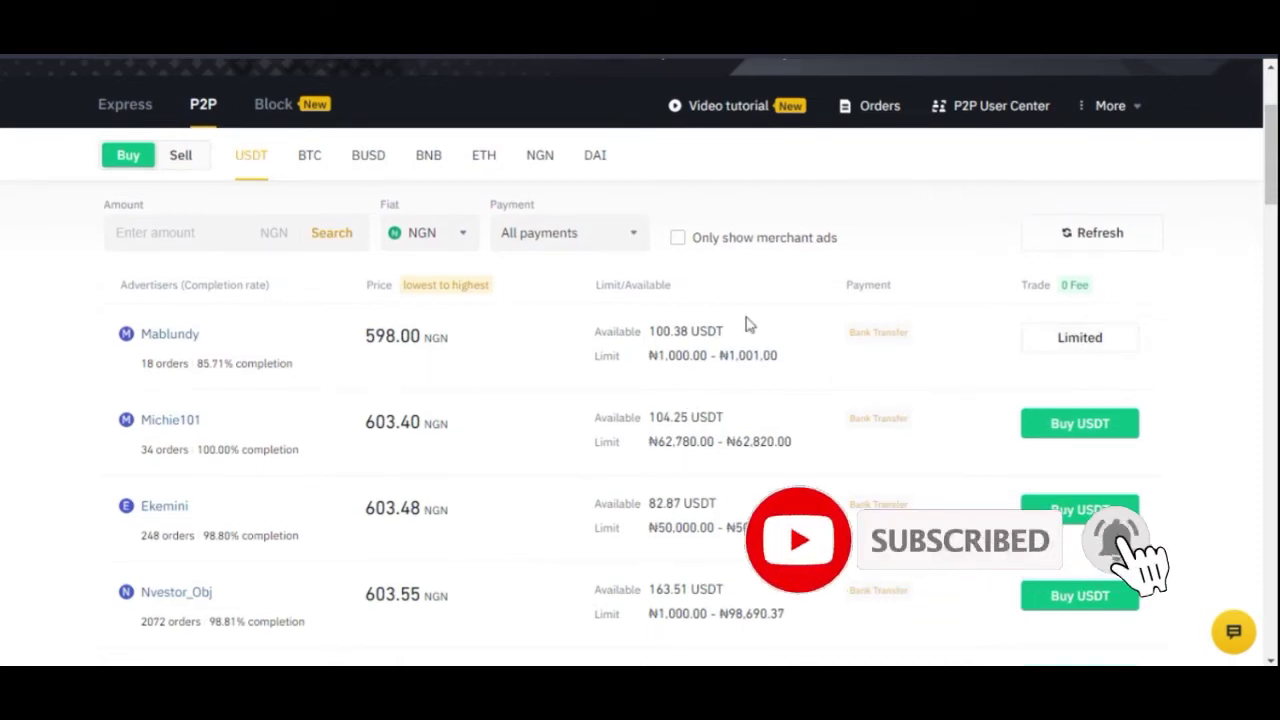
pyautogui.scroll(-1, 383, 491)
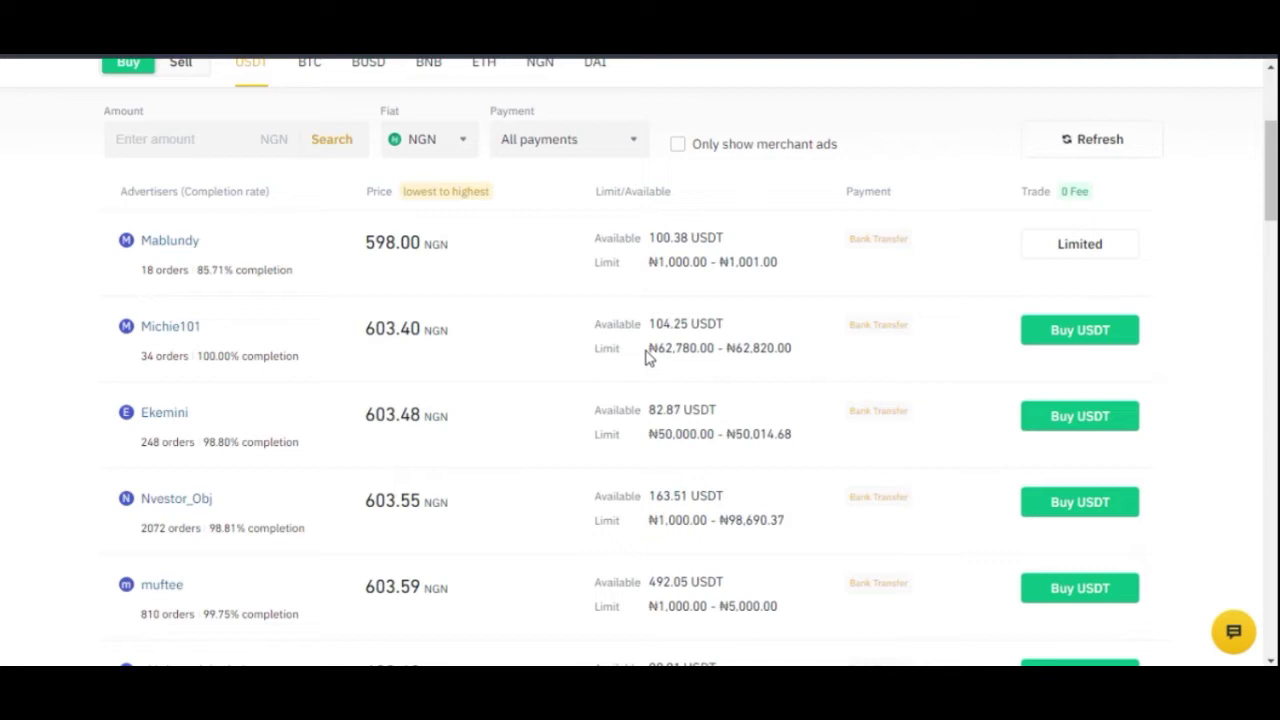
pyautogui.moveTo(646, 350); pyautogui.dragTo(751, 352)
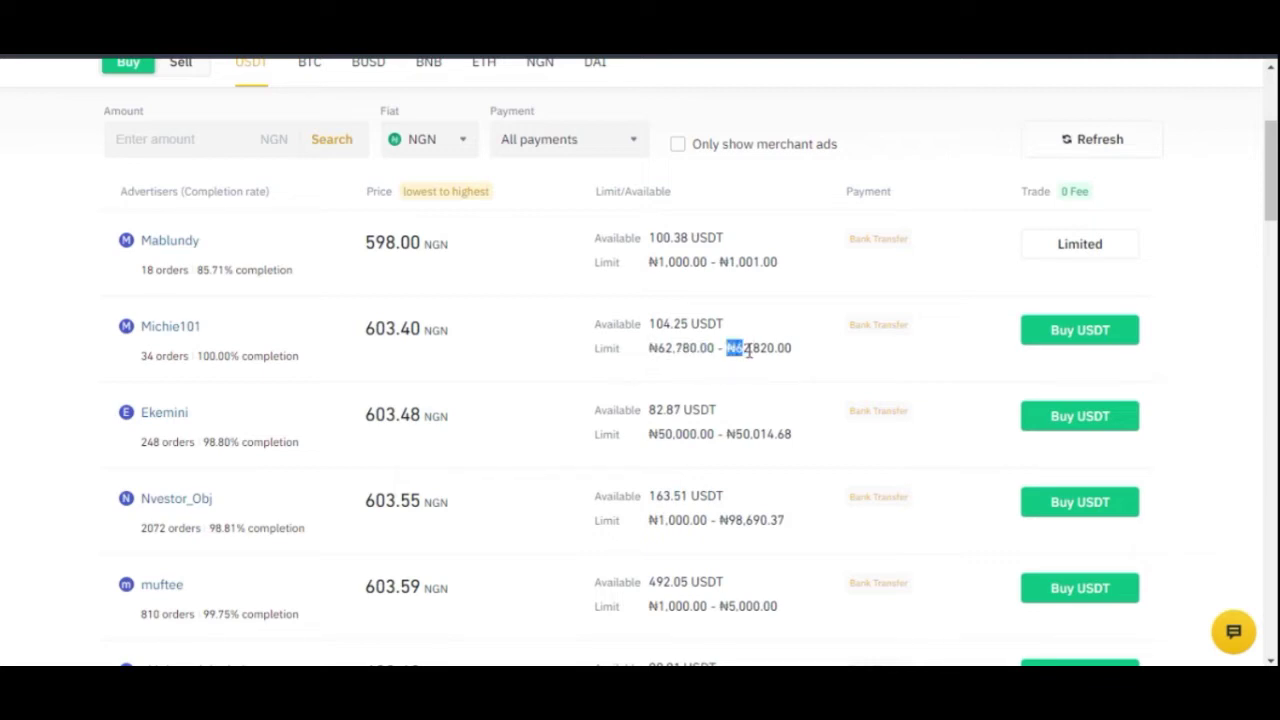
# Step: Open the 603.40 NGN buy offer, fill in its maximum payment amount and check the USDT amount to receive
pyautogui.click(1064, 338)
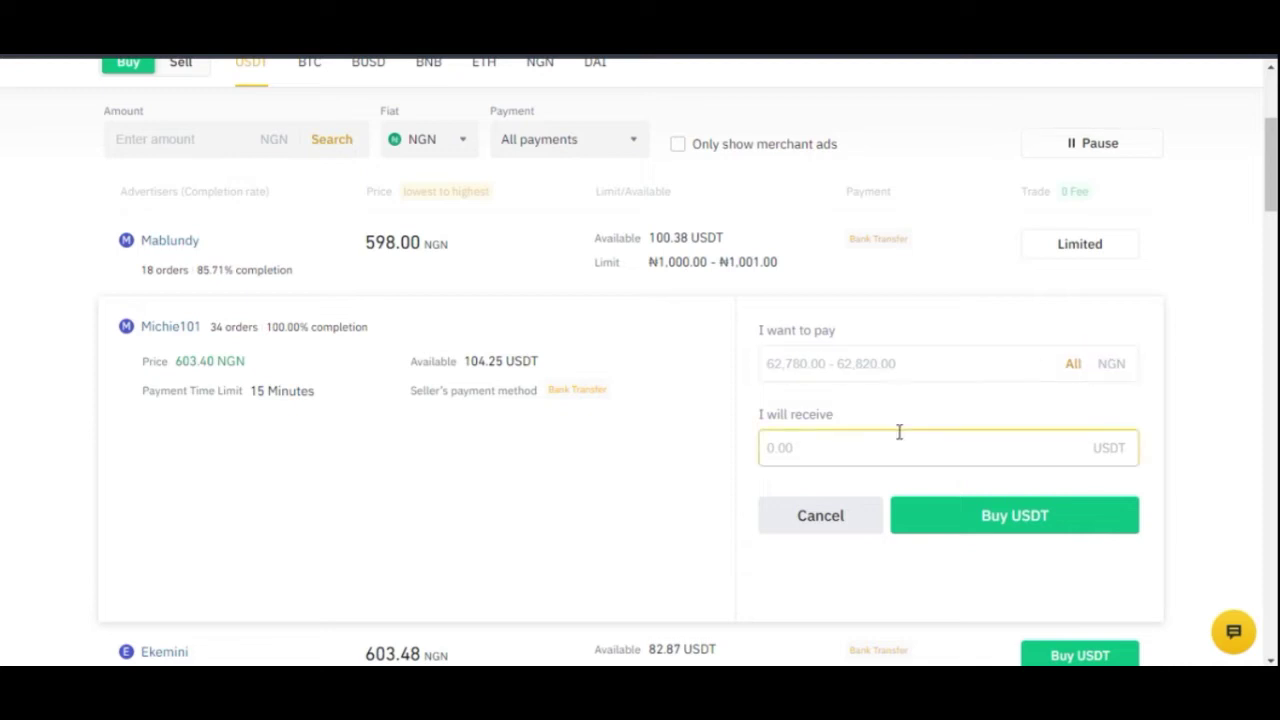
pyautogui.click(1073, 365)
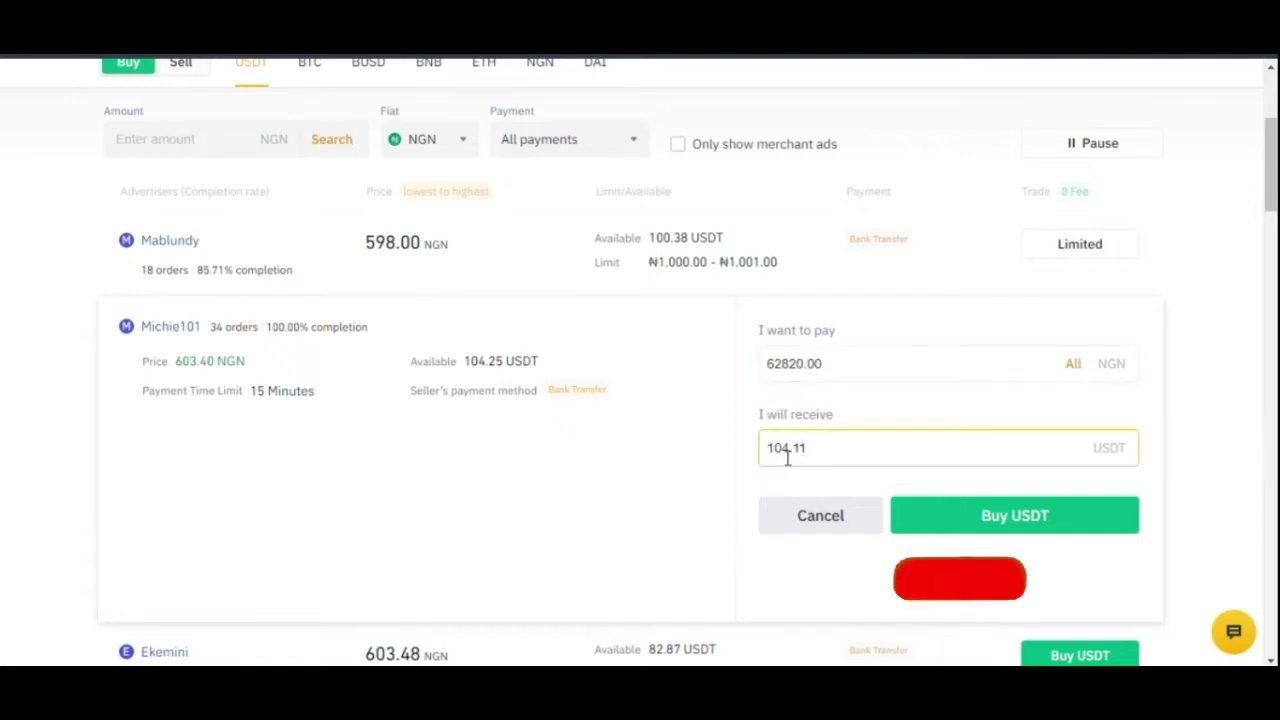
pyautogui.moveTo(812, 448); pyautogui.dragTo(752, 450)
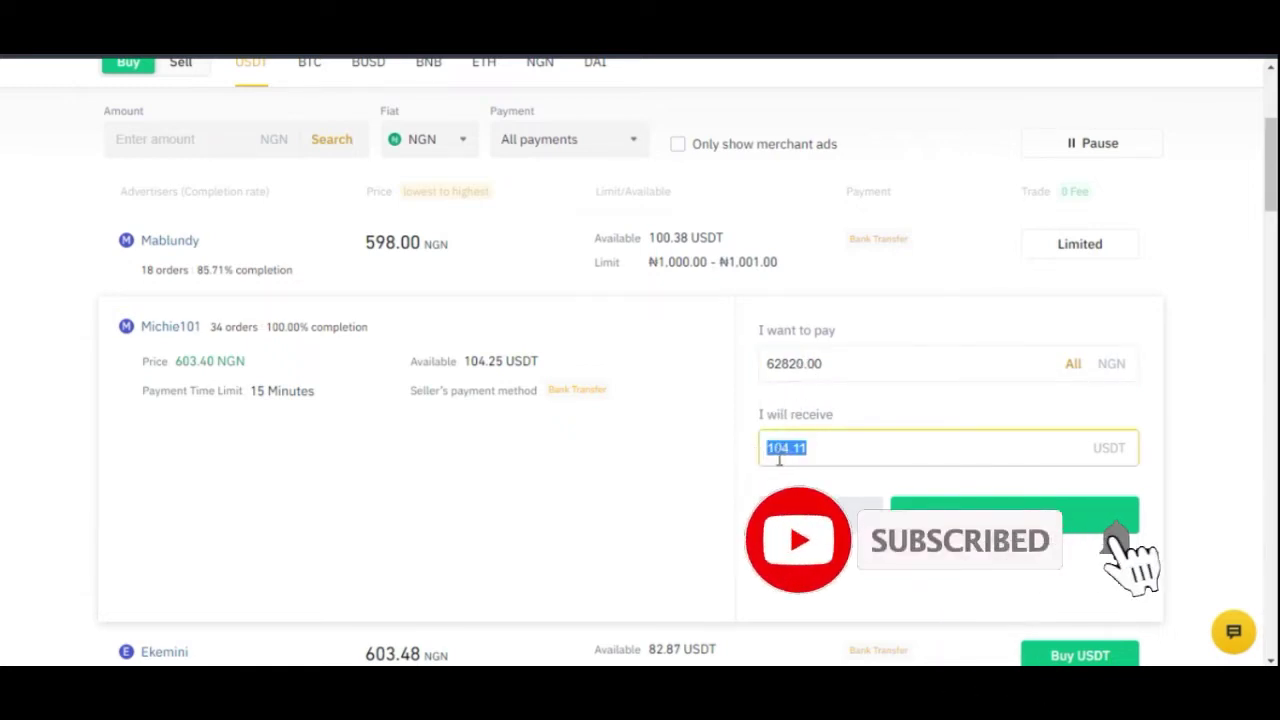
pyautogui.click(786, 448)
pyautogui.moveTo(810, 447); pyautogui.dragTo(734, 449)
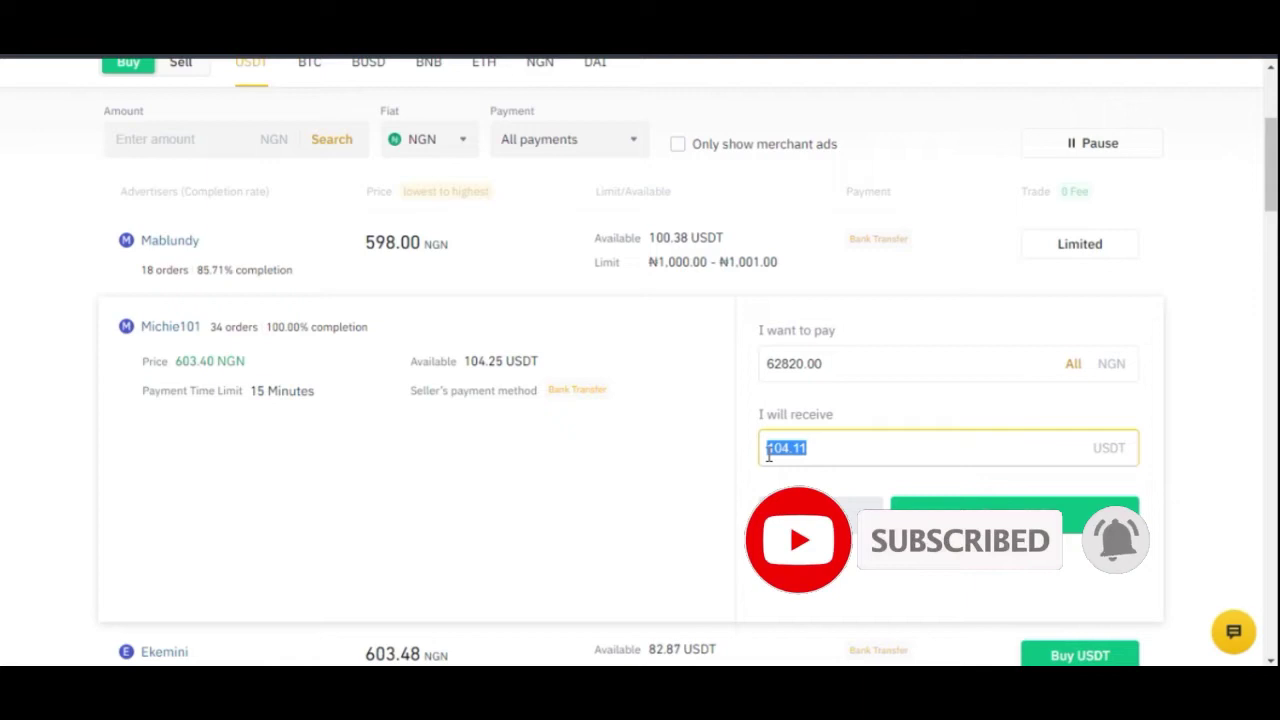
pyautogui.click(804, 448)
# Step: Fill in the offer's maximum payment amount again to restore the altered USDT amount
pyautogui.moveTo(792, 448)
pyautogui.mouseDown()
pyautogui.moveTo(811, 448)
pyautogui.moveTo(767, 448)
pyautogui.mouseUp()
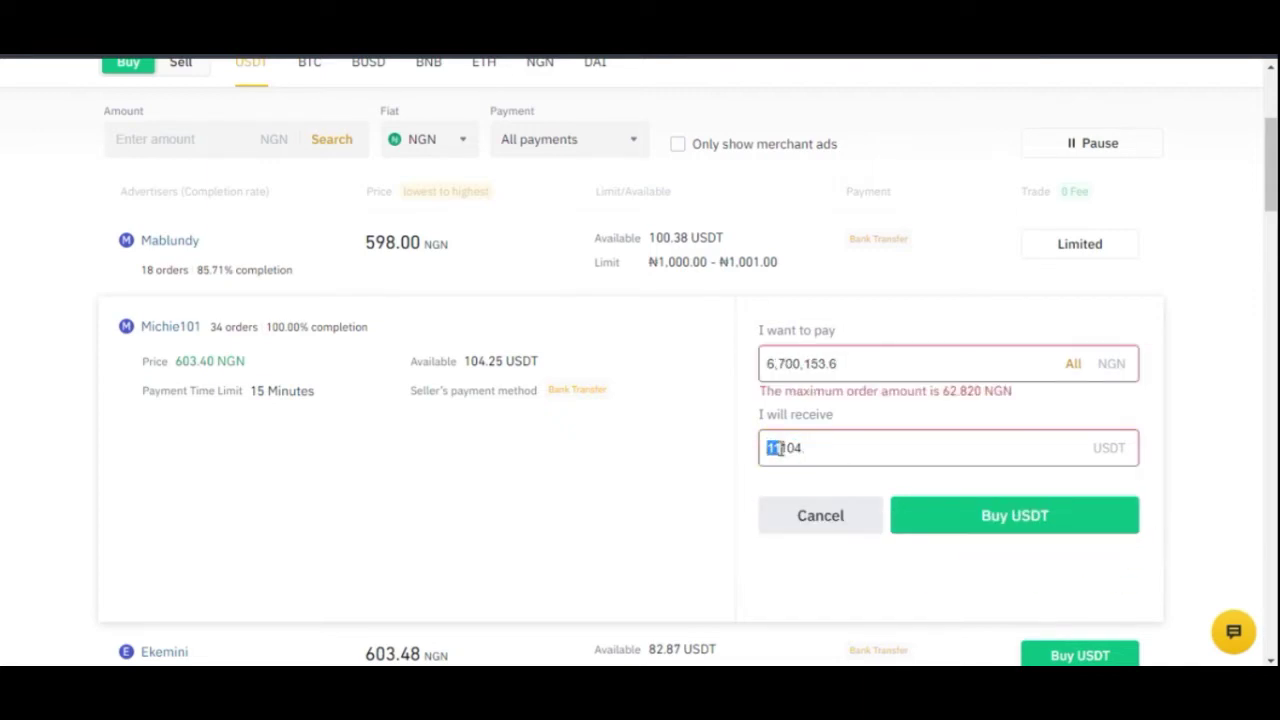
pyautogui.click(1076, 367)
pyautogui.click(835, 448)
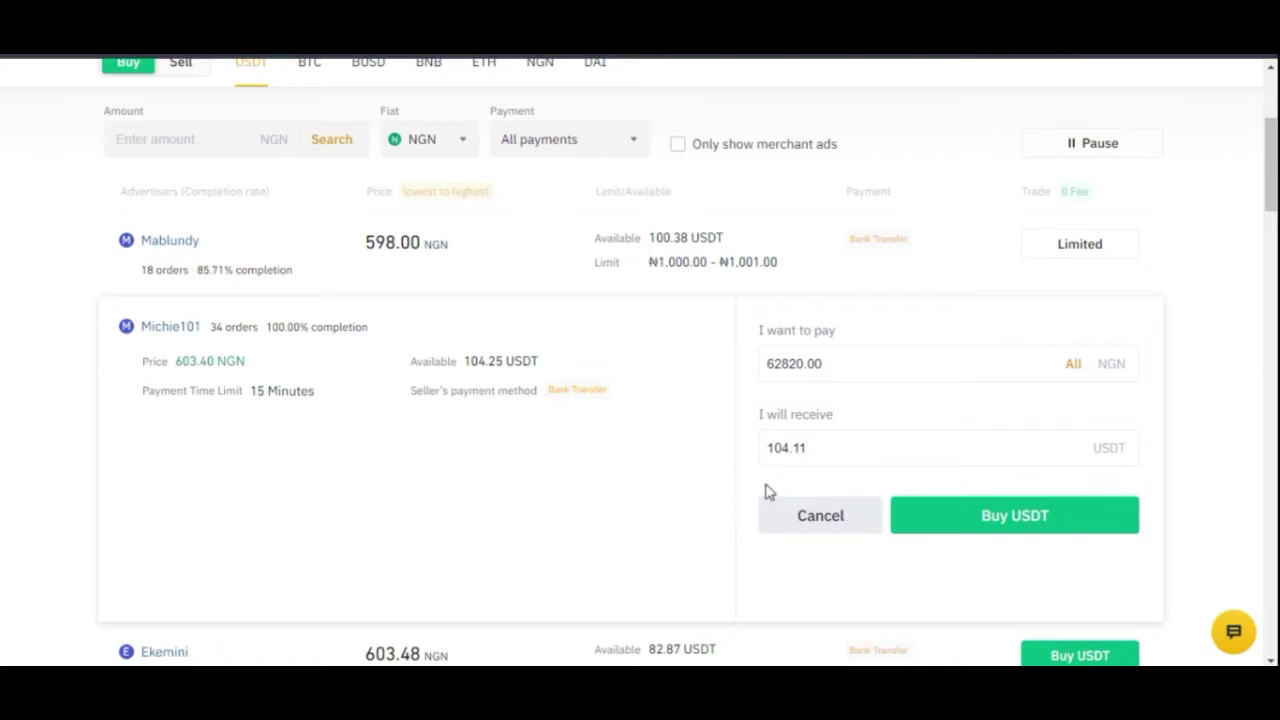
# Step: Examine the NGN amount to pay and the USDT amount to receive in the open buy order form
pyautogui.click(810, 455)
pyautogui.moveTo(810, 450); pyautogui.dragTo(766, 447)
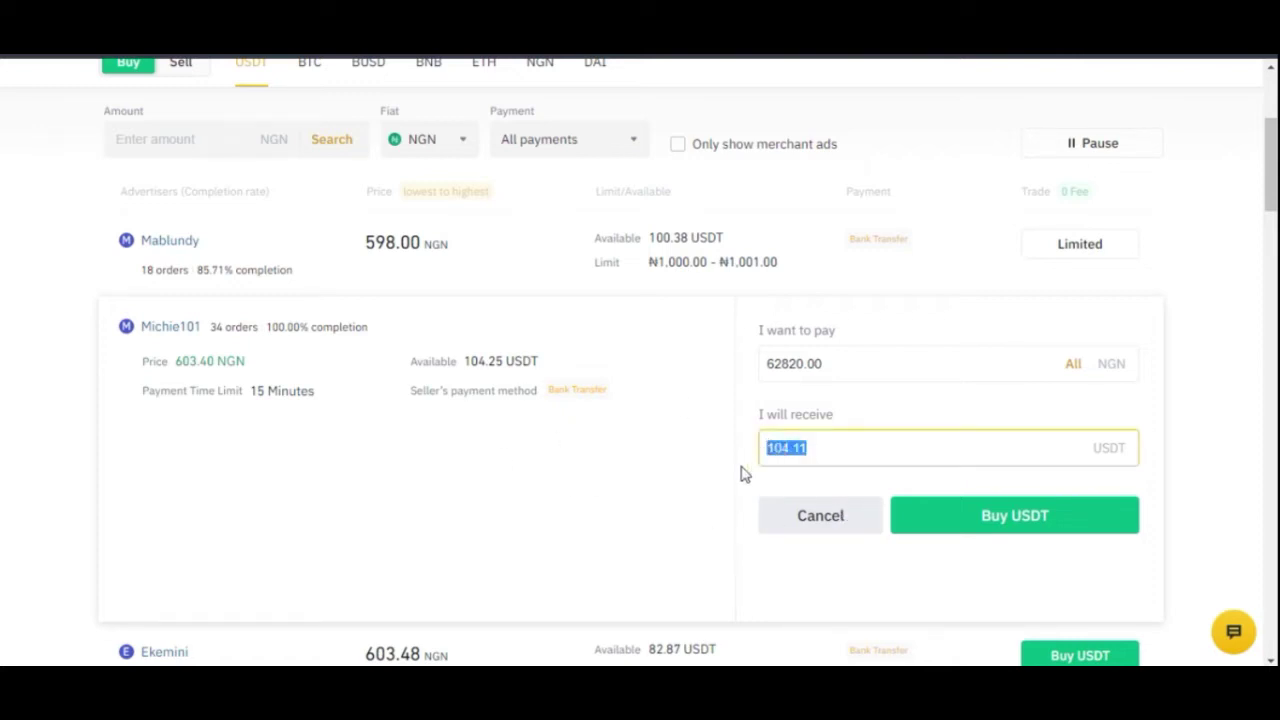
pyautogui.click(713, 484)
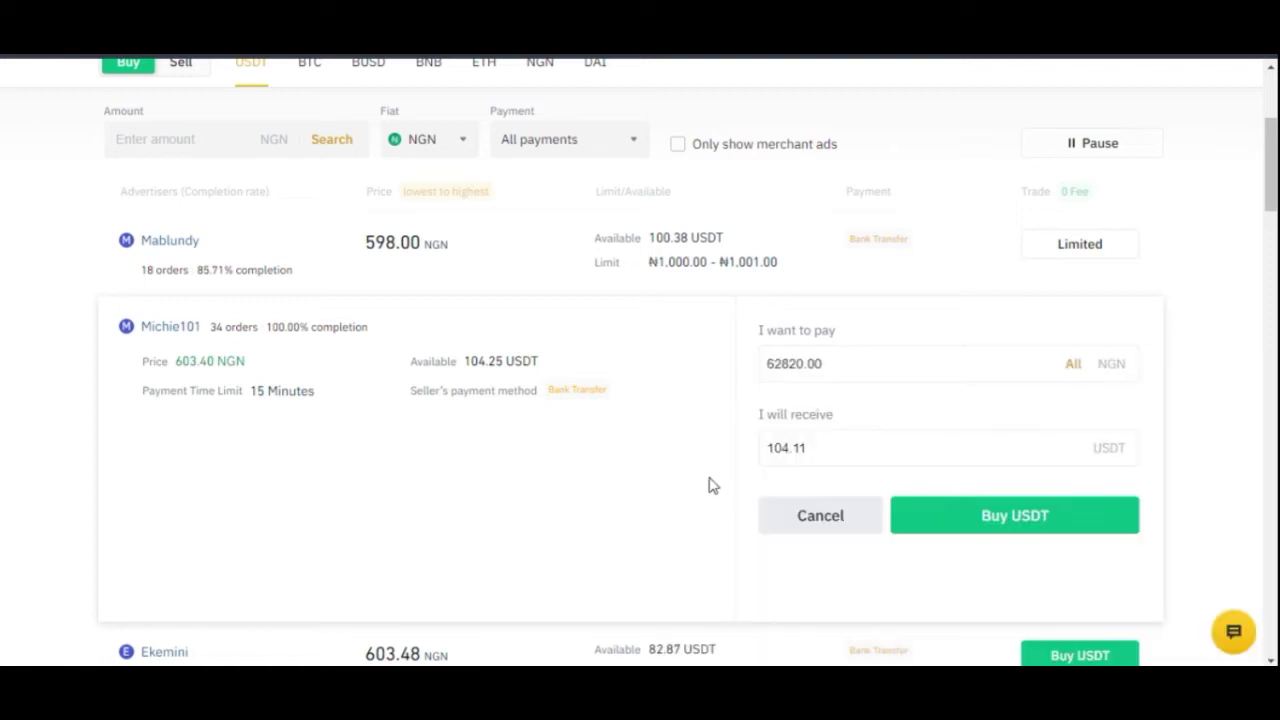
pyautogui.click(997, 507)
pyautogui.click(818, 364)
pyautogui.doubleClick(805, 363)
pyautogui.click(618, 545)
pyautogui.click(800, 447)
pyautogui.hotkey('ctrl', 'a')
pyautogui.click(703, 490)
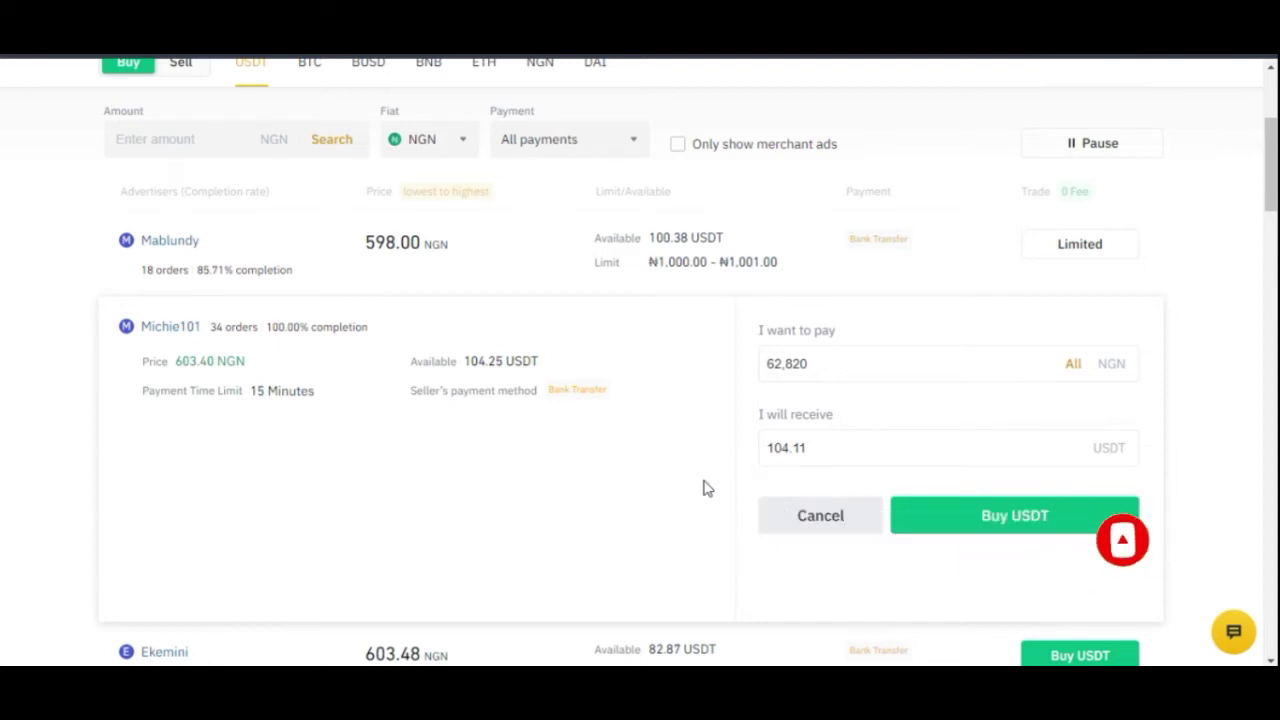
# Step: Switch to the USDT sell offers in NGN and open the 604.30 NGN offer
pyautogui.scroll(2, 548, 470)
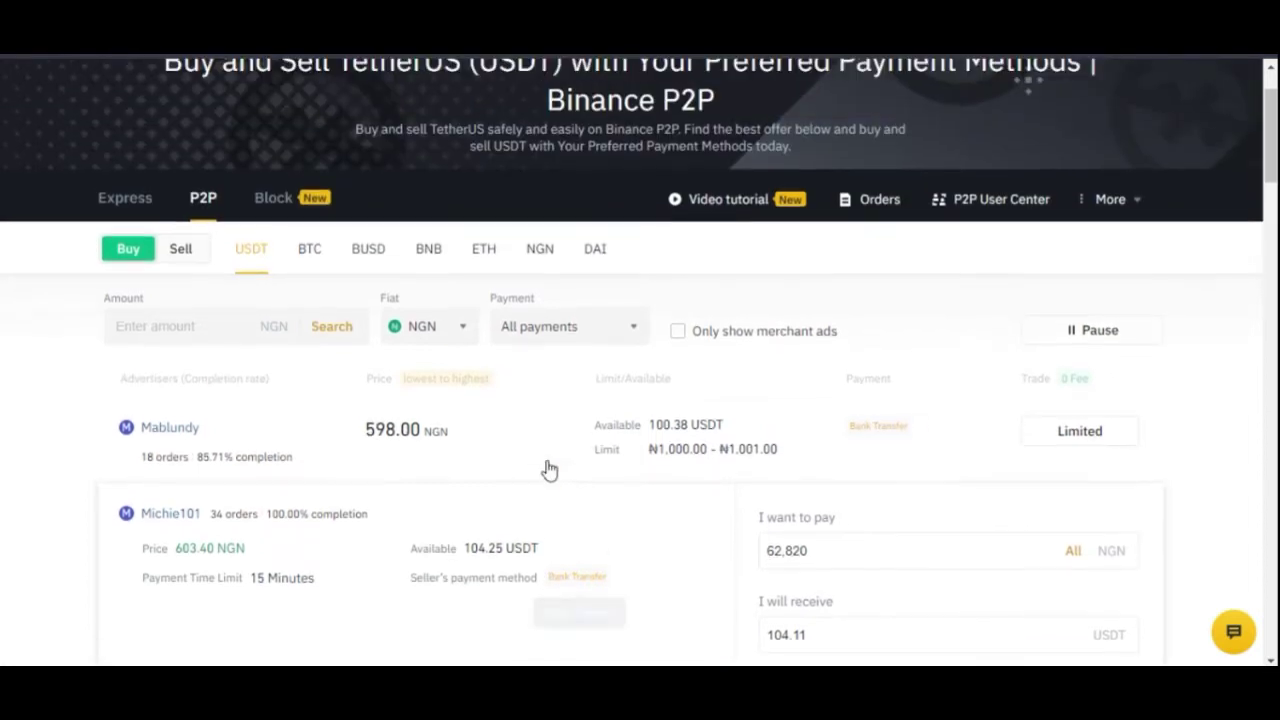
pyautogui.click(186, 264)
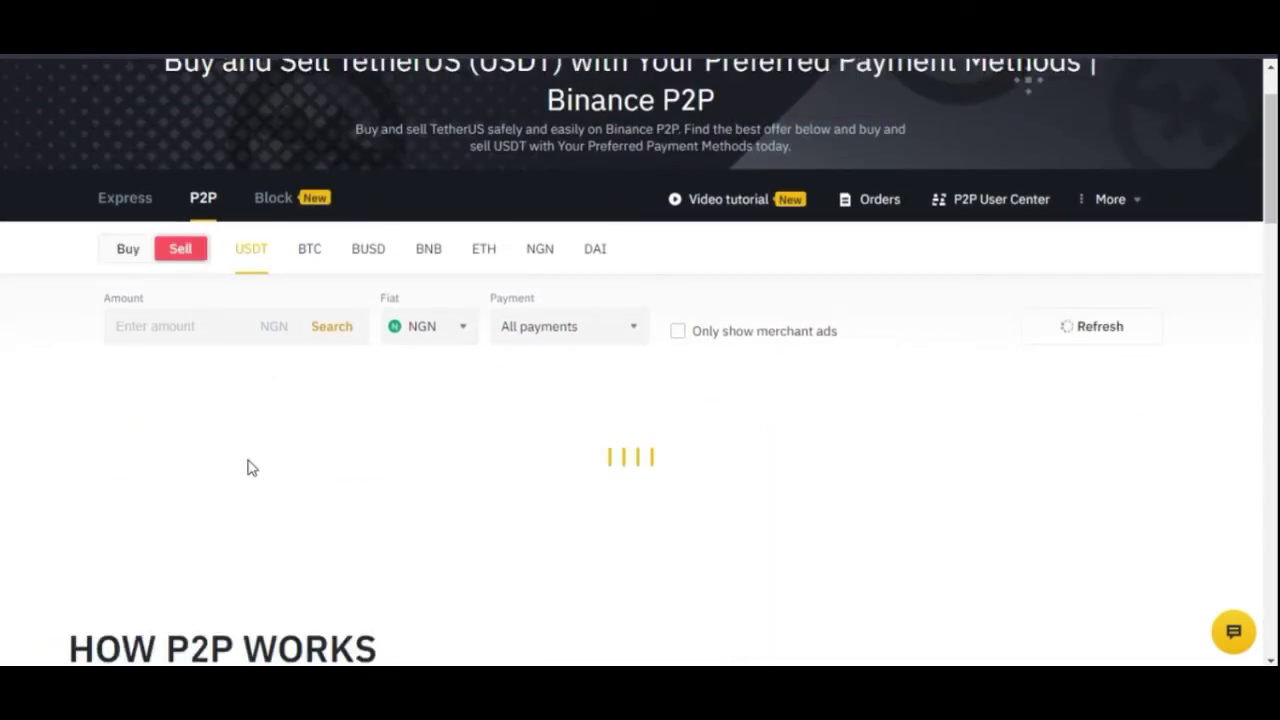
pyautogui.scroll(-1, 248, 463)
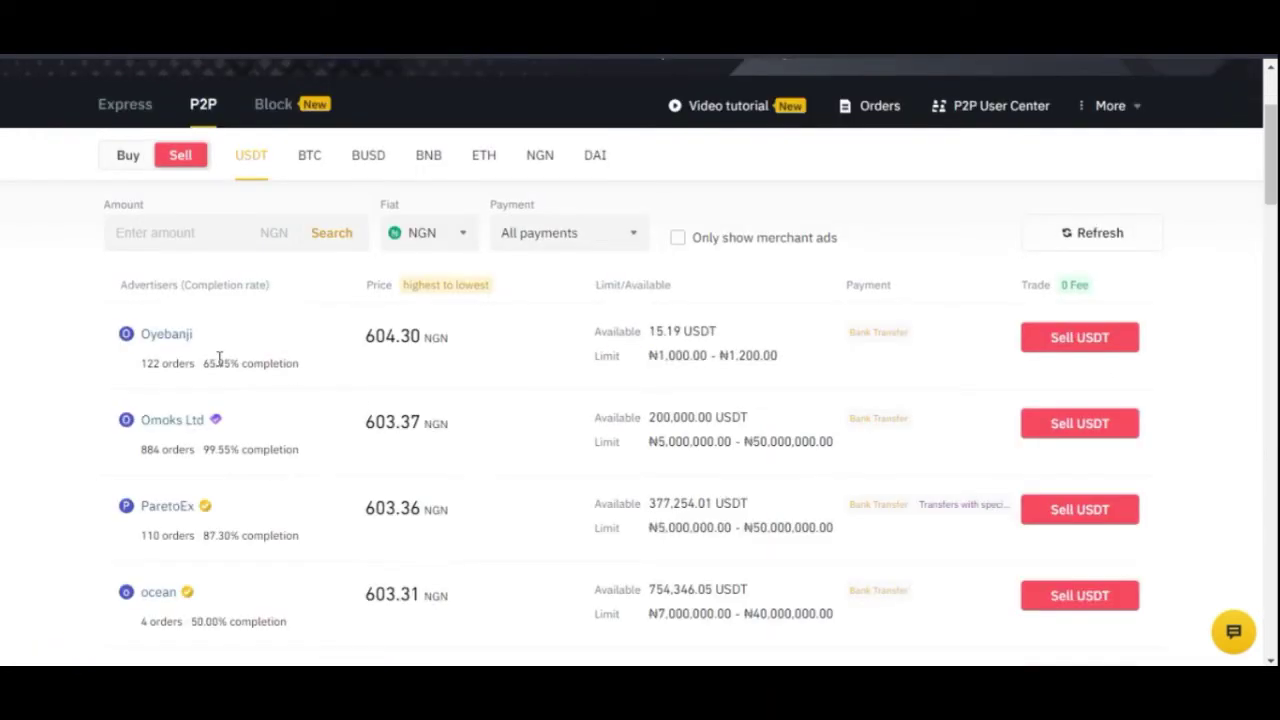
pyautogui.click(1068, 348)
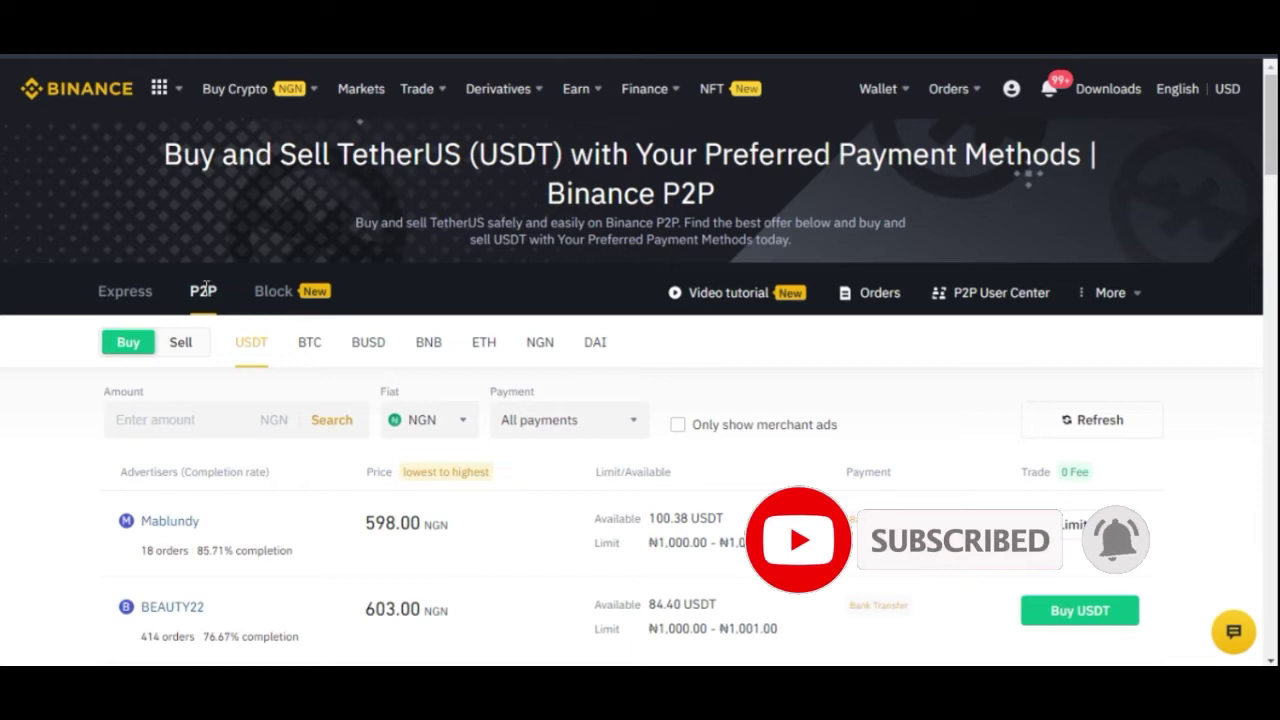
# Step: Compare the prices and order limits of the USDT buy offers from 598.00 to 603.50 NGN
pyautogui.scroll(-1, 176, 370)
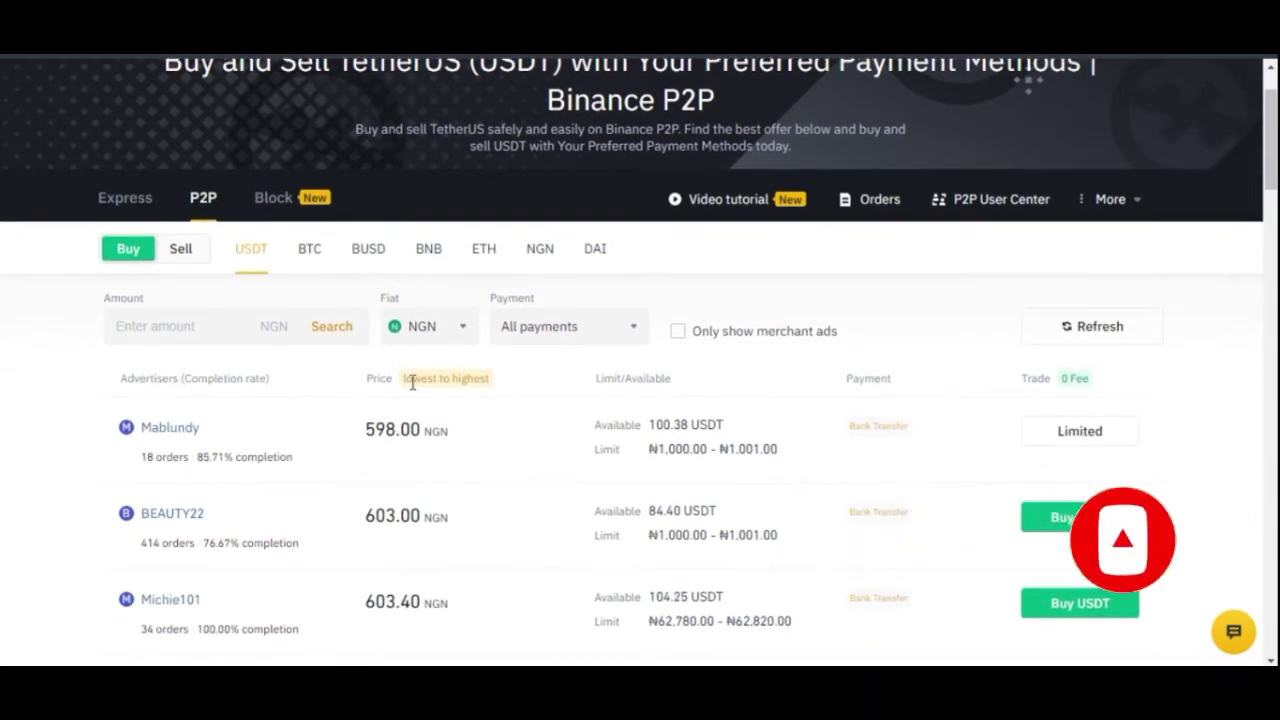
pyautogui.scroll(-1, 380, 448)
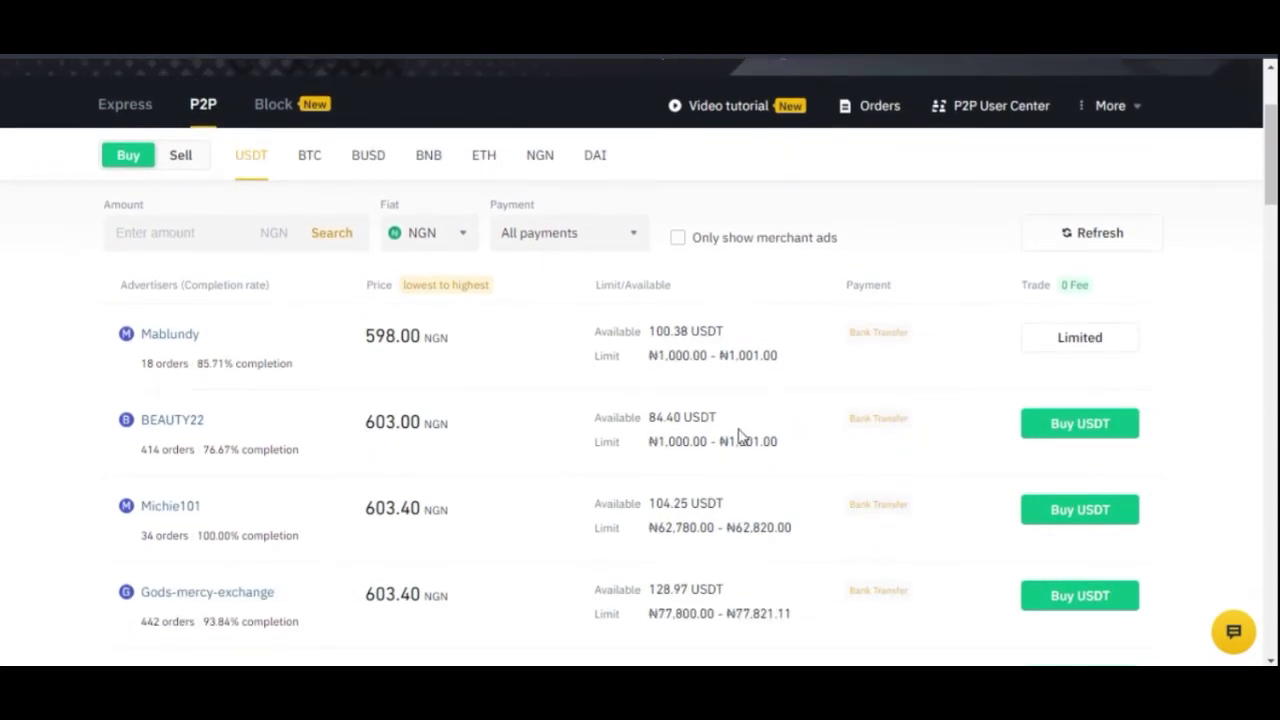
pyautogui.scroll(-1, 600, 440)
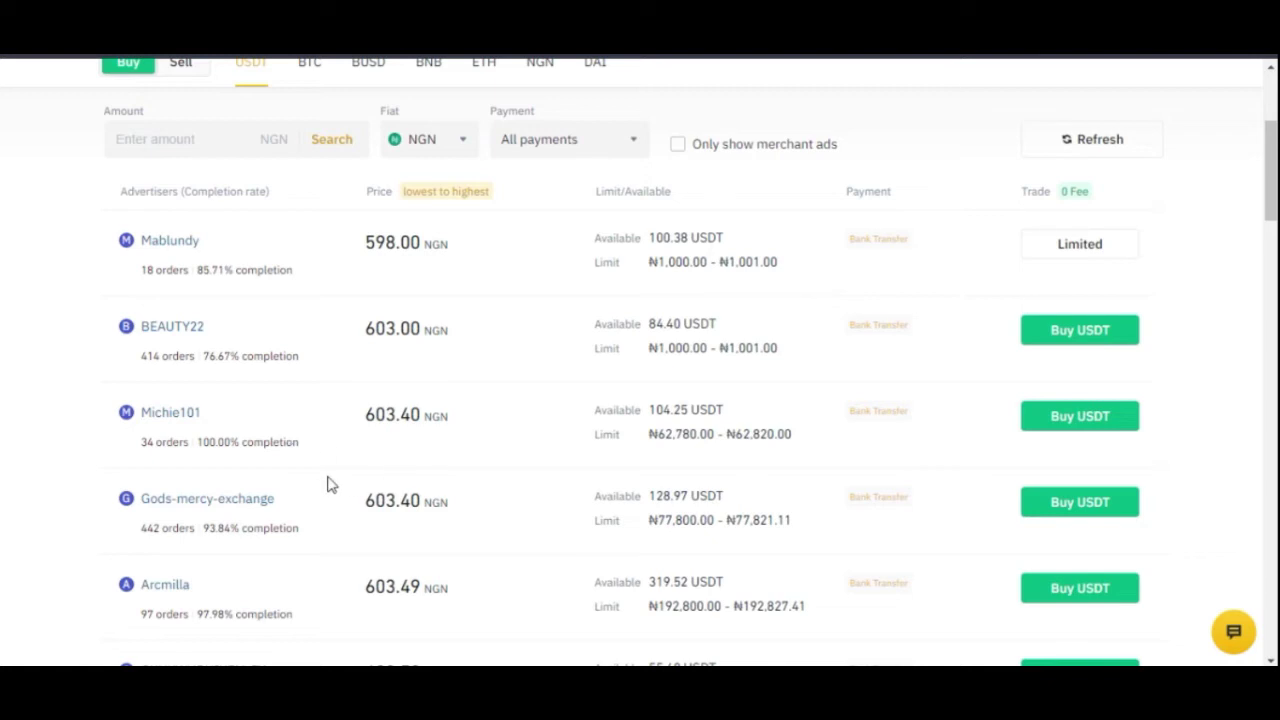
pyautogui.scroll(1, 310, 426)
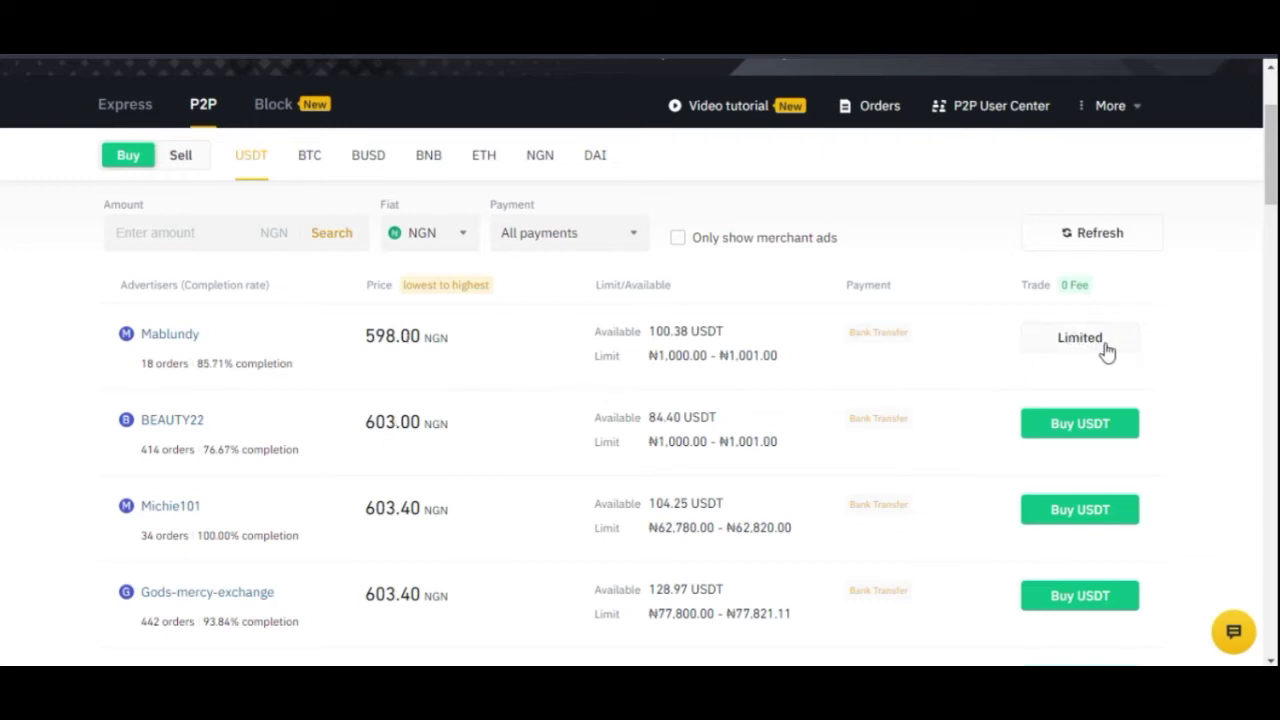
pyautogui.scroll(-1, 705, 297)
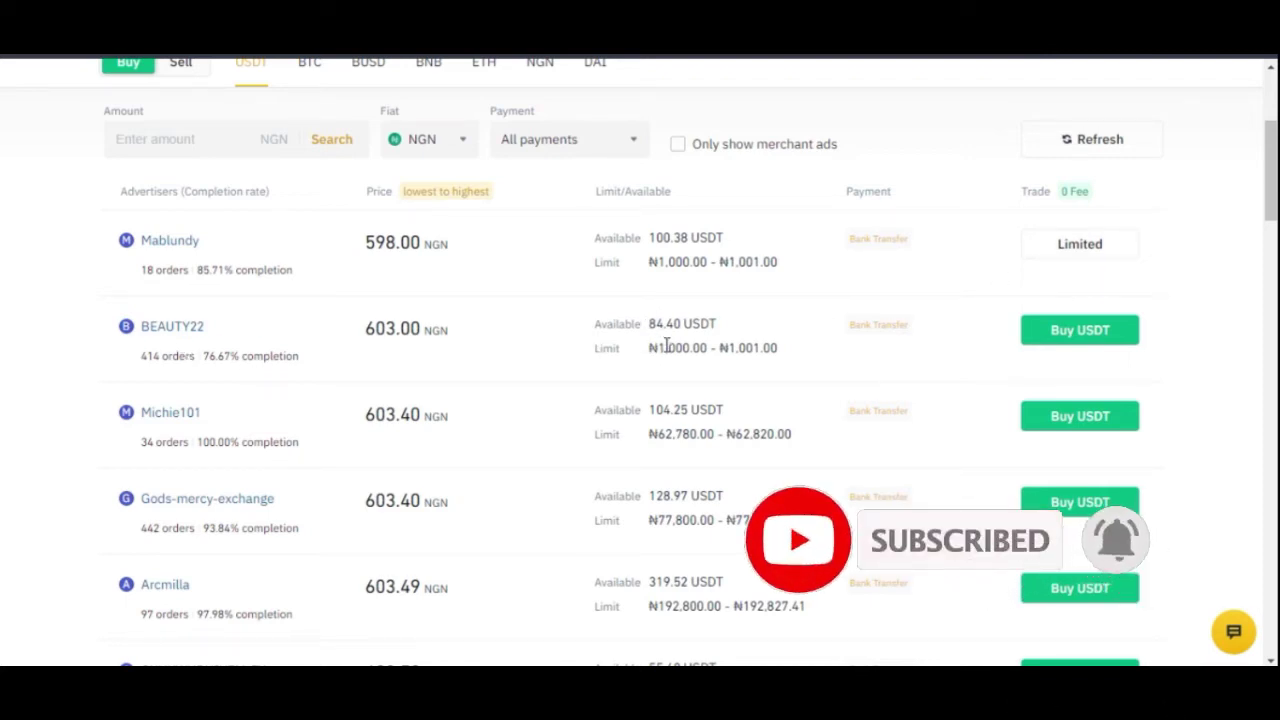
pyautogui.moveTo(651, 352); pyautogui.dragTo(780, 350)
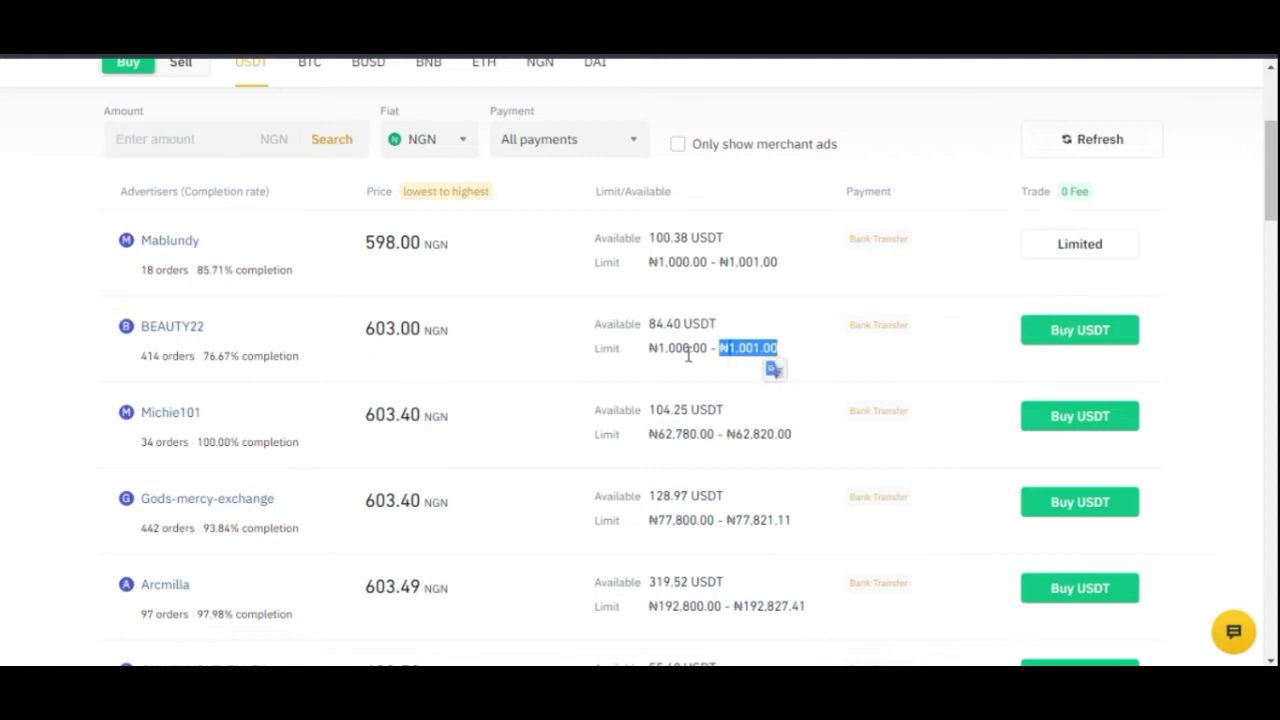
pyautogui.moveTo(654, 438); pyautogui.dragTo(750, 434)
pyautogui.scroll(-1, 722, 459)
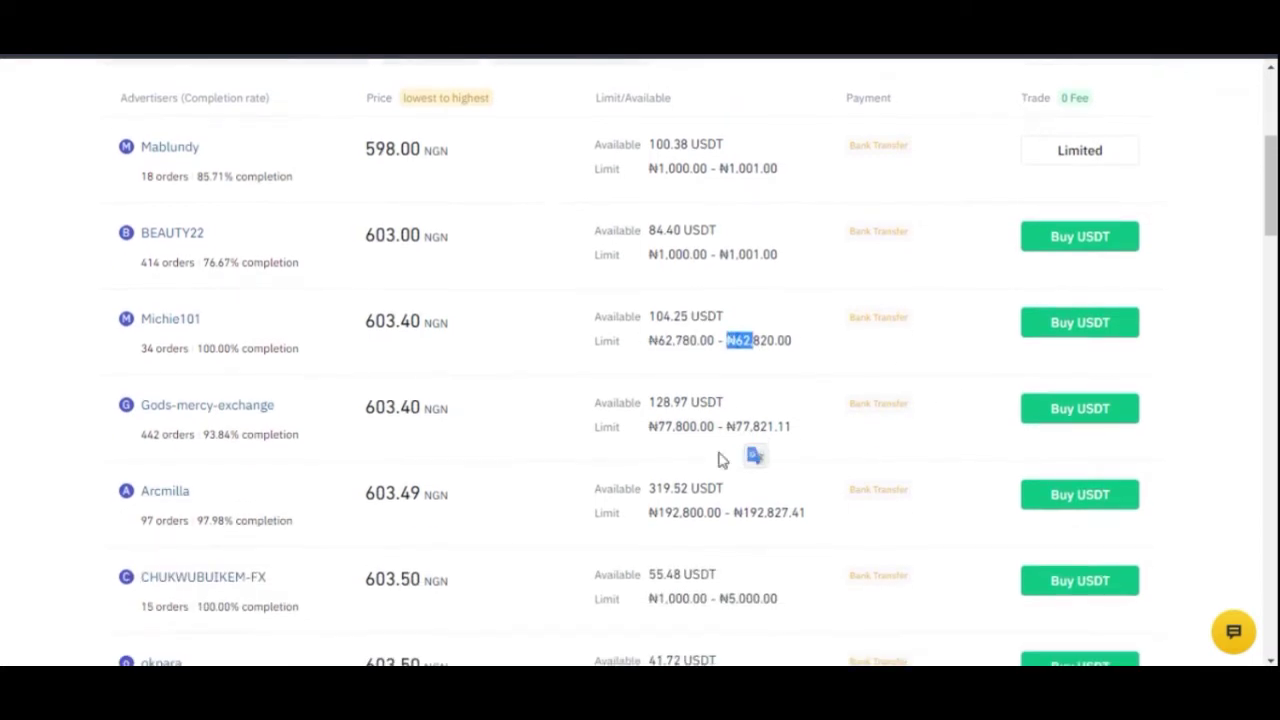
pyautogui.moveTo(656, 432); pyautogui.dragTo(742, 433)
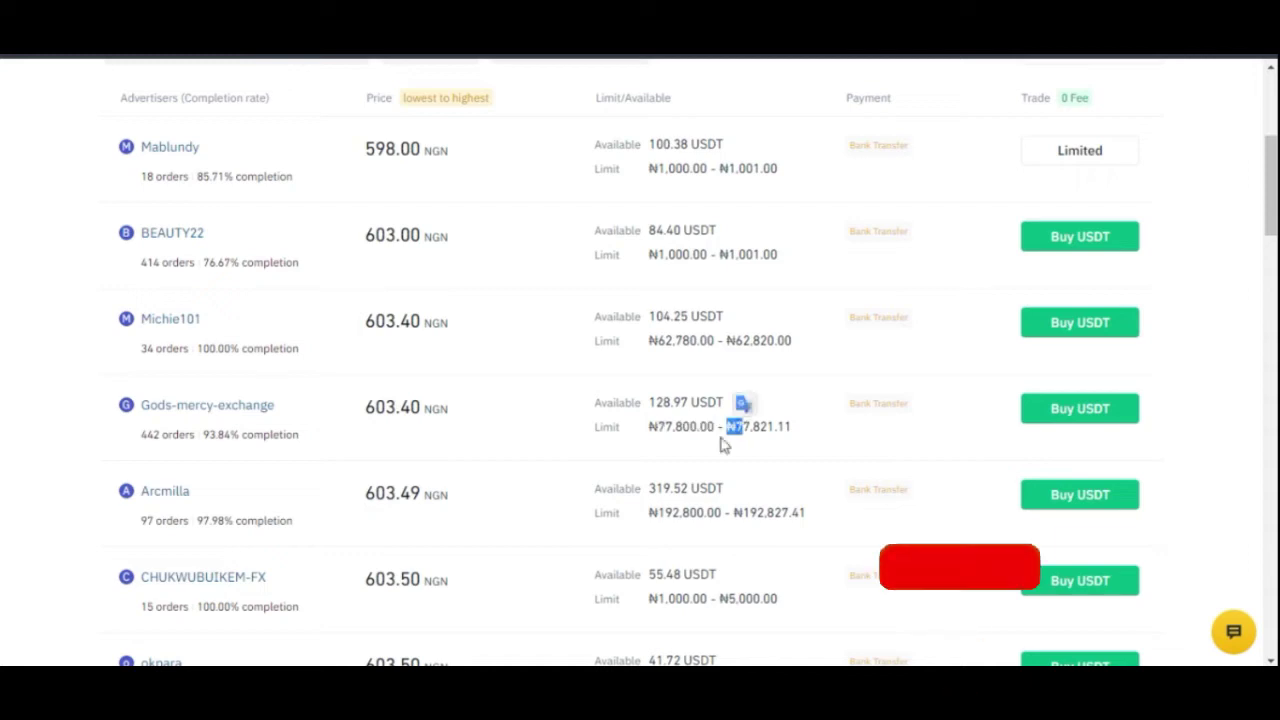
pyautogui.scroll(-1, 760, 500)
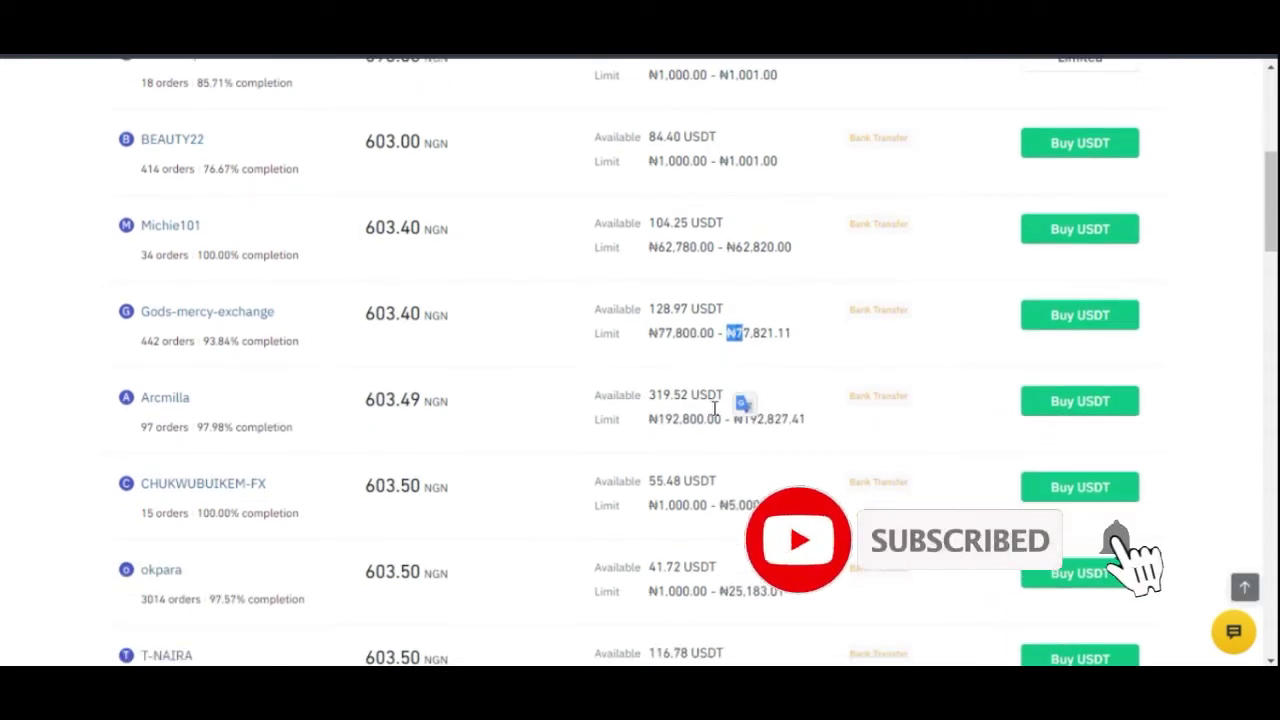
pyautogui.scroll(-1, 703, 502)
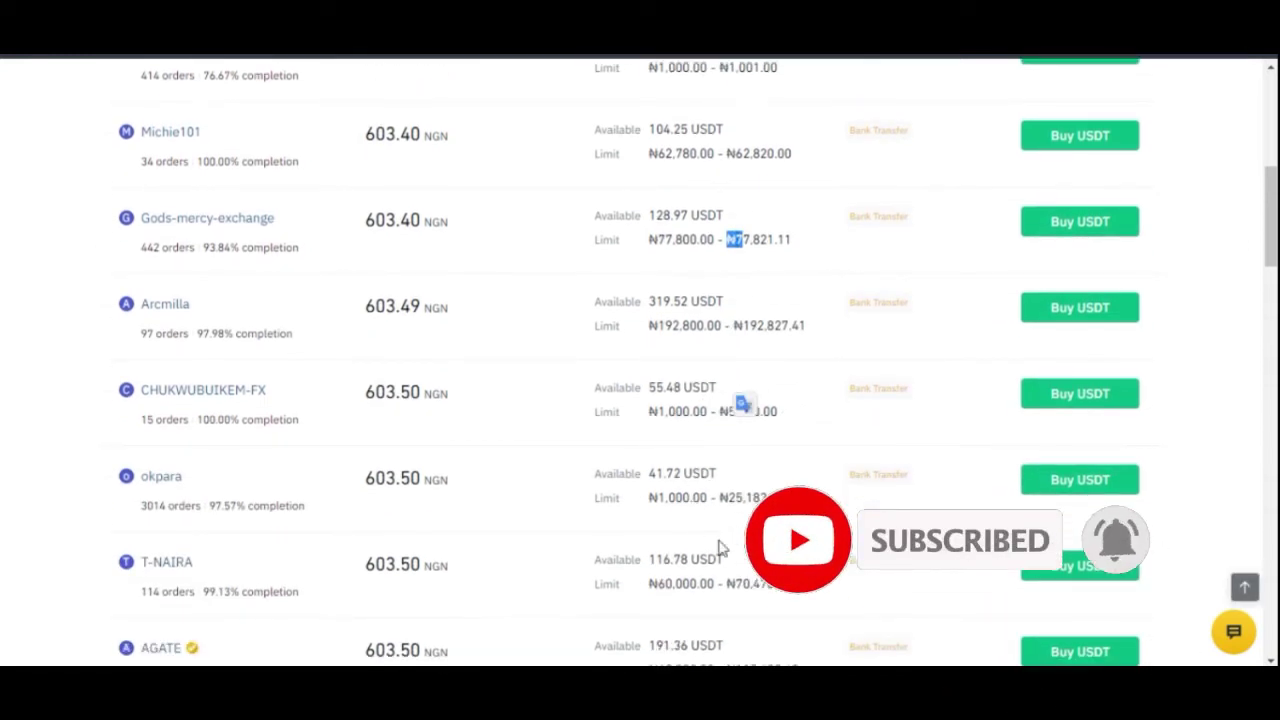
pyautogui.moveTo(655, 497); pyautogui.dragTo(731, 495)
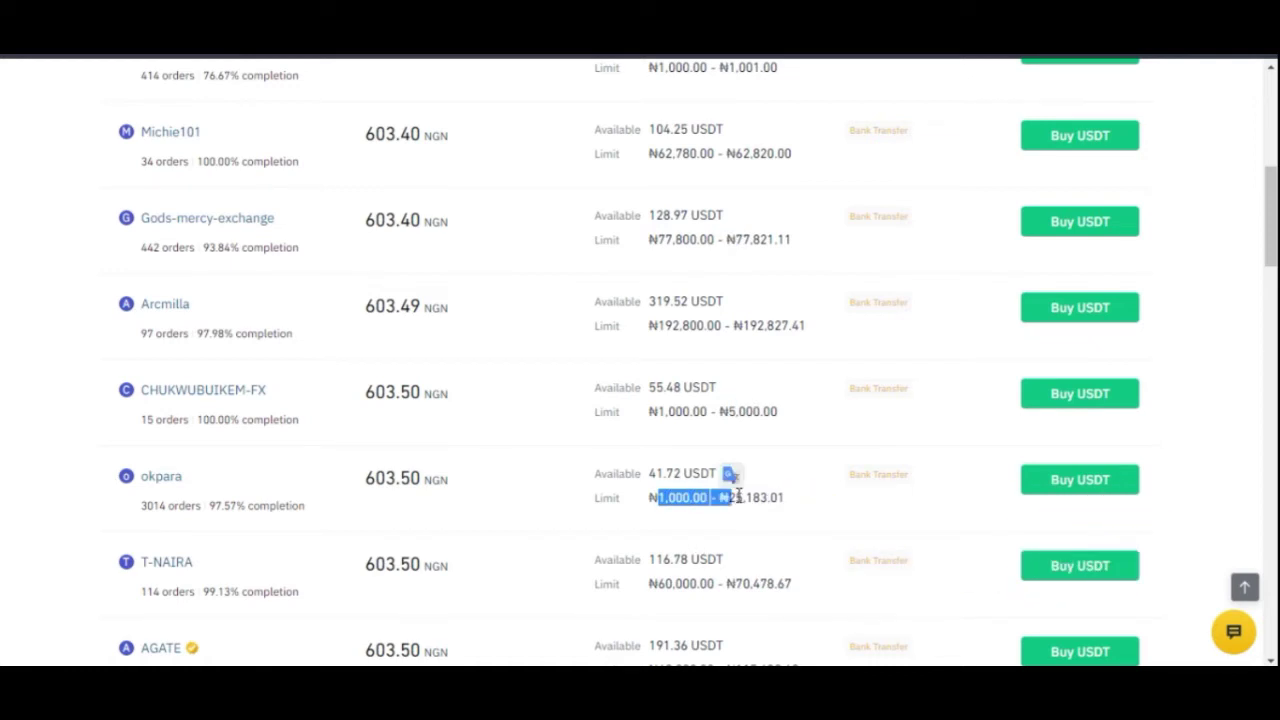
pyautogui.click(738, 498)
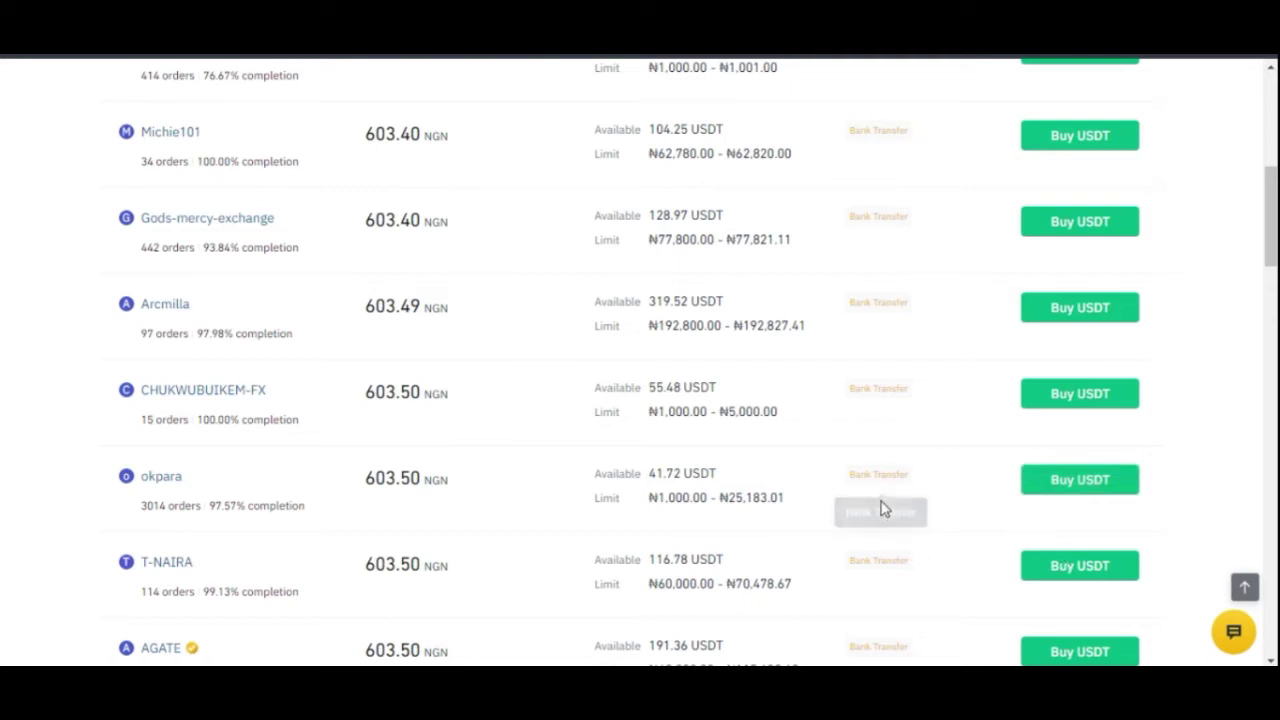
# Step: Show the USDT sell offers and look over their advertisers, prices and order limits in NGN
pyautogui.scroll(6, 918, 512)
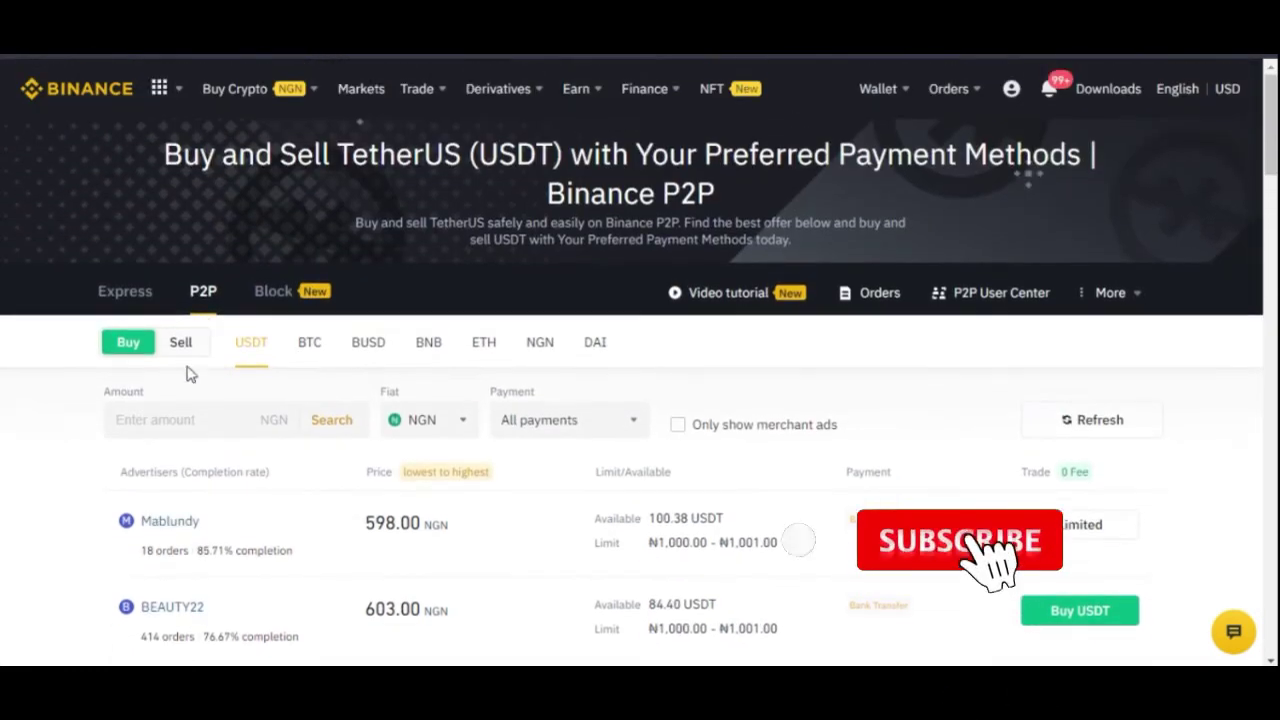
pyautogui.click(180, 342)
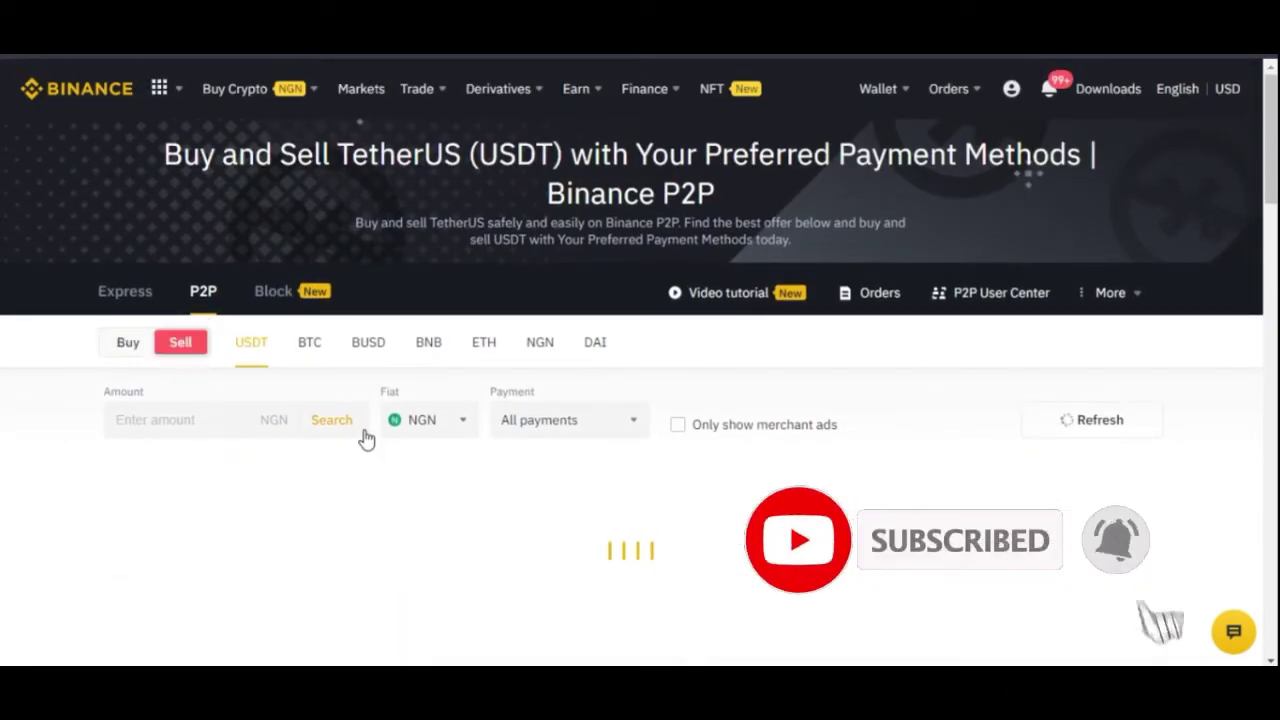
pyautogui.scroll(-2, 378, 442)
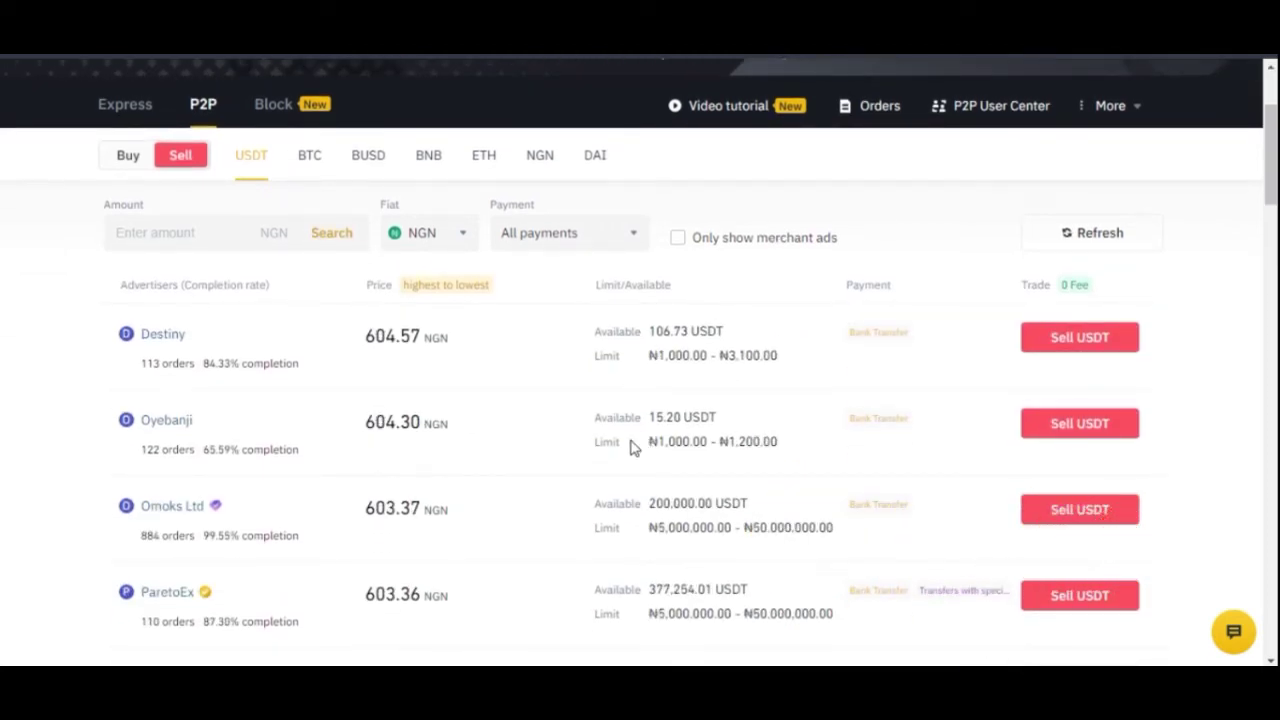
pyautogui.scroll(-1, 708, 495)
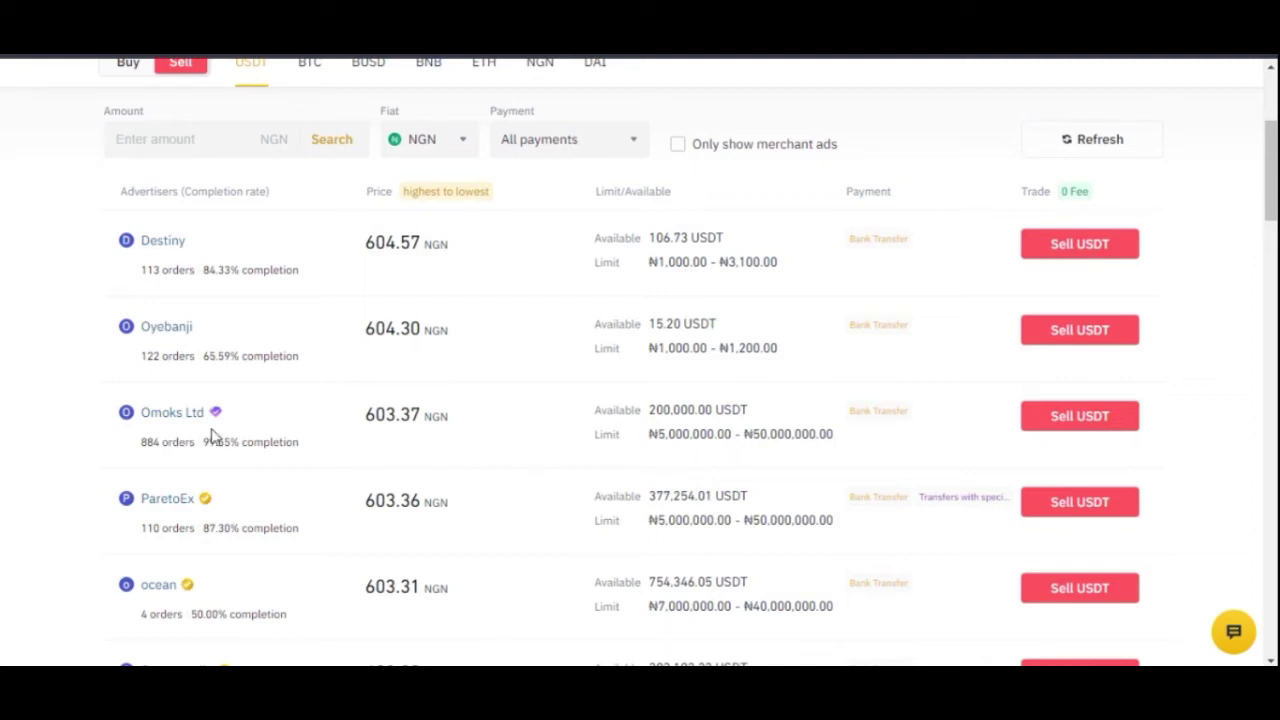
# Step: Compare the order limits of the USDT sell offers in NGN, from the 603.37 NGN offer down the list
pyautogui.moveTo(651, 436); pyautogui.dragTo(816, 437)
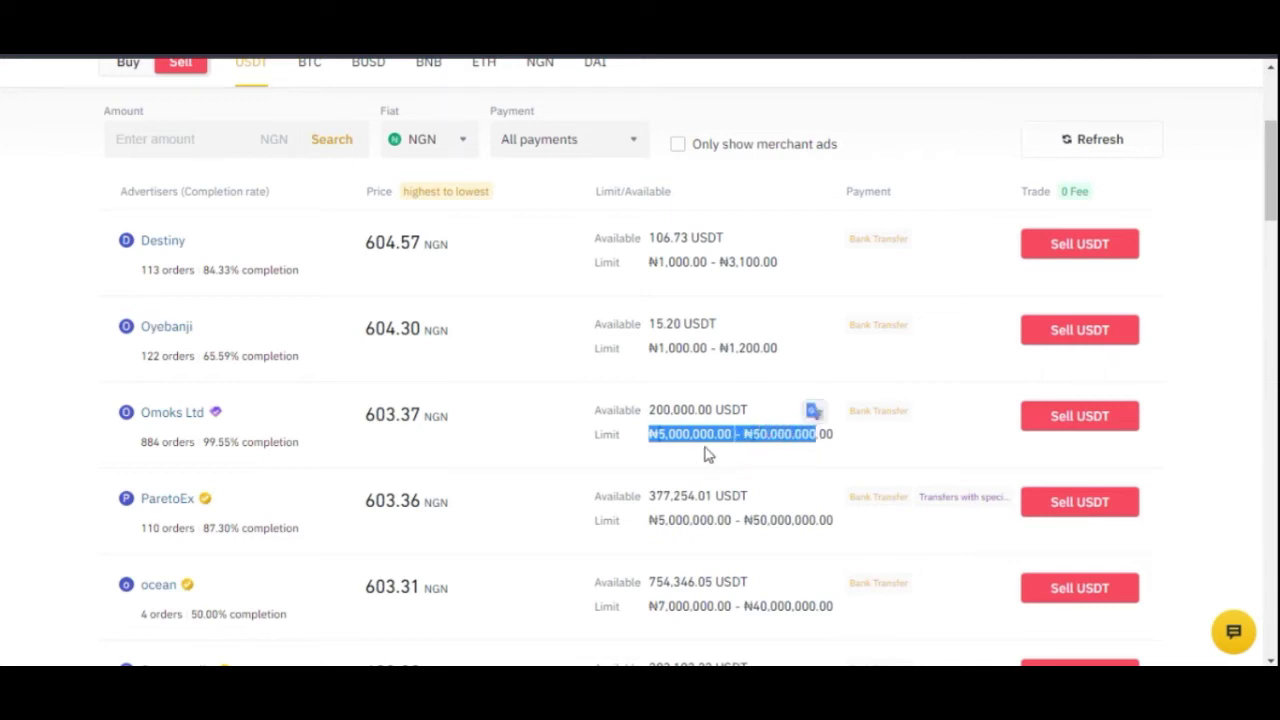
pyautogui.scroll(-1, 518, 397)
pyautogui.moveTo(658, 428); pyautogui.dragTo(707, 430)
pyautogui.scroll(-2, 700, 430)
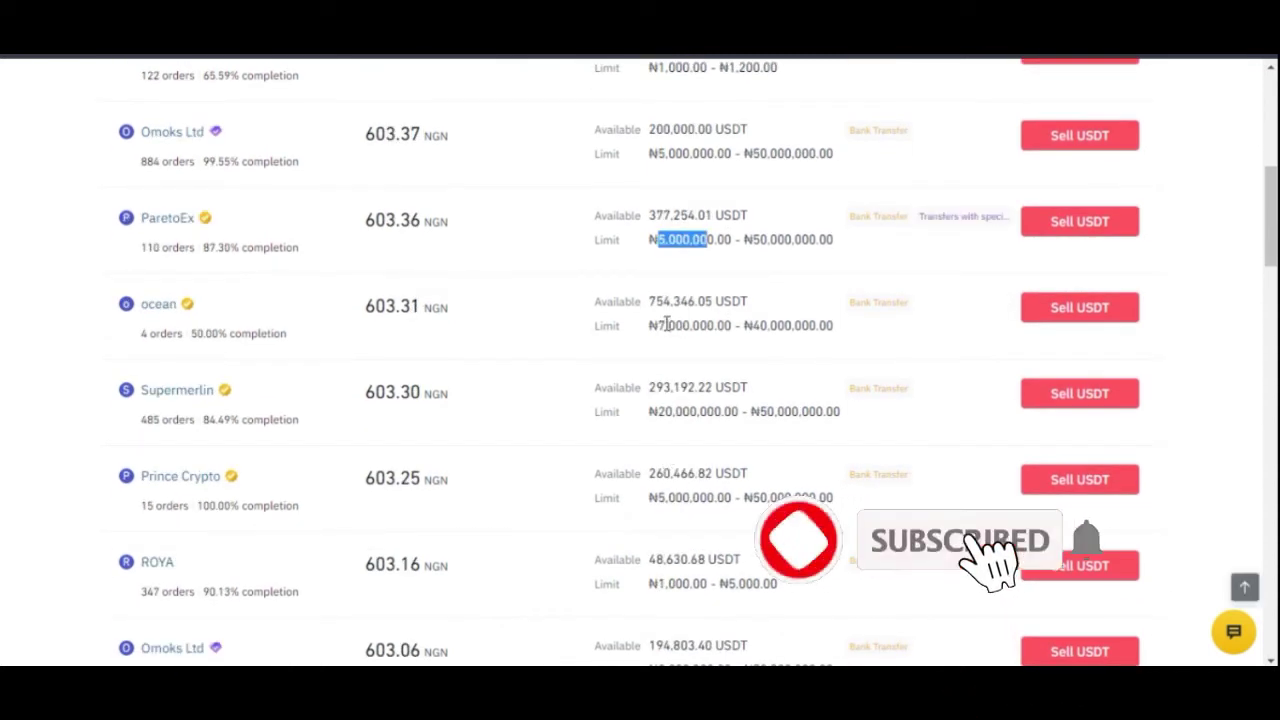
pyautogui.moveTo(666, 323); pyautogui.dragTo(786, 325)
pyautogui.moveTo(656, 411); pyautogui.dragTo(707, 411)
pyautogui.scroll(-1, 693, 452)
pyautogui.scroll(-2, 693, 452)
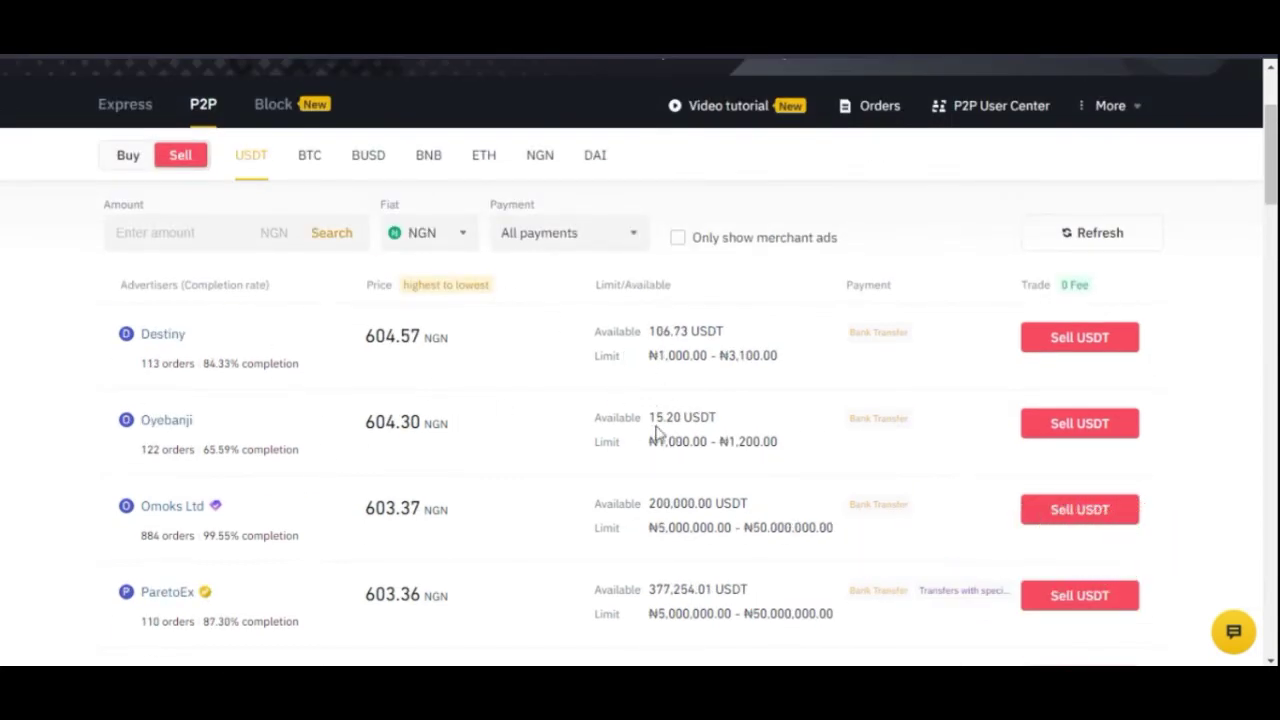
pyautogui.scroll(-1, 657, 432)
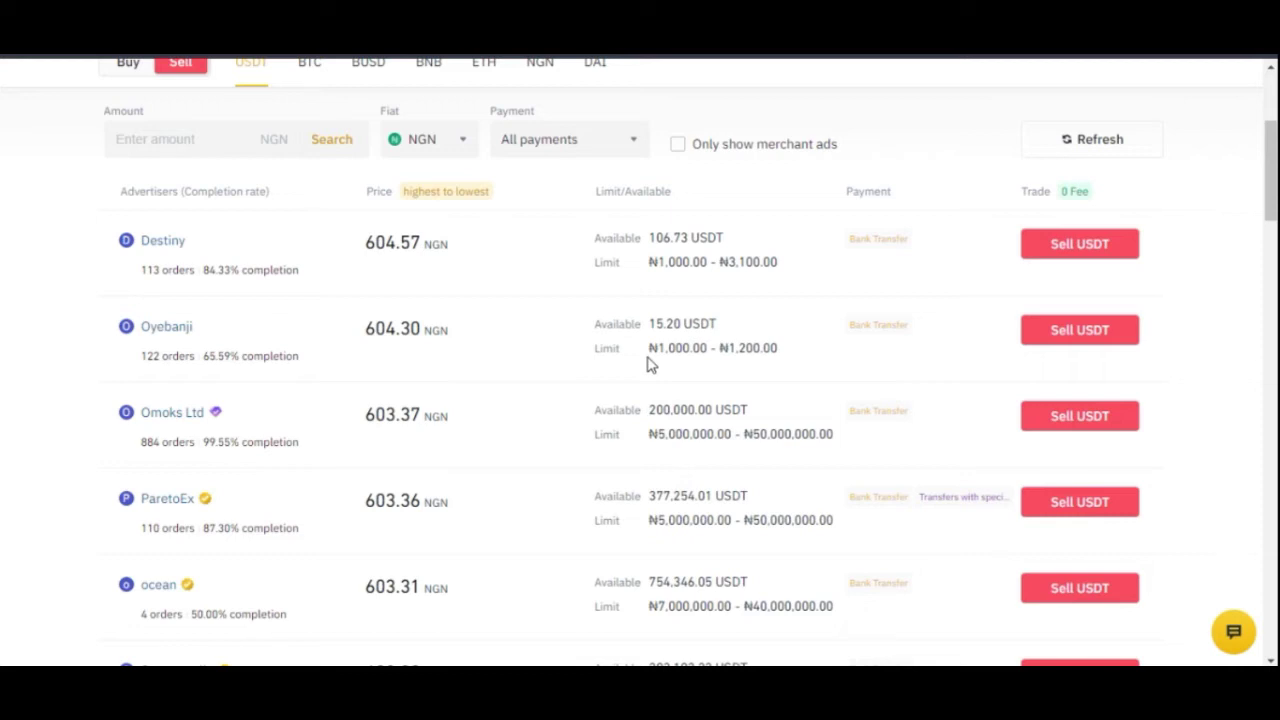
pyautogui.scroll(-8, 665, 410)
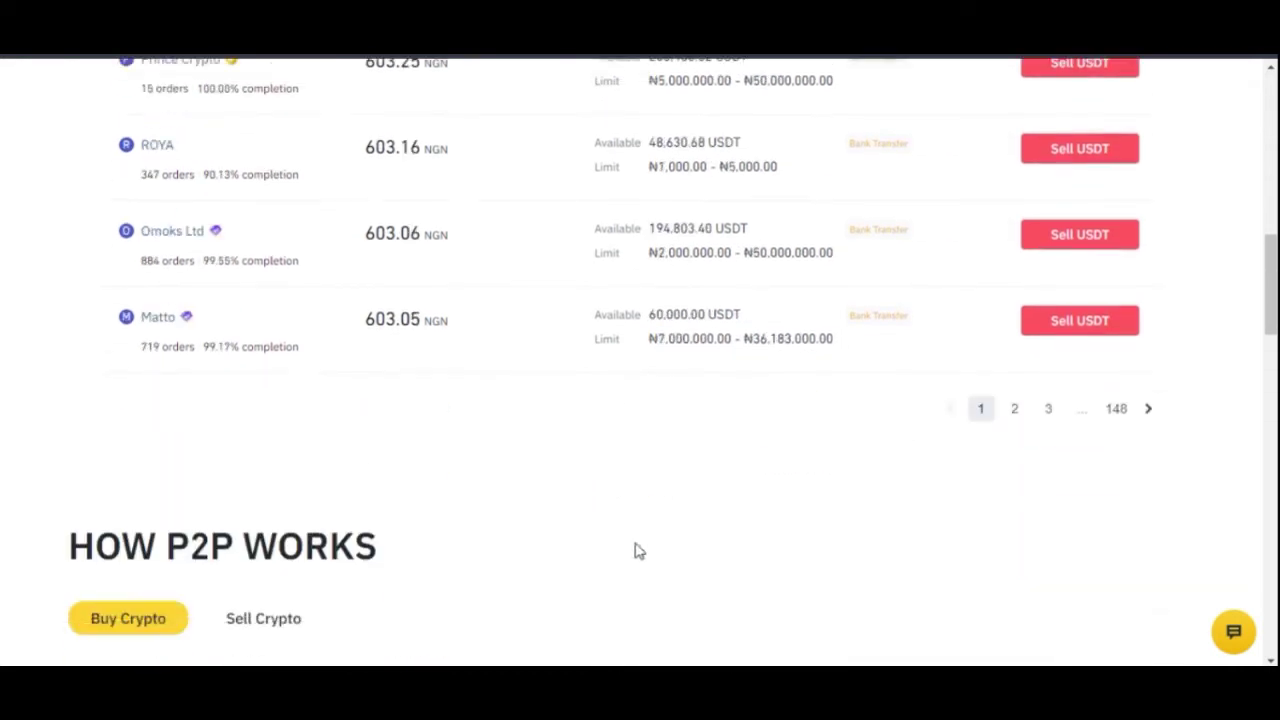
# Step: Filter the USDT sell offers by an amount of 20000 NGN
pyautogui.scroll(4, 700, 428)
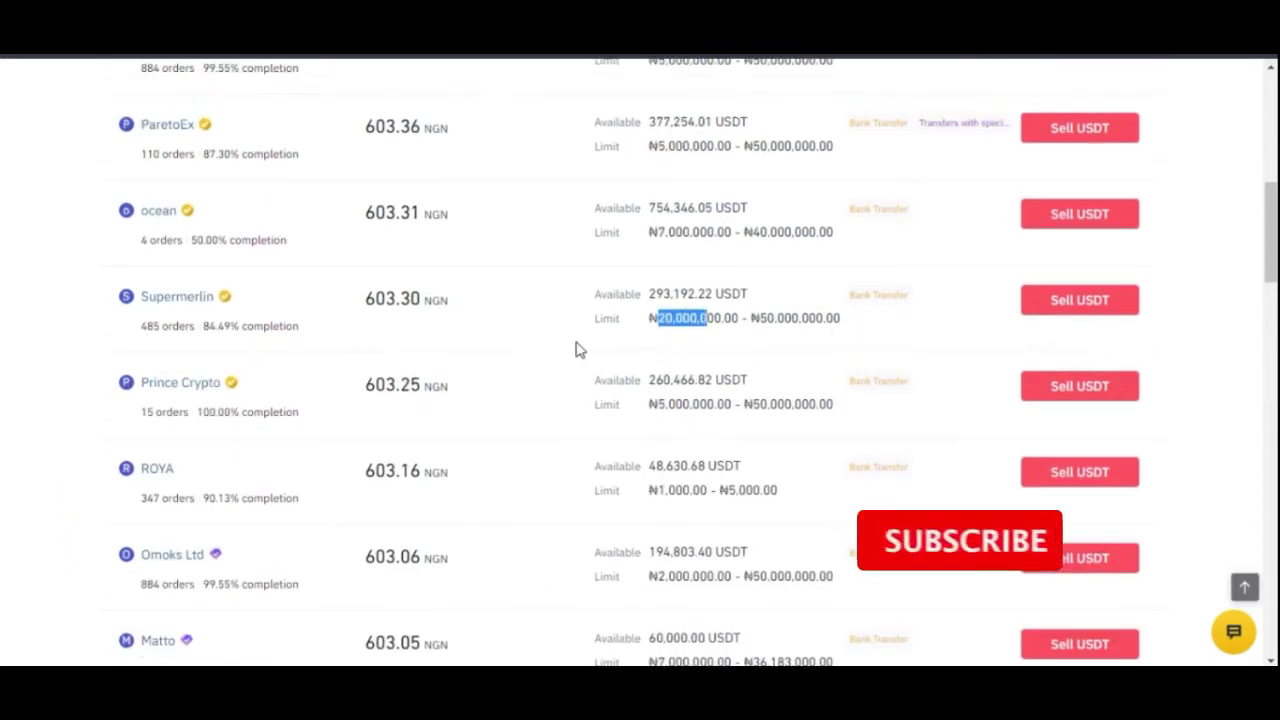
pyautogui.scroll(3, 520, 409)
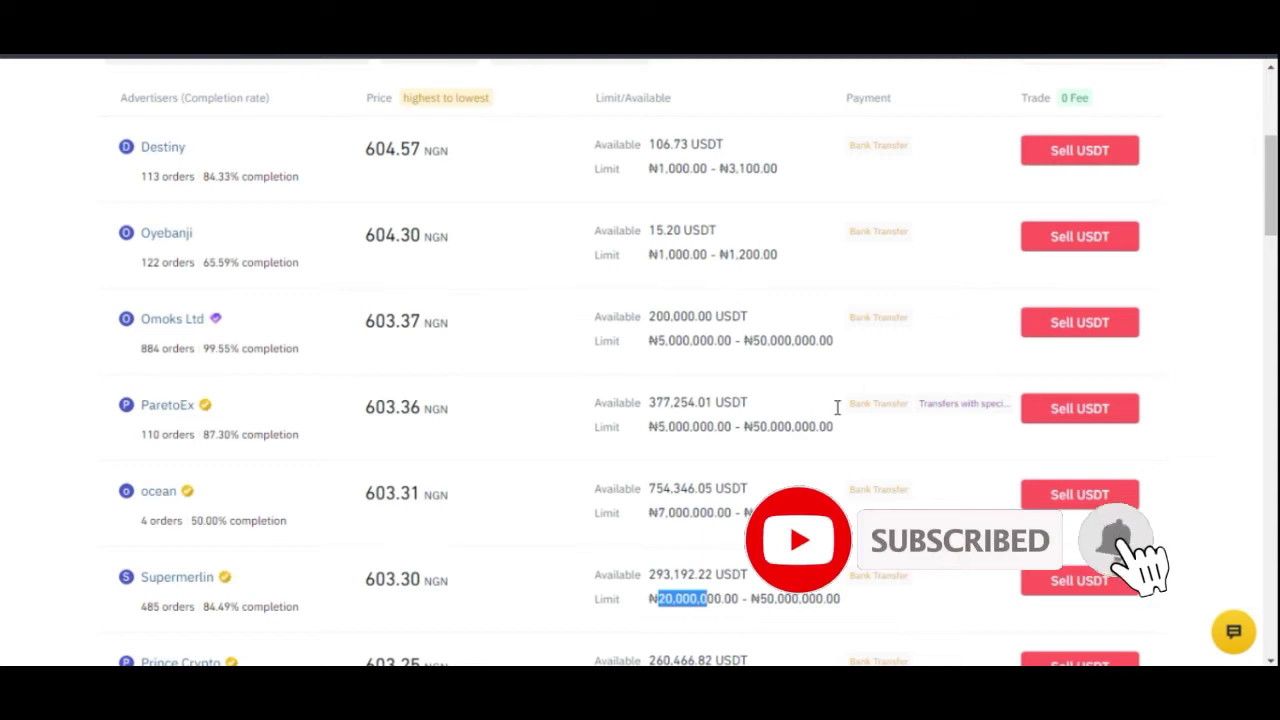
pyautogui.scroll(2, 649, 443)
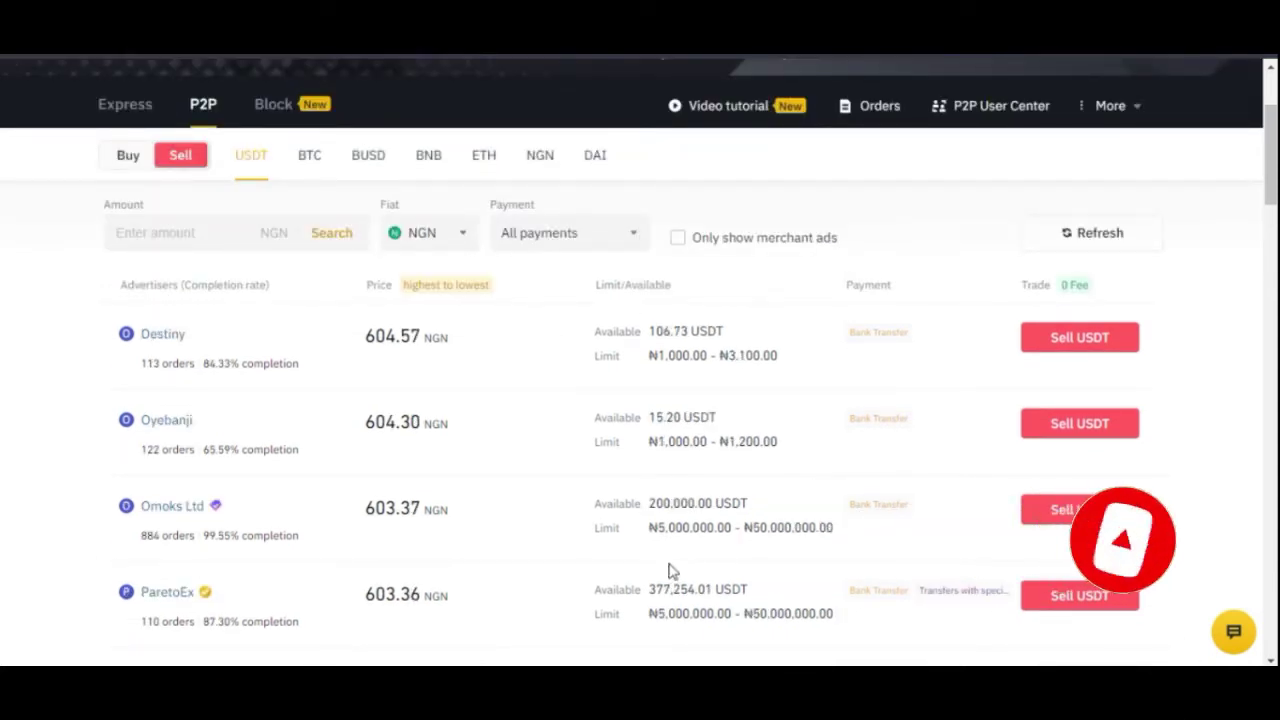
pyautogui.scroll(1, 546, 431)
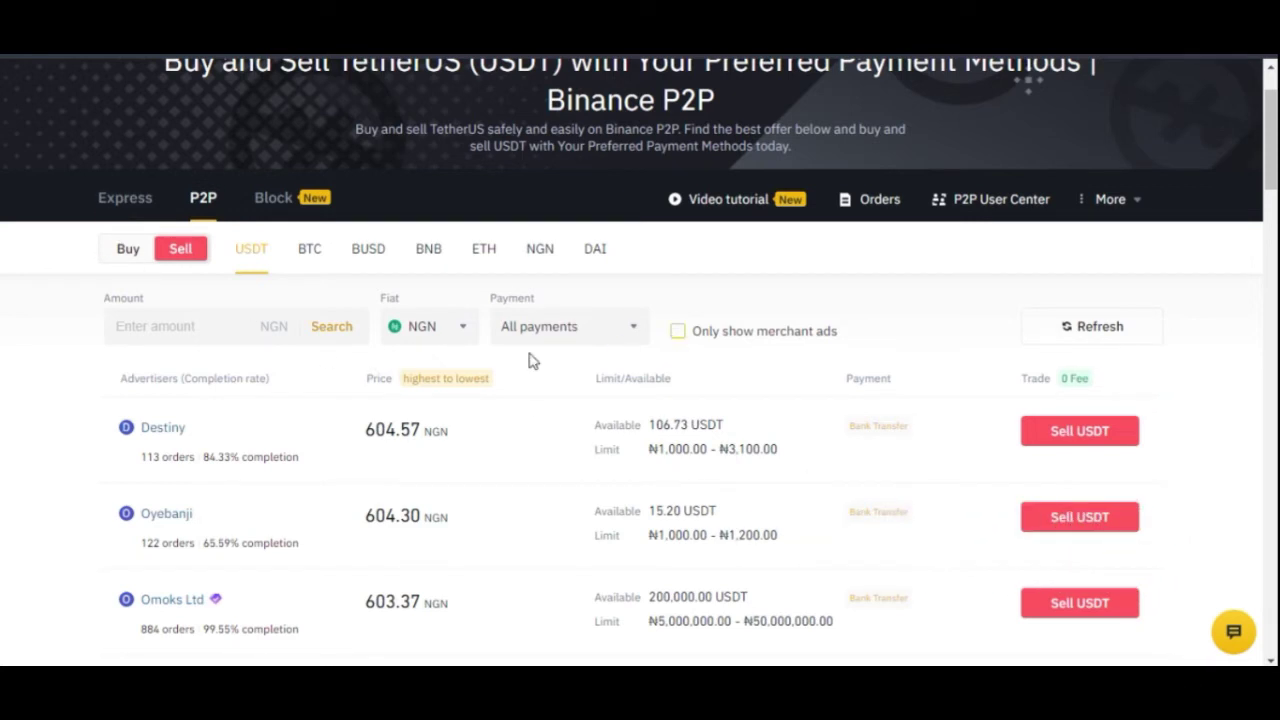
pyautogui.click(157, 326)
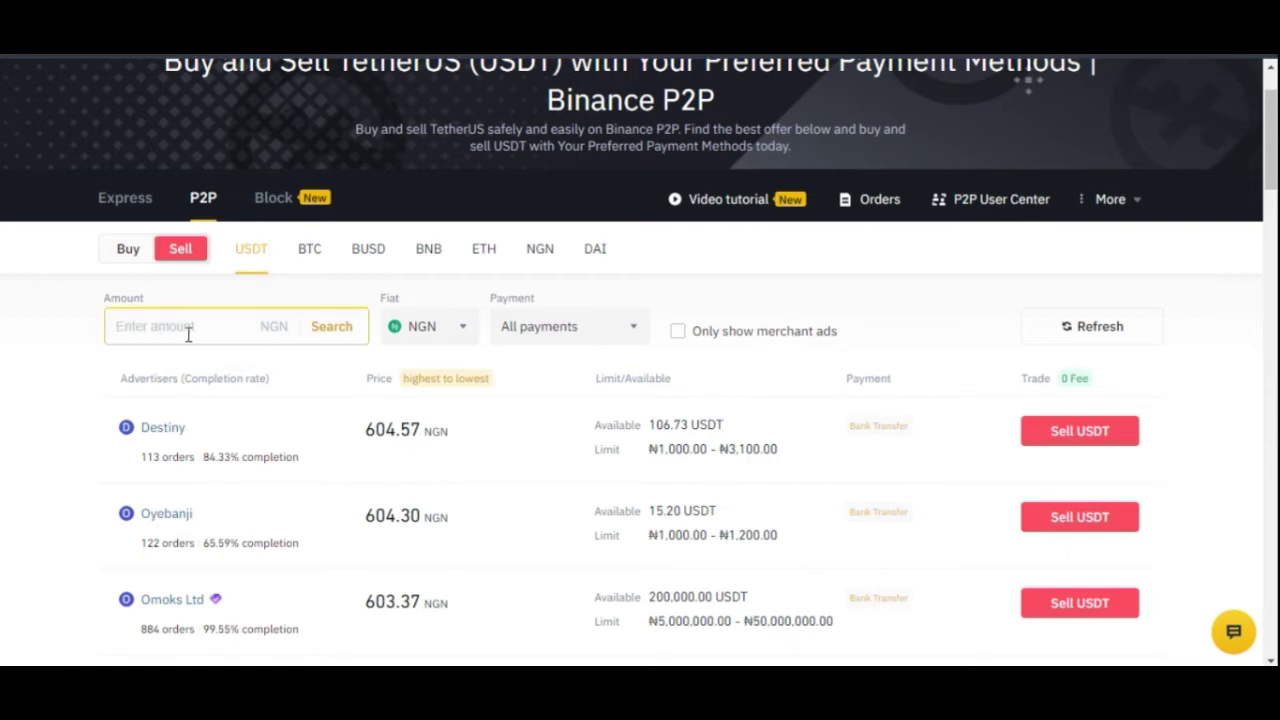
pyautogui.write('20000')
pyautogui.click(331, 327)
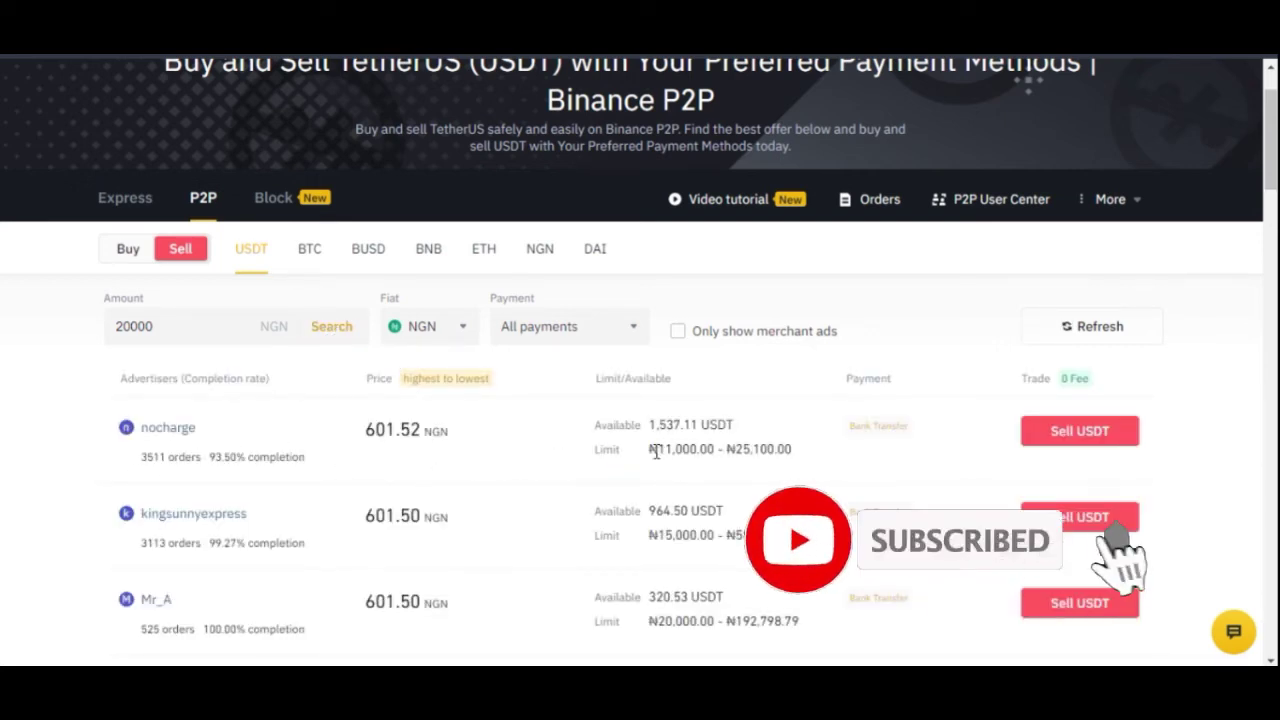
# Step: Compare the minimum and maximum order limits of the USDT sell offers that match the 20000 NGN amount
pyautogui.moveTo(663, 452); pyautogui.dragTo(716, 450)
pyautogui.doubleClick(734, 449)
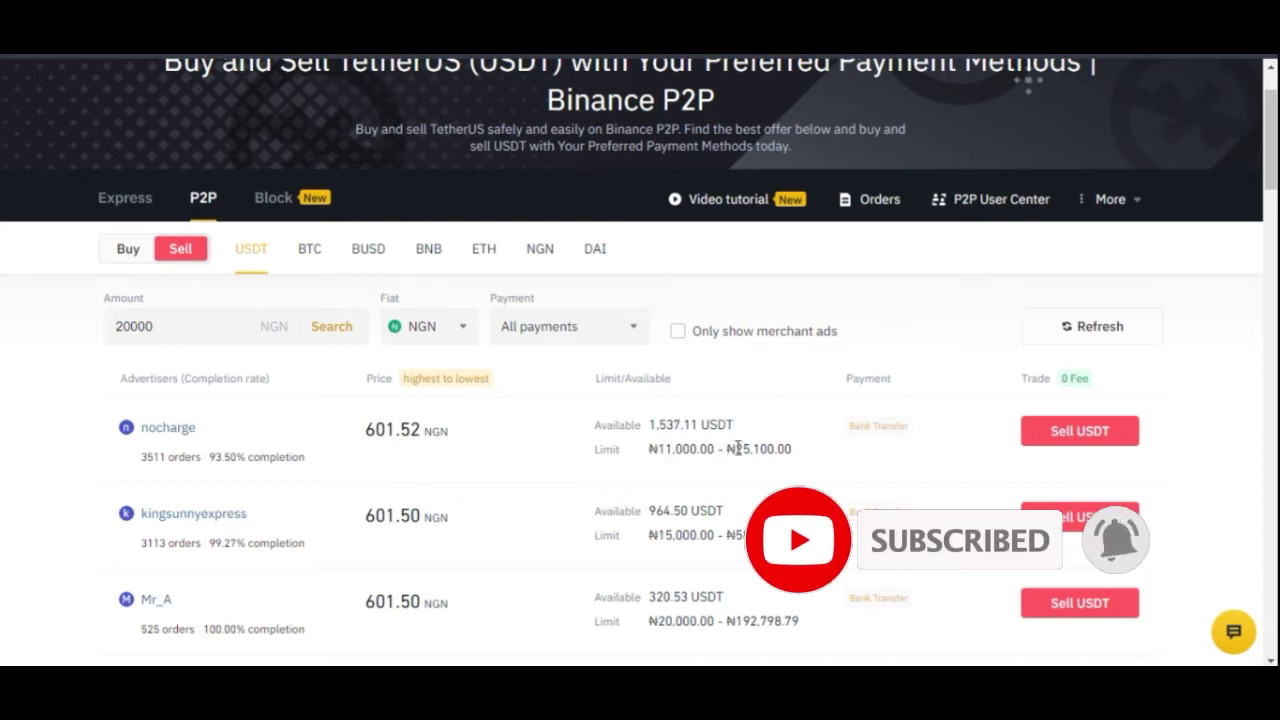
pyautogui.click(630, 549)
pyautogui.moveTo(767, 536); pyautogui.dragTo(724, 536)
pyautogui.scroll(-1, 698, 566)
pyautogui.moveTo(648, 527); pyautogui.dragTo(760, 527)
pyautogui.scroll(-2, 660, 543)
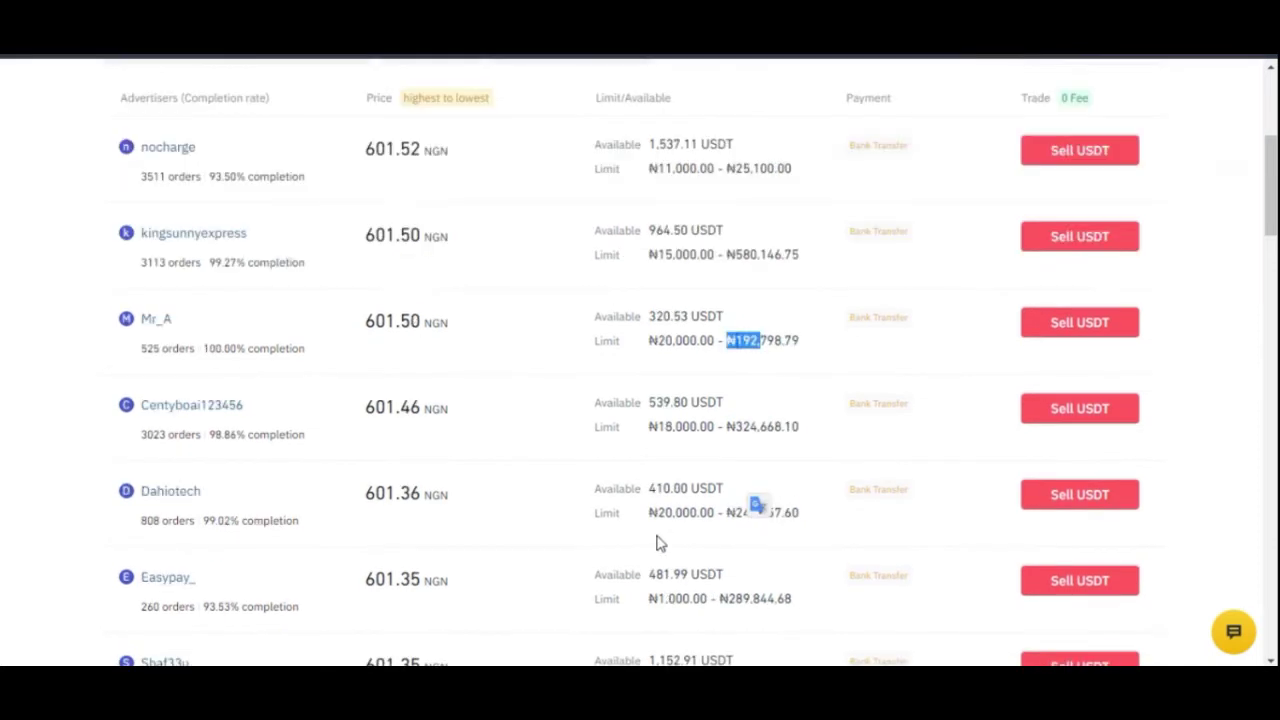
# Step: Switch to the USDT buy offers for the same 20000 NGN amount and look over their prices and limits
pyautogui.scroll(3, 669, 515)
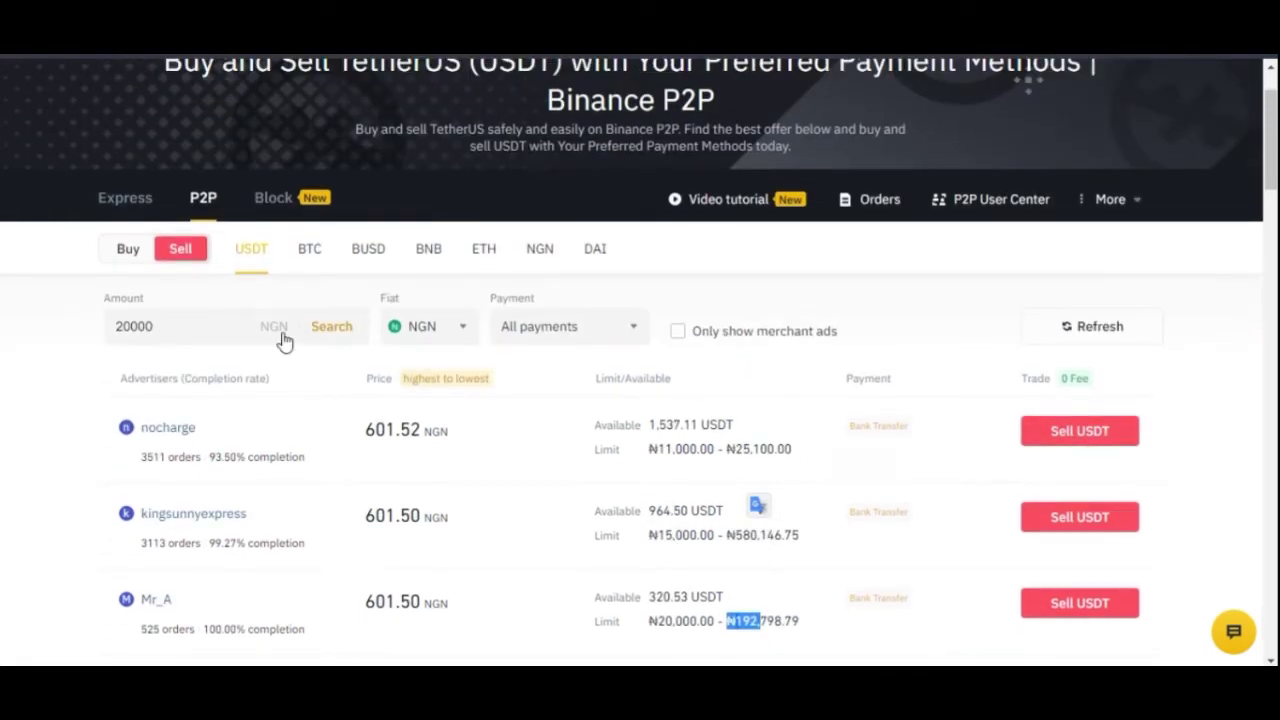
pyautogui.click(125, 257)
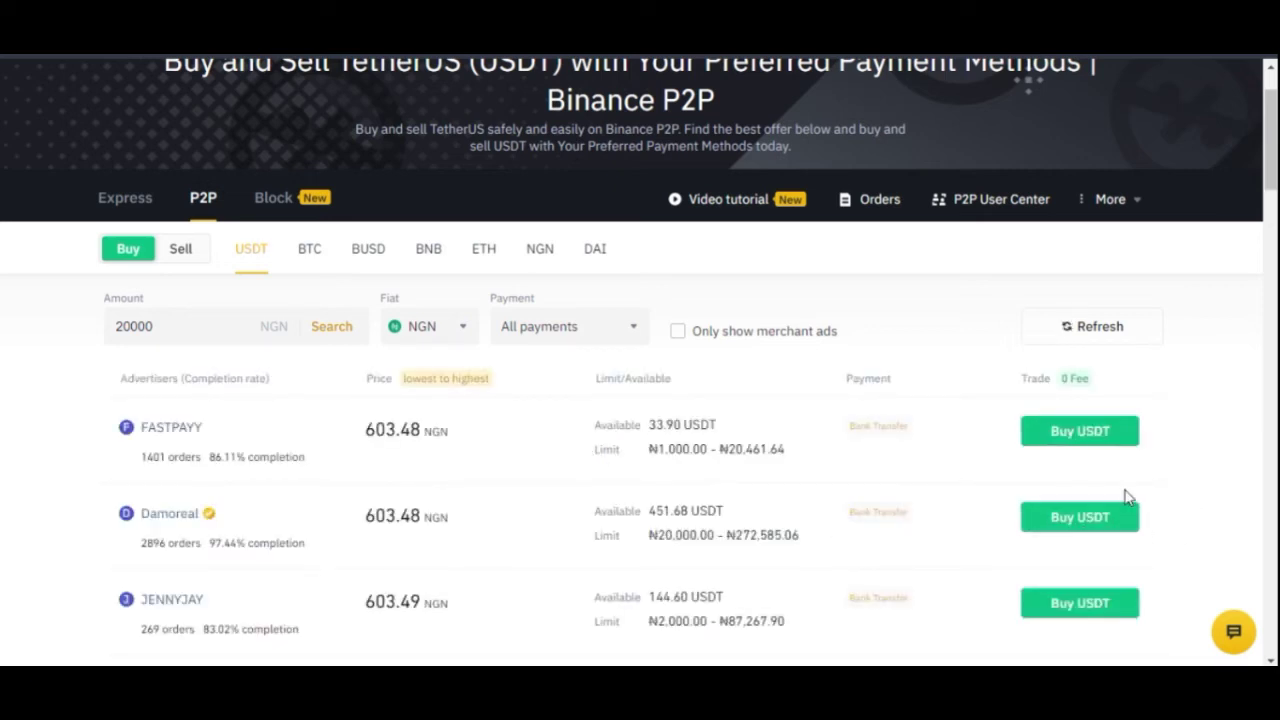
pyautogui.scroll(1, 832, 600)
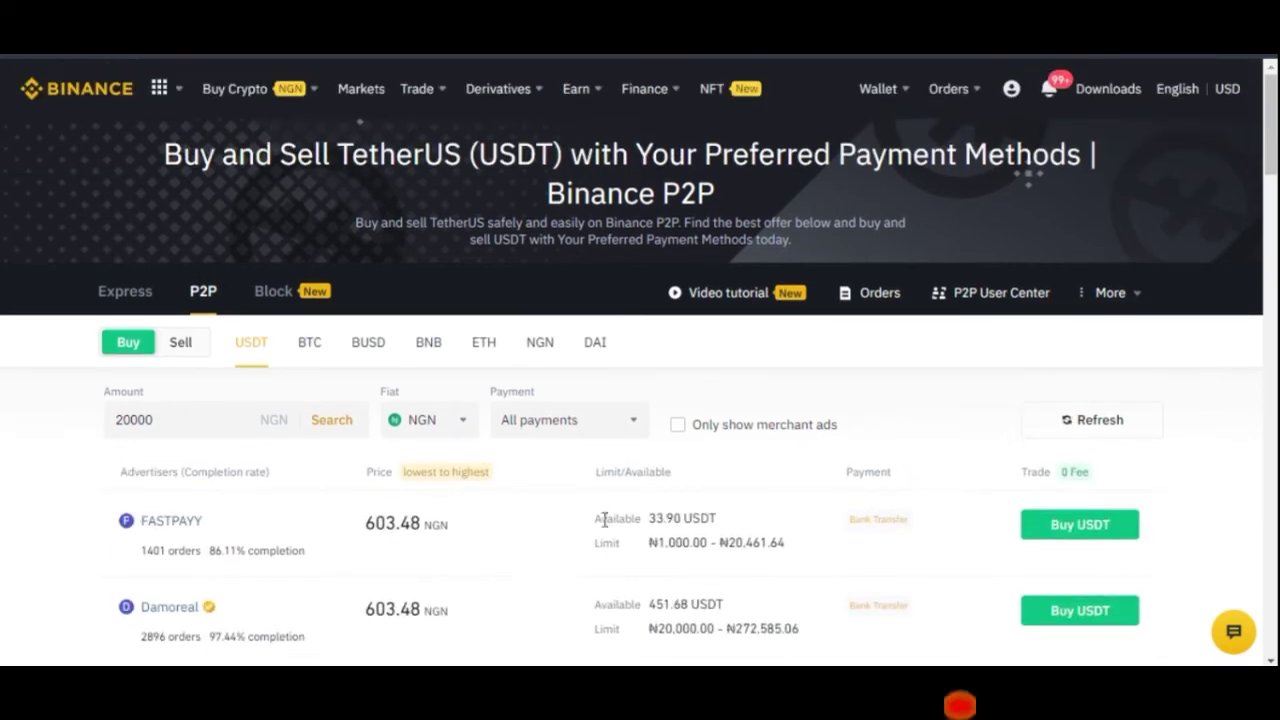
# Step: Open Express trading and review the amounts to pay, sell and receive in the USDT buy and sell forms
pyautogui.click(127, 296)
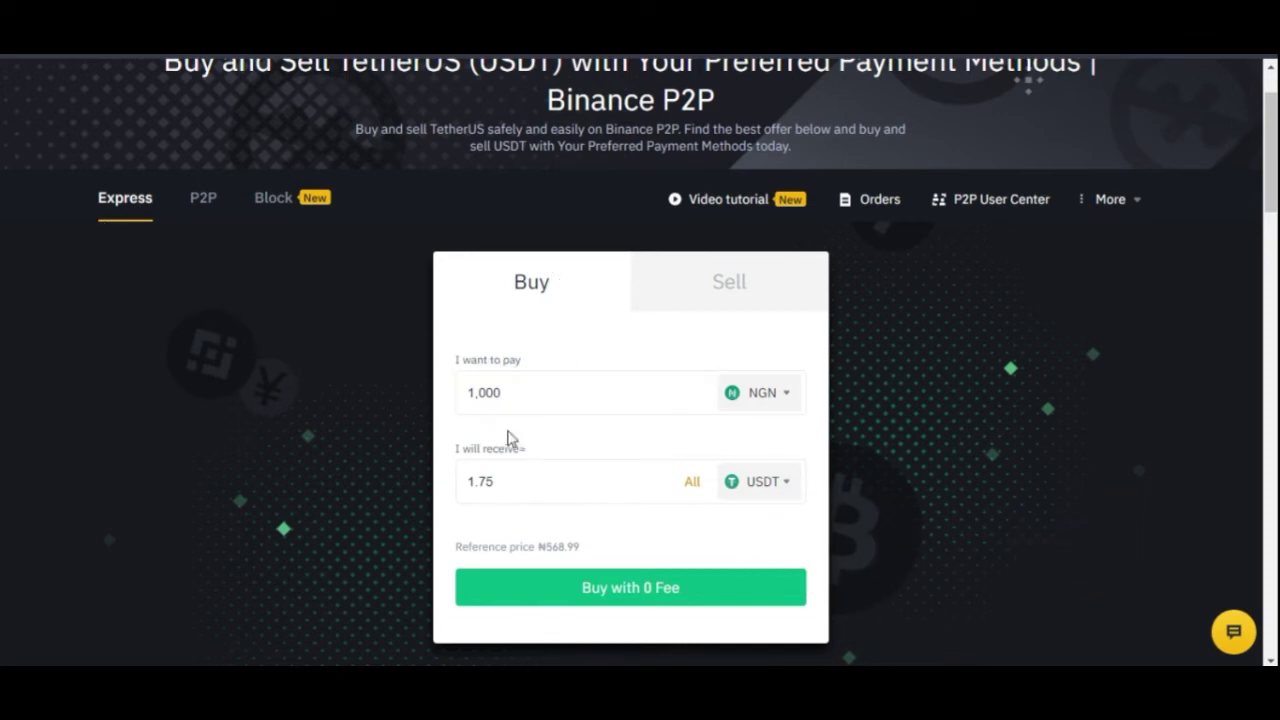
pyautogui.click(587, 381)
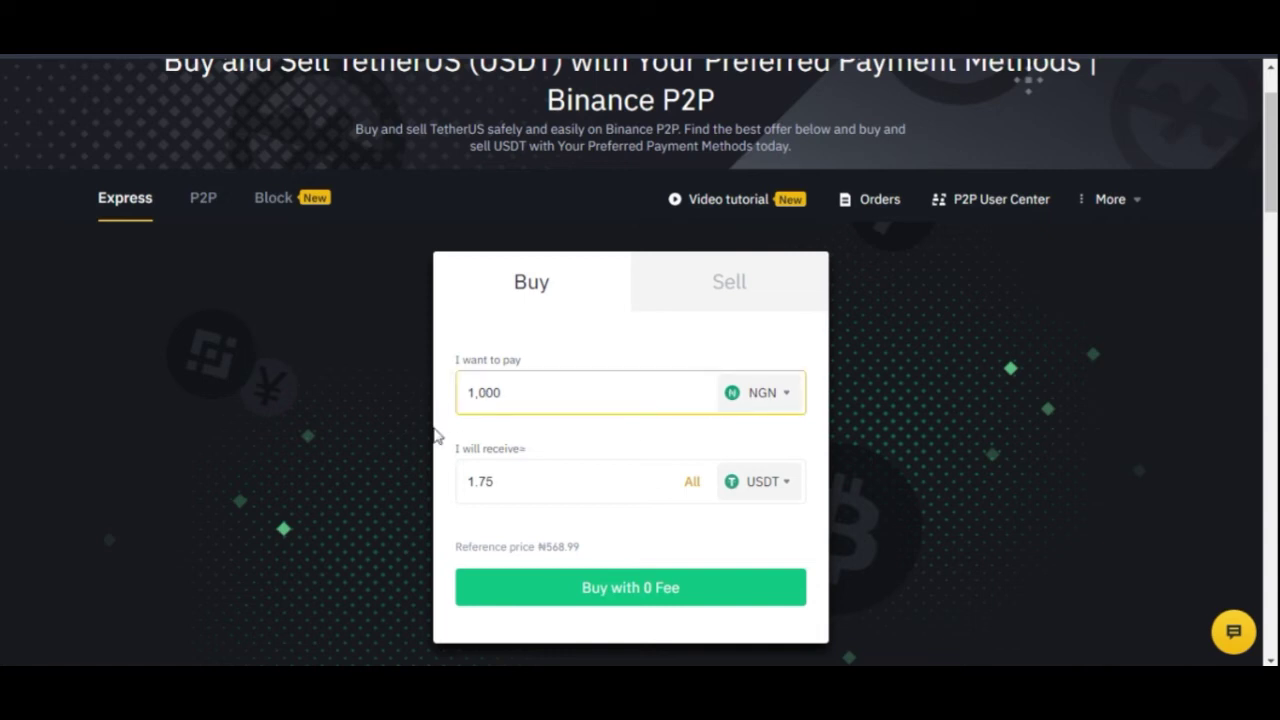
pyautogui.moveTo(550, 396); pyautogui.dragTo(480, 400)
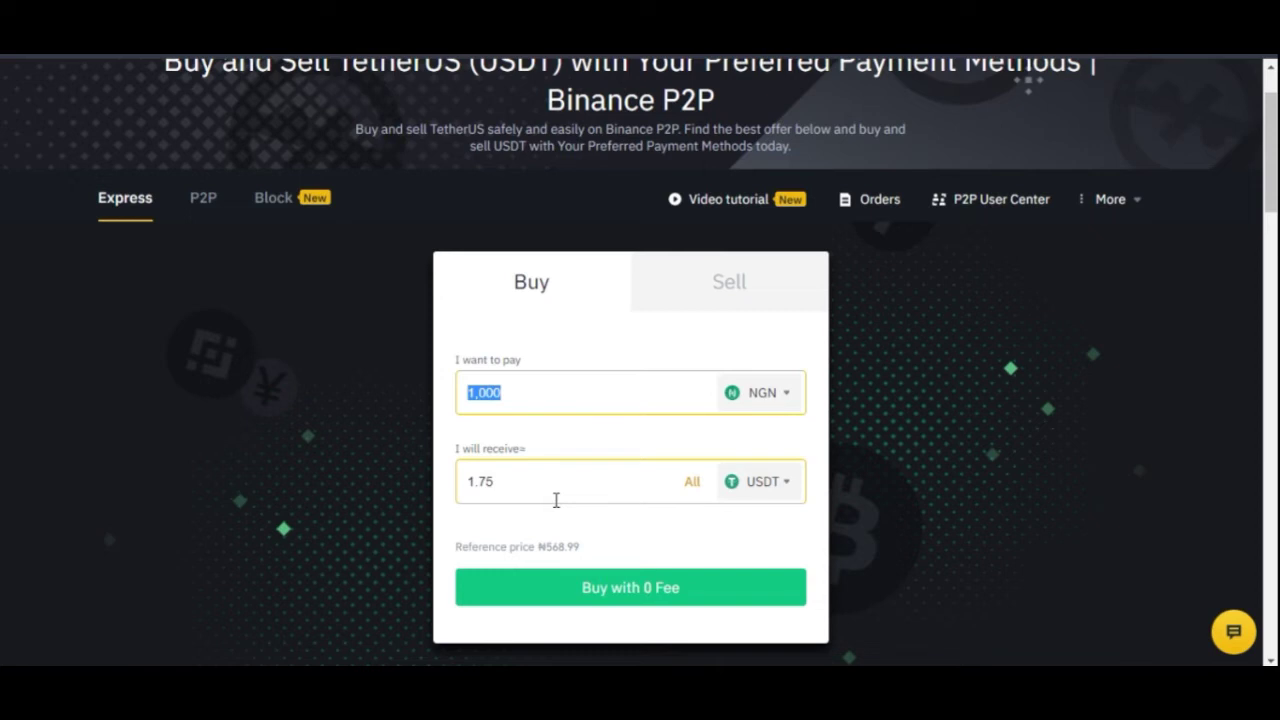
pyautogui.click(508, 392)
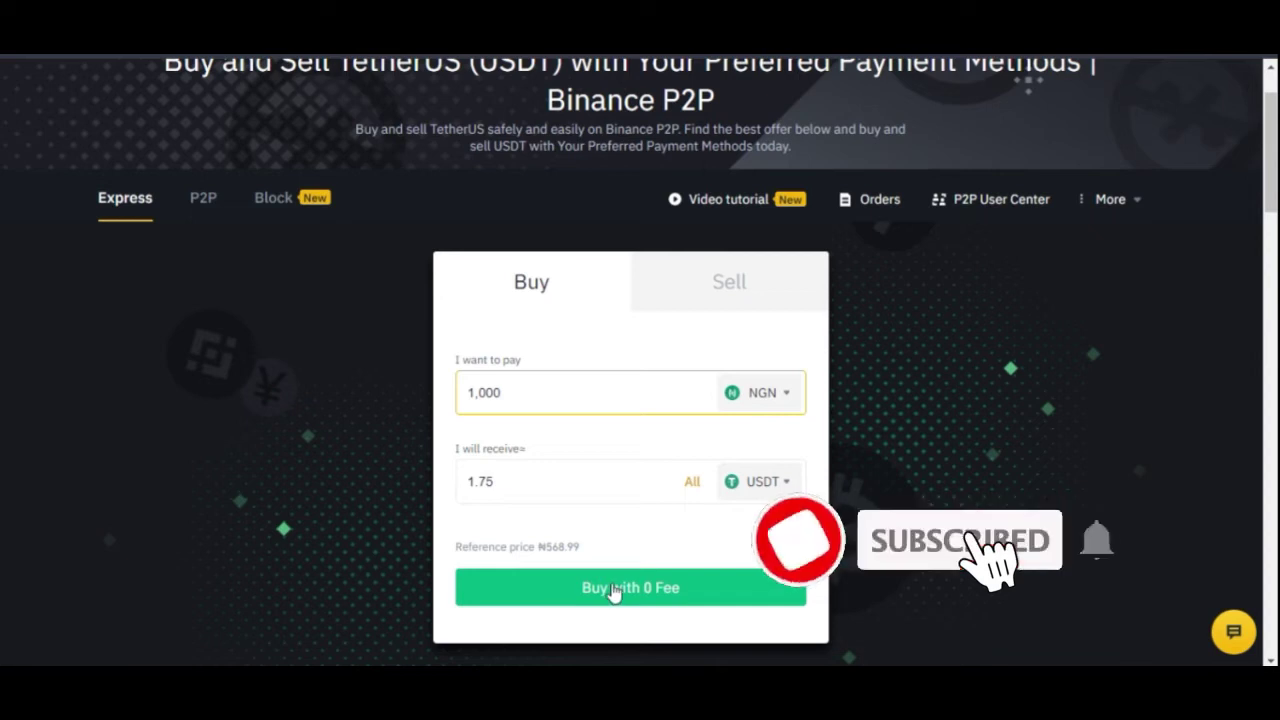
pyautogui.click(728, 298)
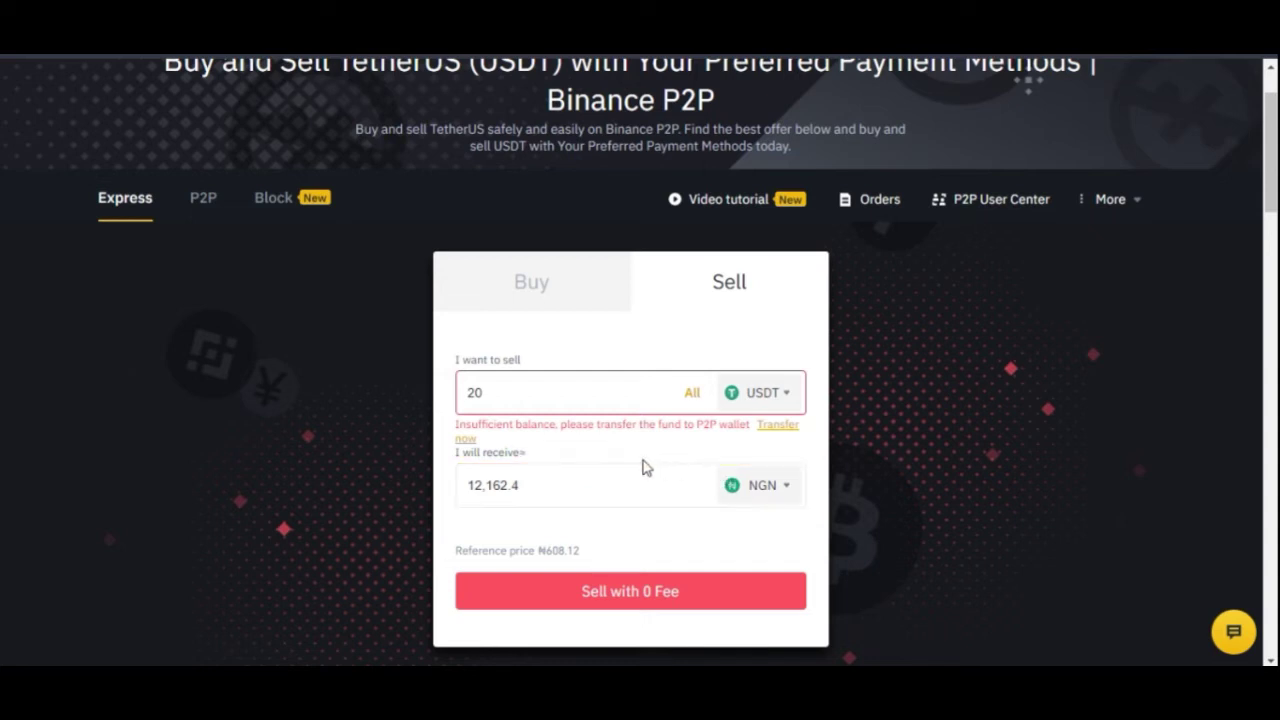
pyautogui.click(527, 300)
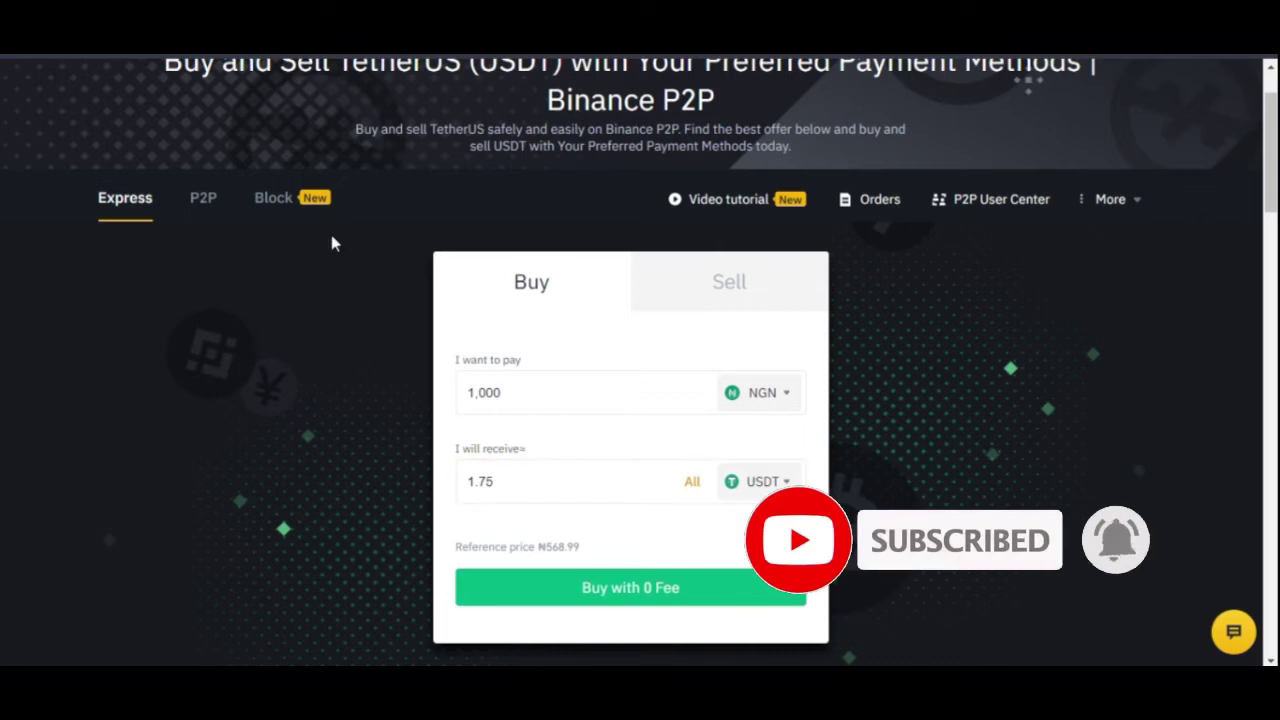
# Step: Open Block trading and show its USDT sell offers in NGN
pyautogui.click(262, 210)
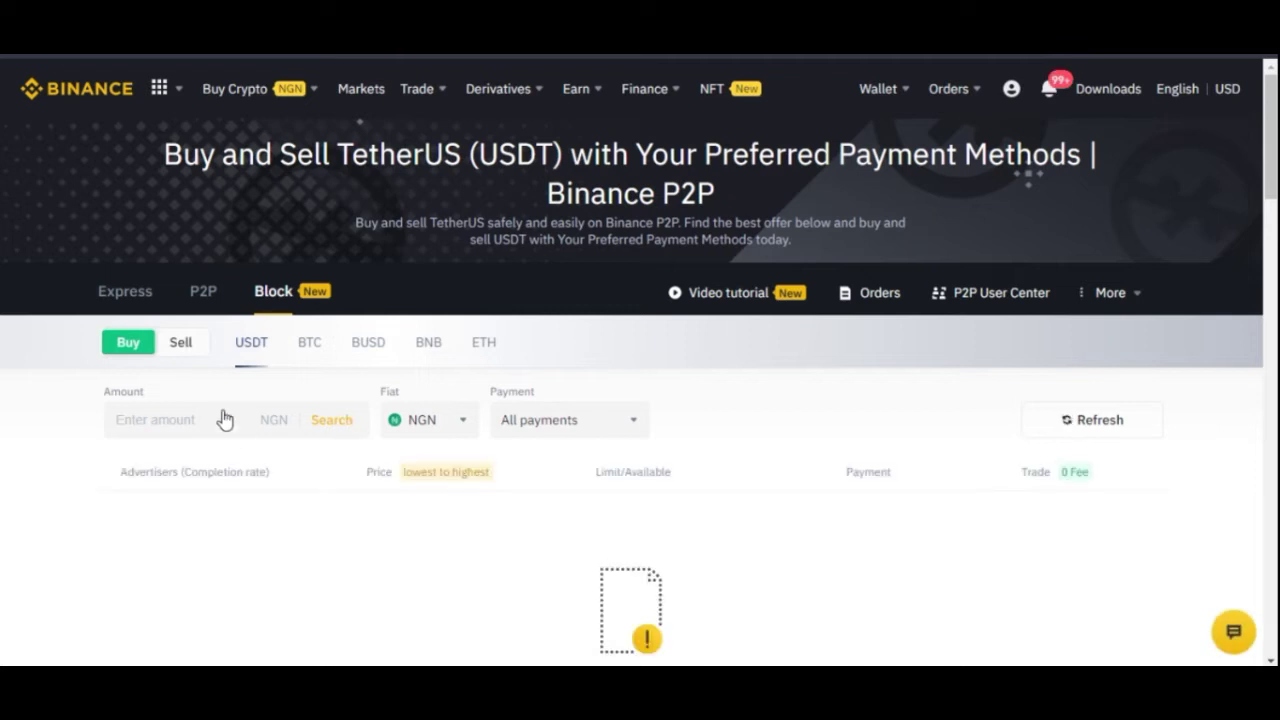
pyautogui.click(182, 346)
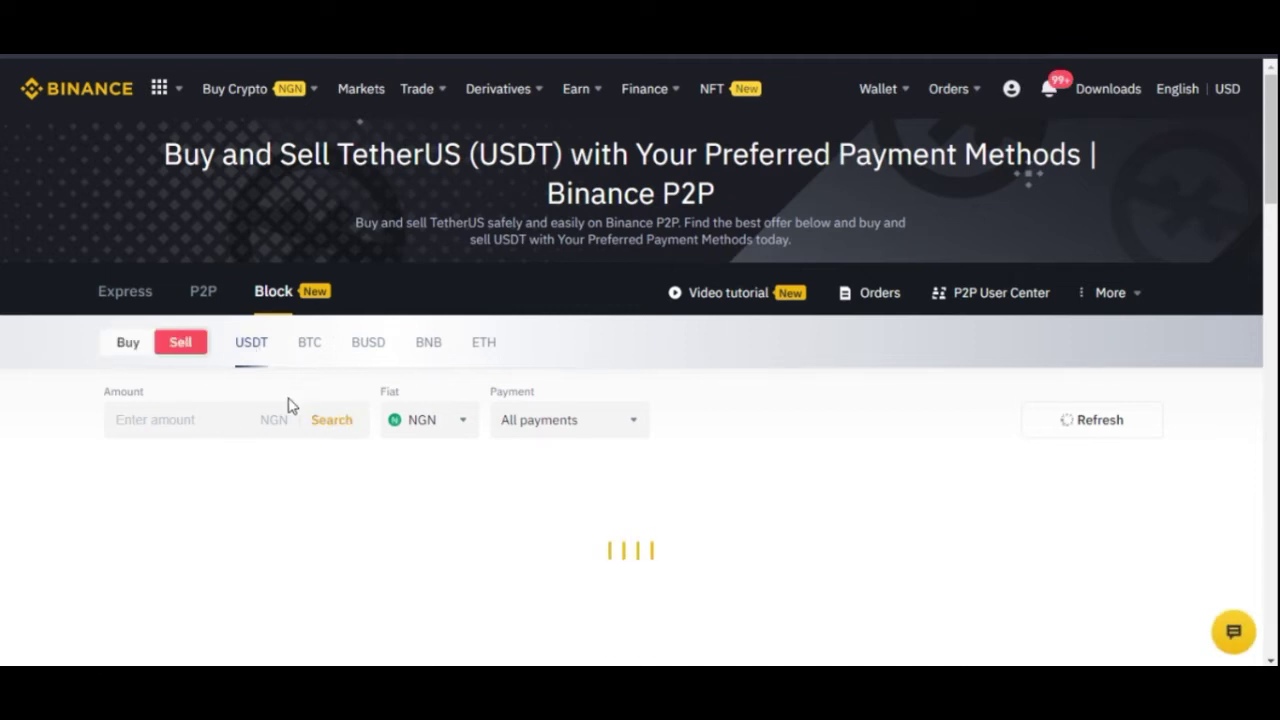
pyautogui.scroll(-2, 306, 420)
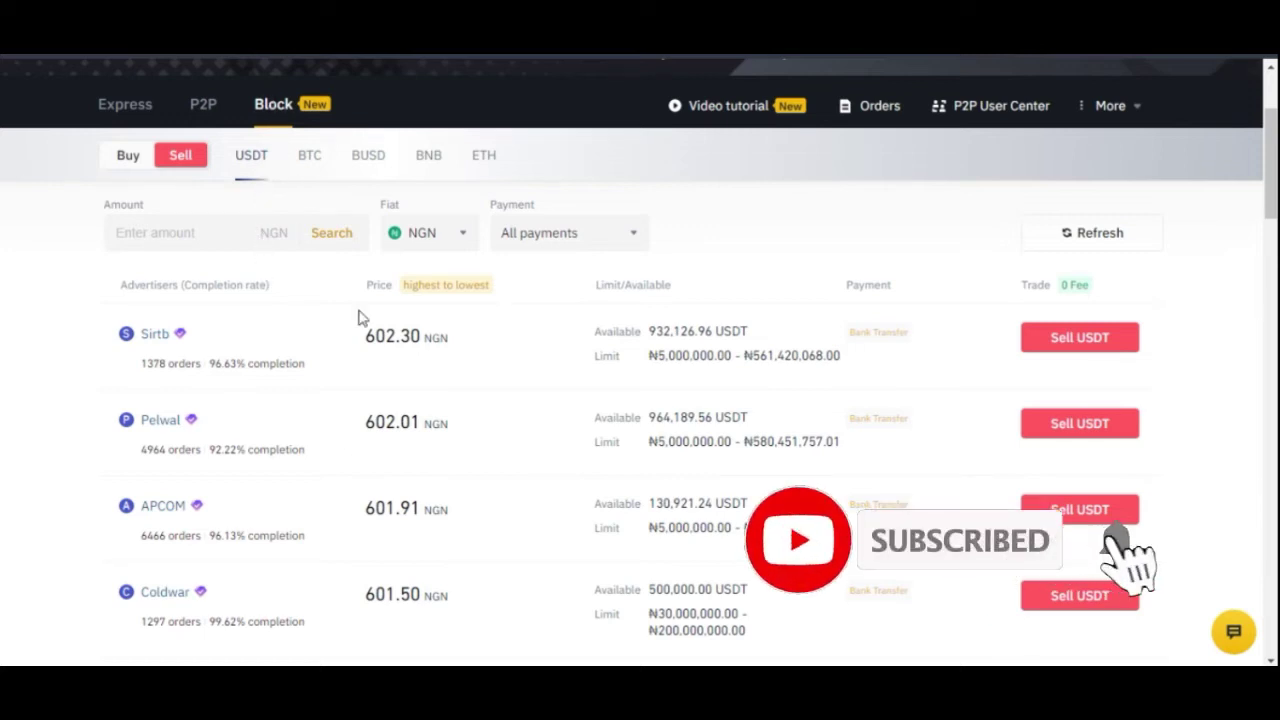
# Step: Compare the order limits of the Block USDT sell offers priced from 602.30 to 601.50 NGN
pyautogui.moveTo(655, 355); pyautogui.dragTo(800, 355)
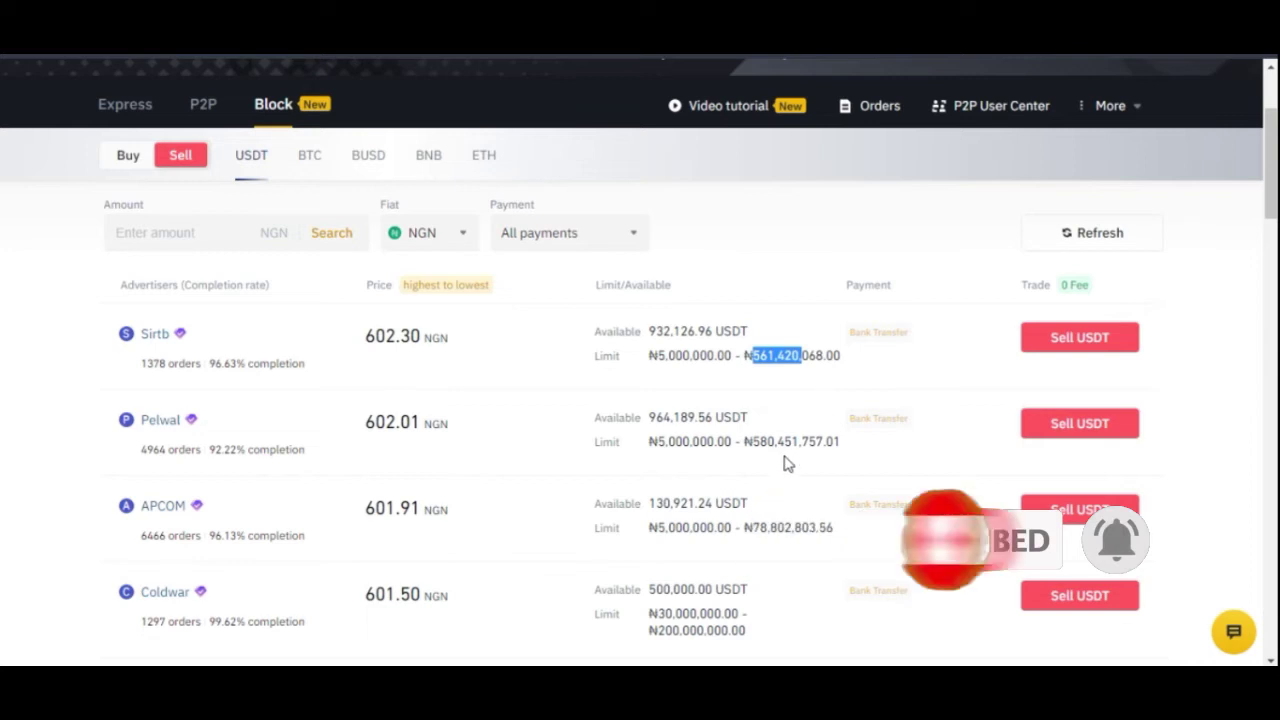
pyautogui.moveTo(653, 441); pyautogui.dragTo(808, 442)
pyautogui.scroll(-1, 800, 486)
pyautogui.click(734, 448)
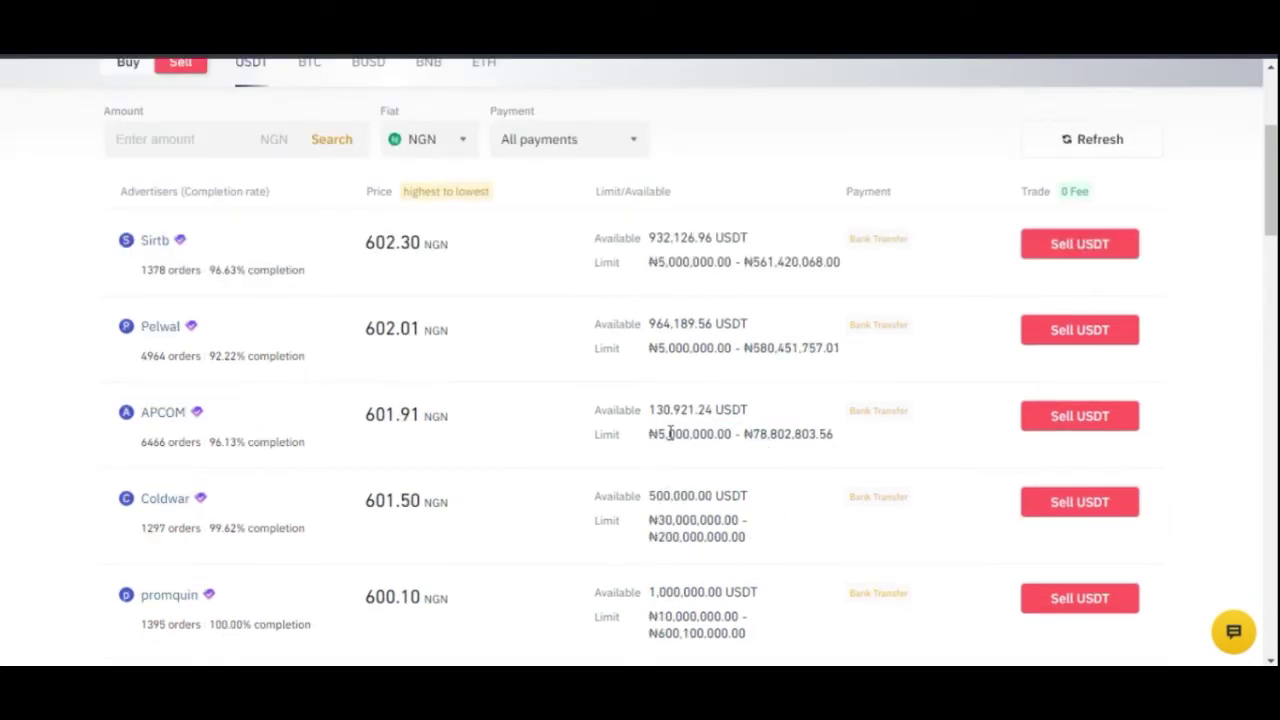
pyautogui.moveTo(672, 432); pyautogui.dragTo(812, 434)
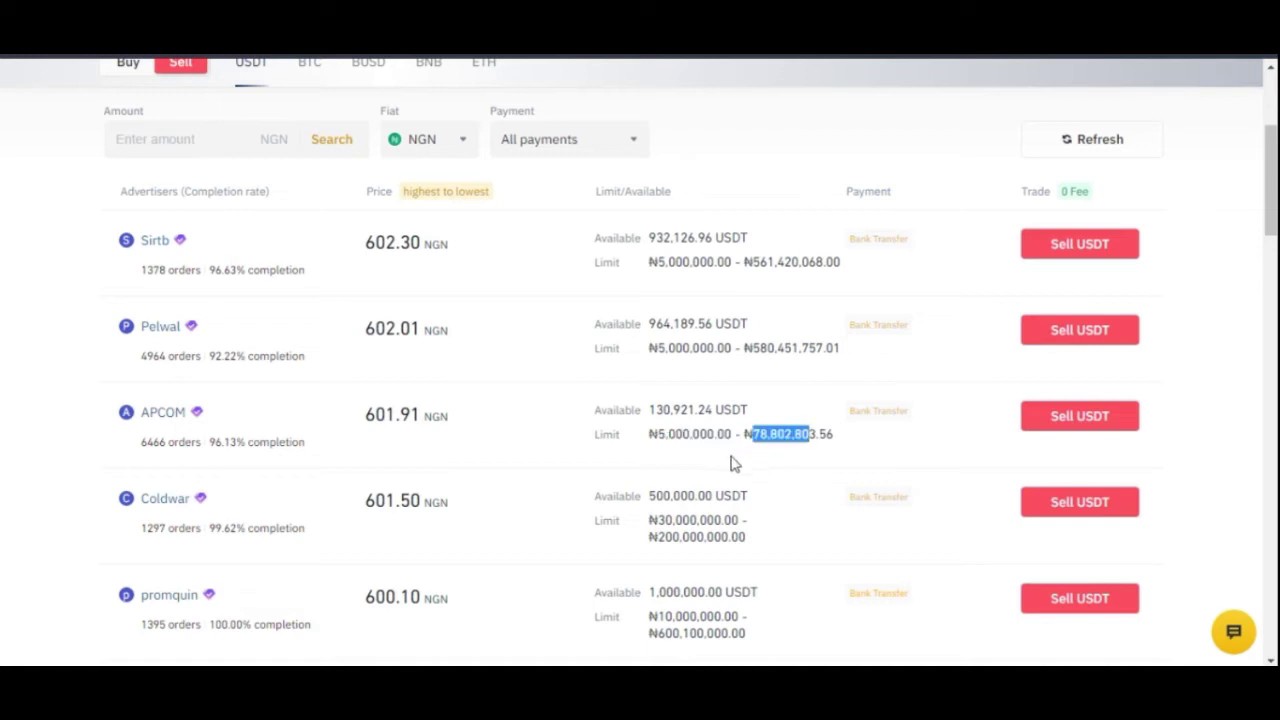
pyautogui.click(686, 490)
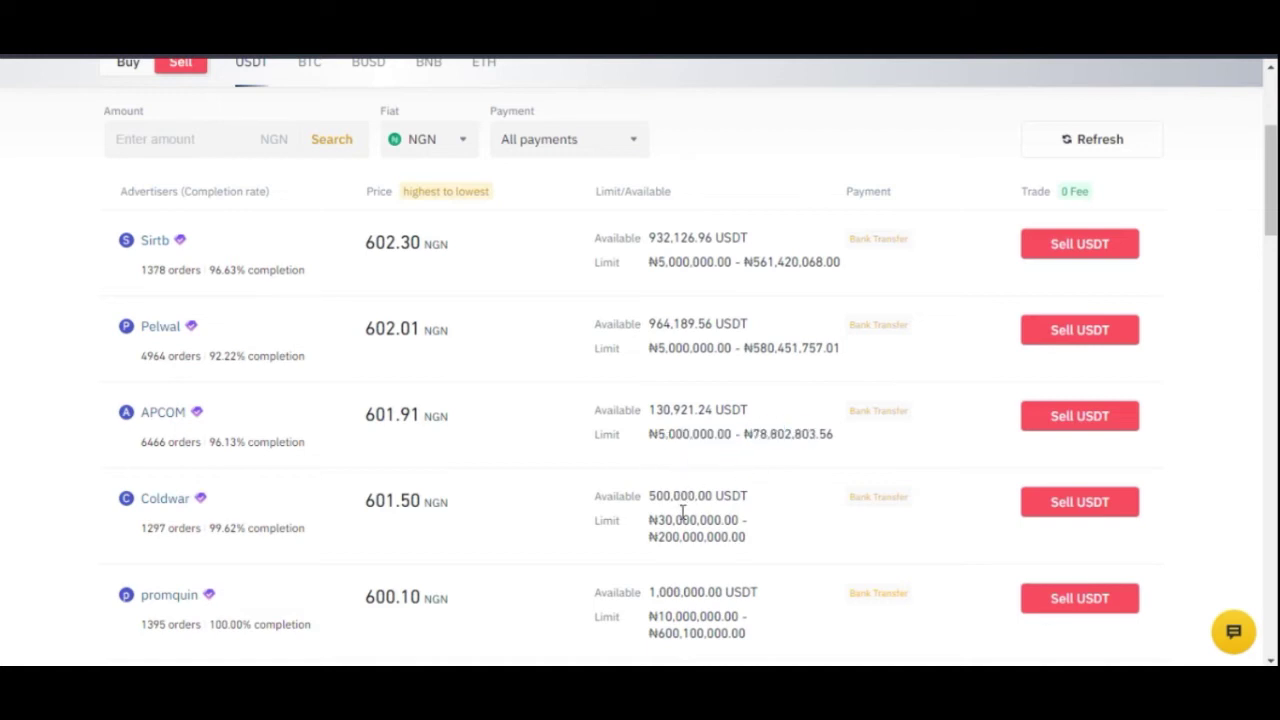
pyautogui.scroll(-1, 617, 437)
pyautogui.moveTo(669, 441); pyautogui.dragTo(705, 433)
pyautogui.click(690, 460)
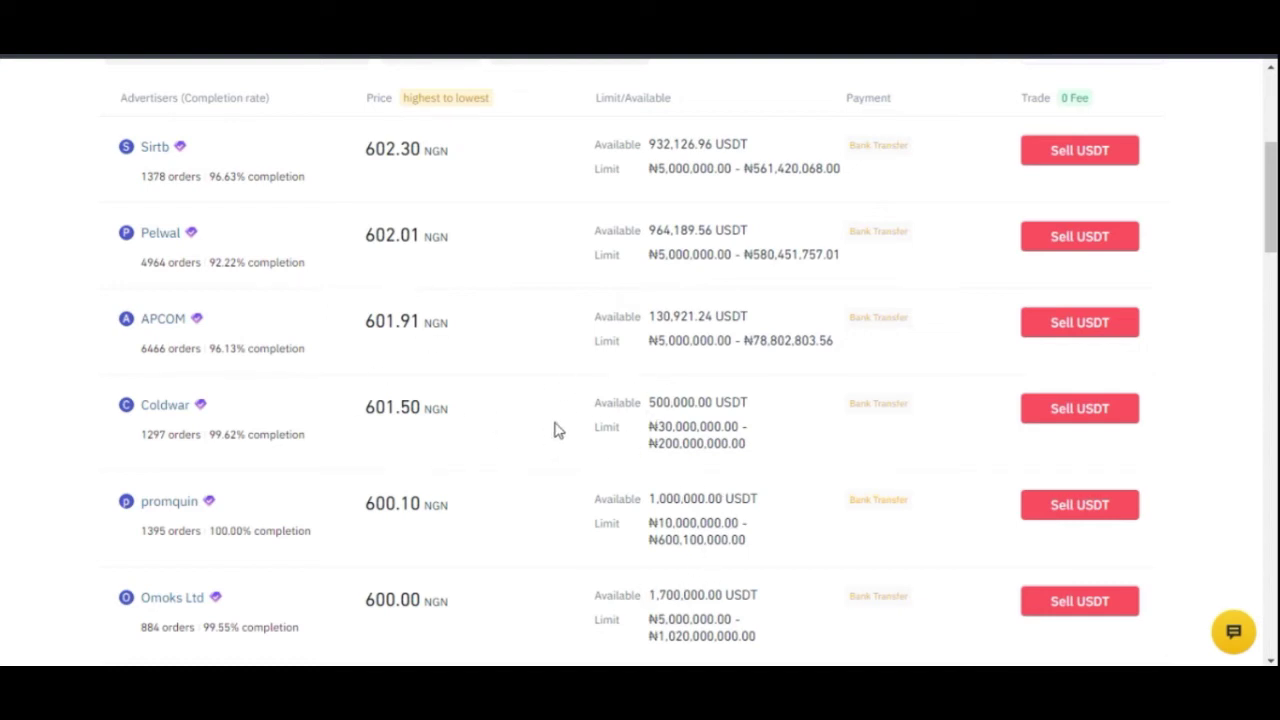
pyautogui.scroll(-1, 530, 428)
# Step: Check the merchant badge on the 602.30 NGN Block offer and look through the advertisers' order counts and completion rates
pyautogui.scroll(3, 449, 423)
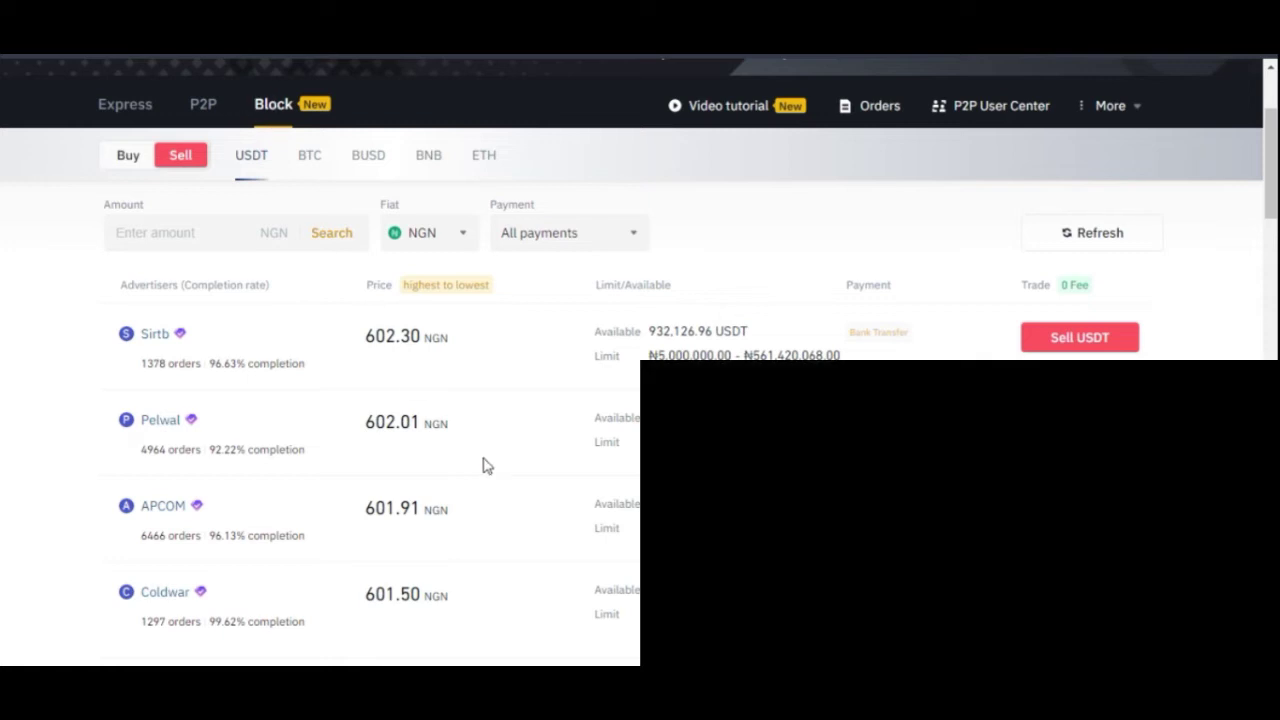
pyautogui.scroll(2, 448, 390)
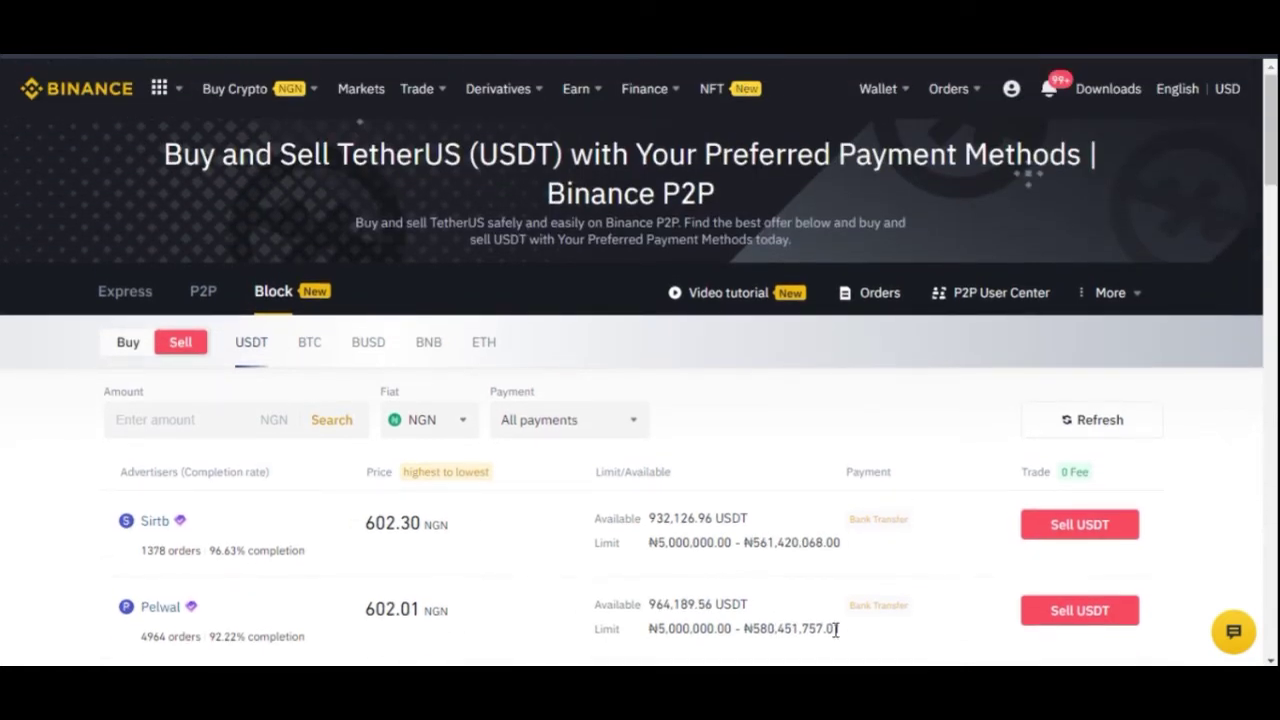
pyautogui.scroll(-2, 609, 486)
pyautogui.moveTo(180, 336)
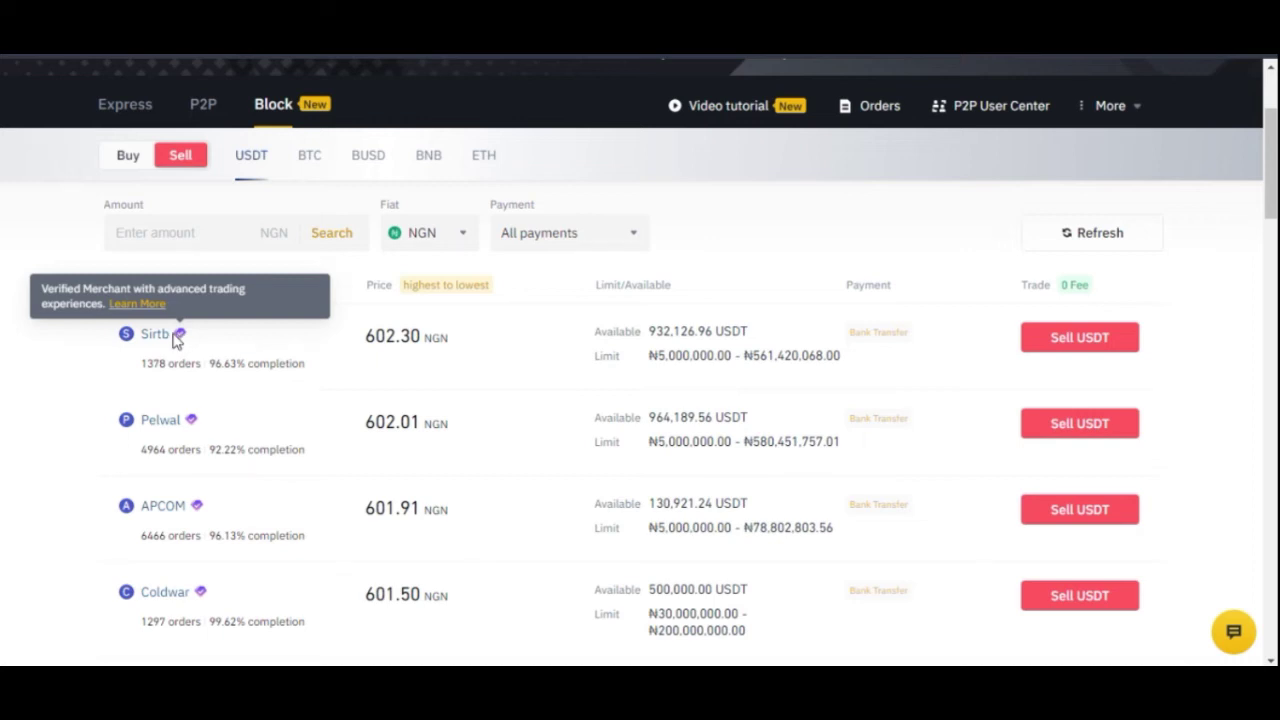
pyautogui.scroll(-1, 277, 423)
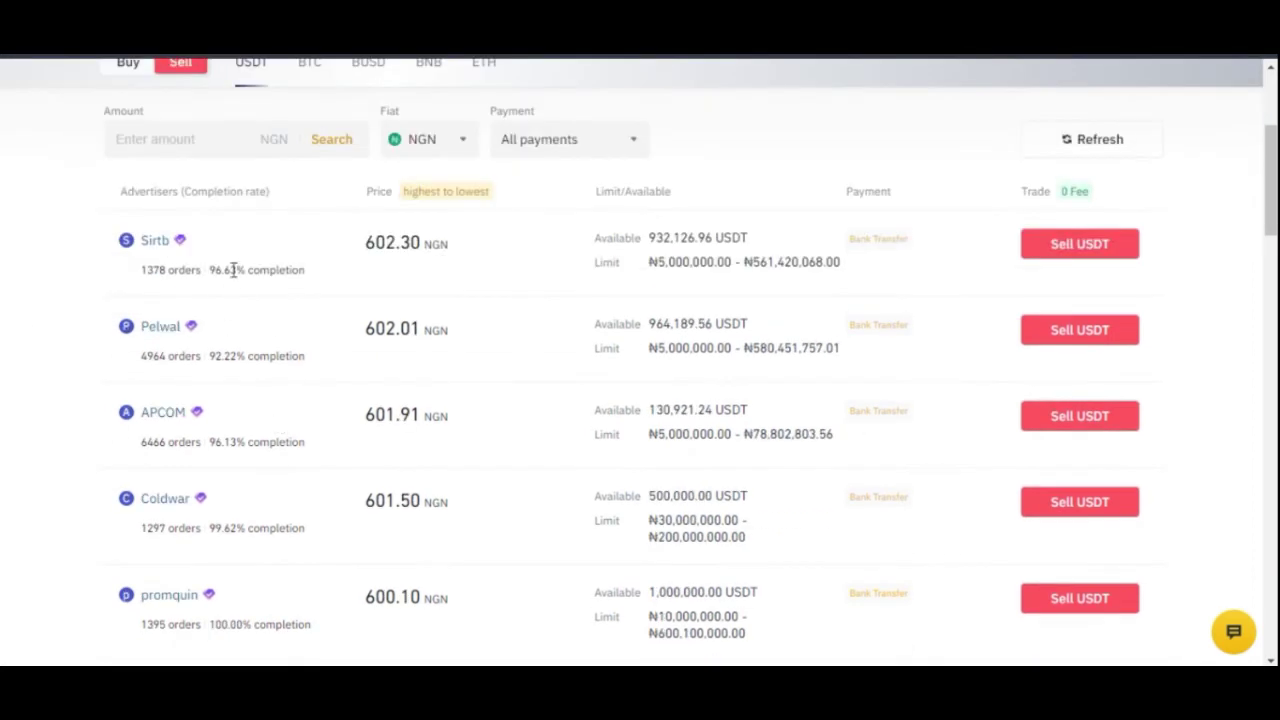
pyautogui.scroll(-2, 210, 495)
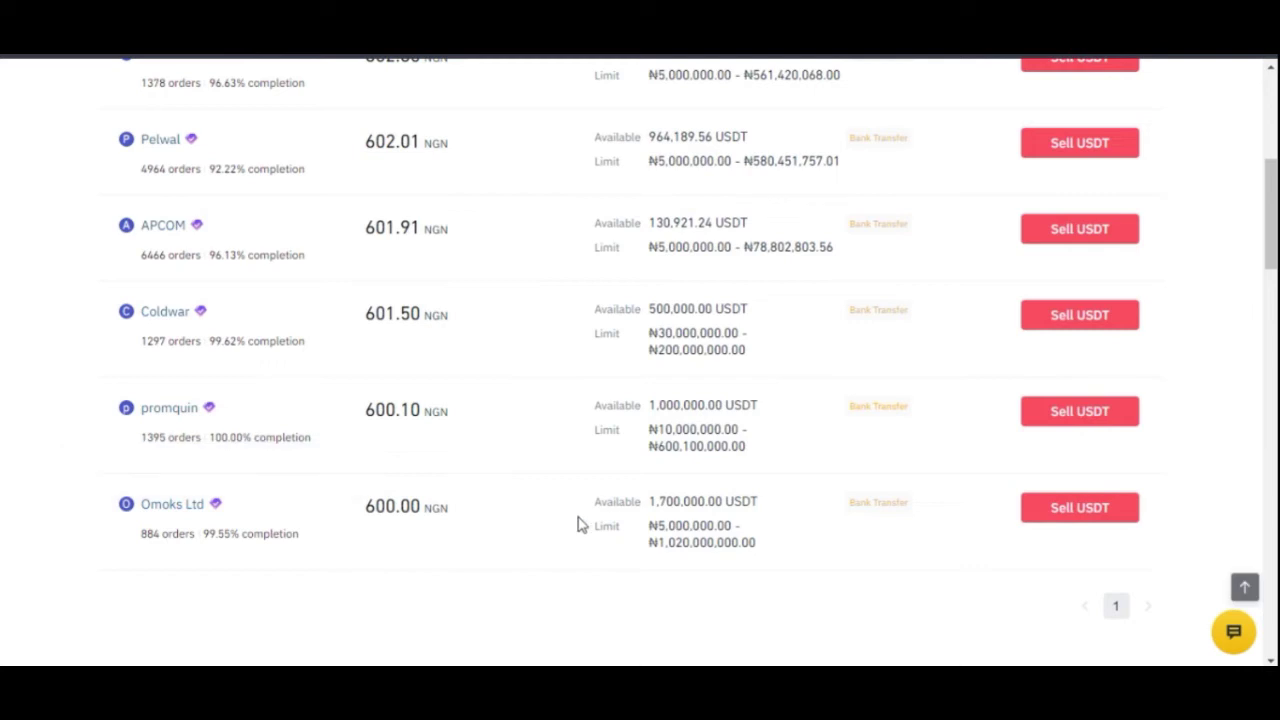
# Step: Leave the Block USDT sell offers and open the account's P2P payment methods page
pyautogui.scroll(2, 645, 535)
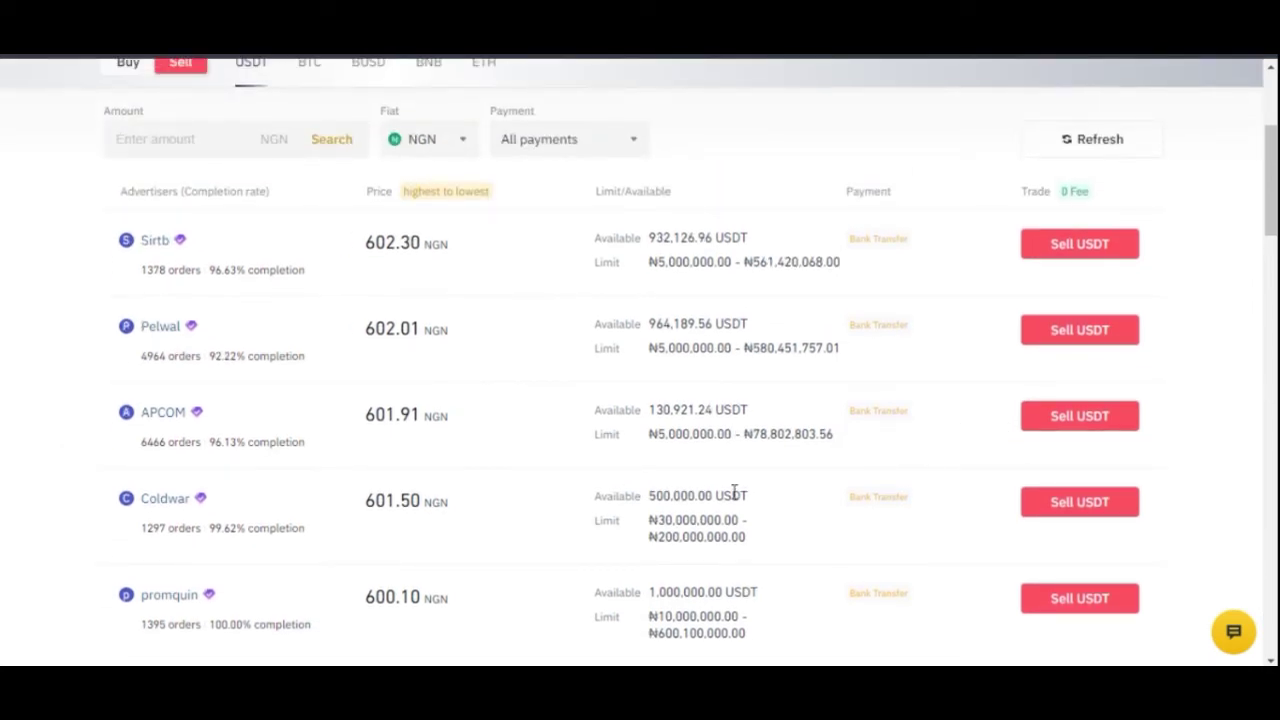
pyautogui.scroll(1, 635, 483)
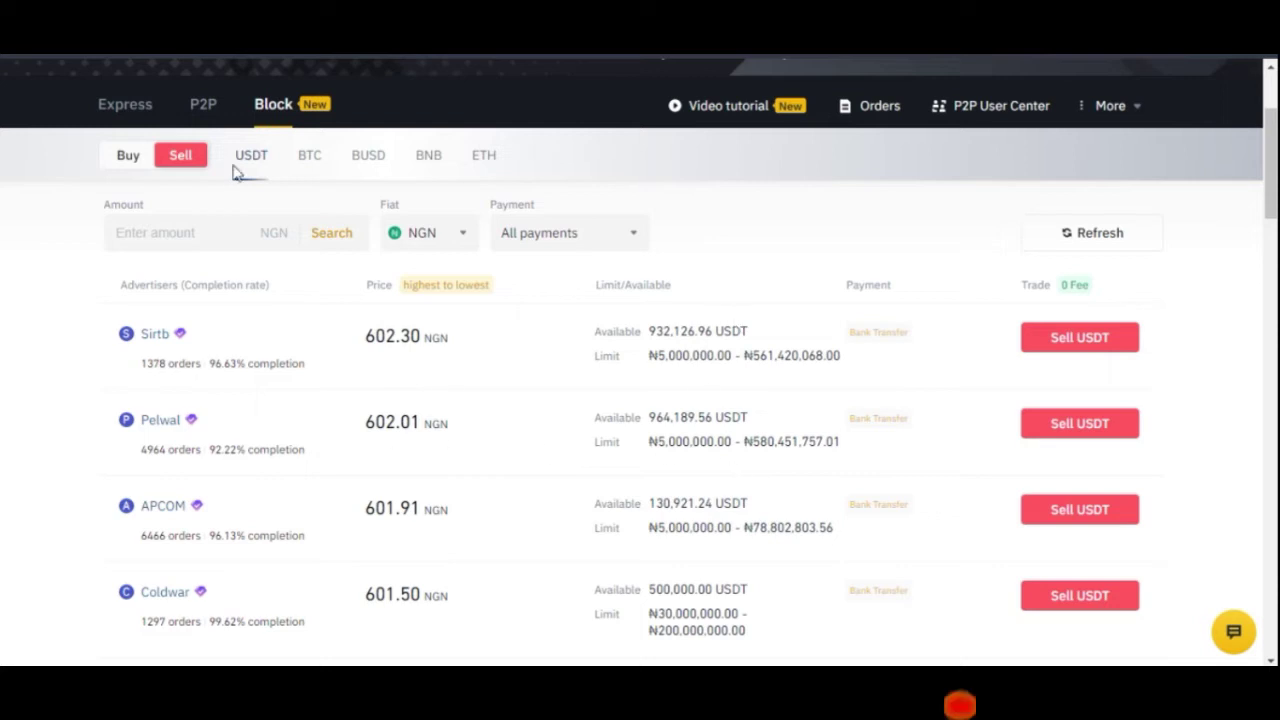
pyautogui.scroll(1, 99, 316)
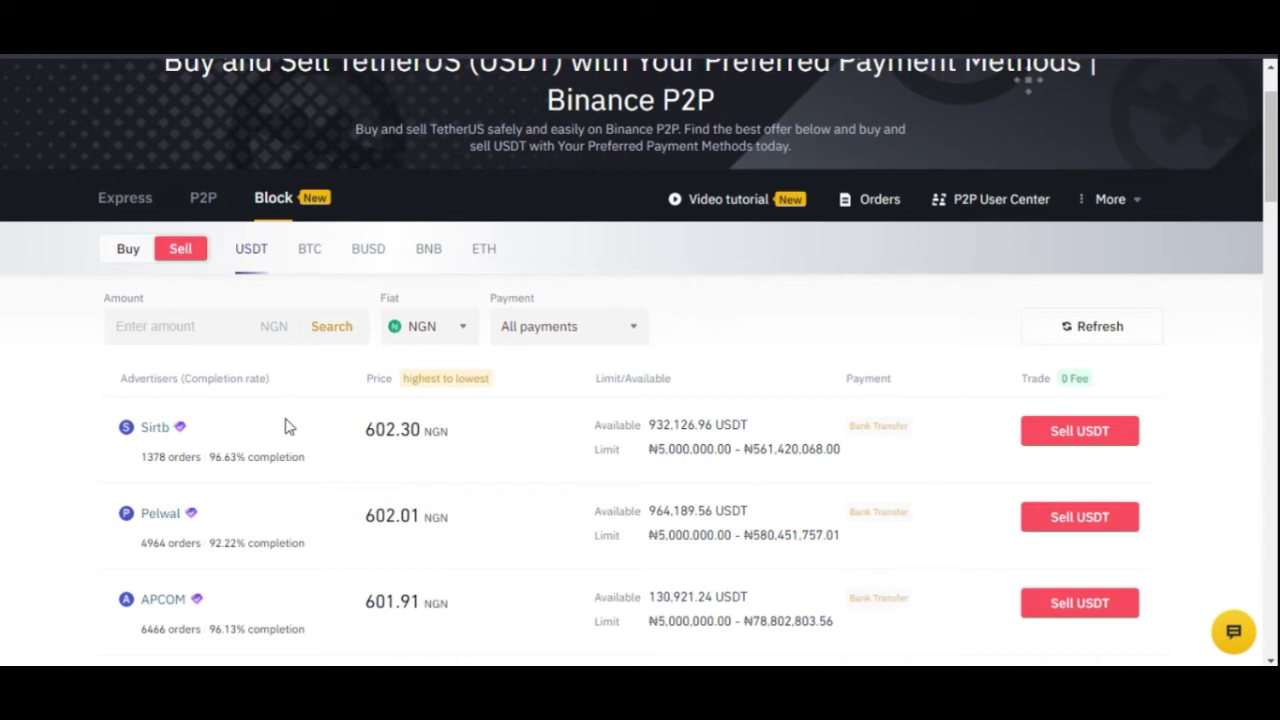
pyautogui.moveTo(1105, 200)
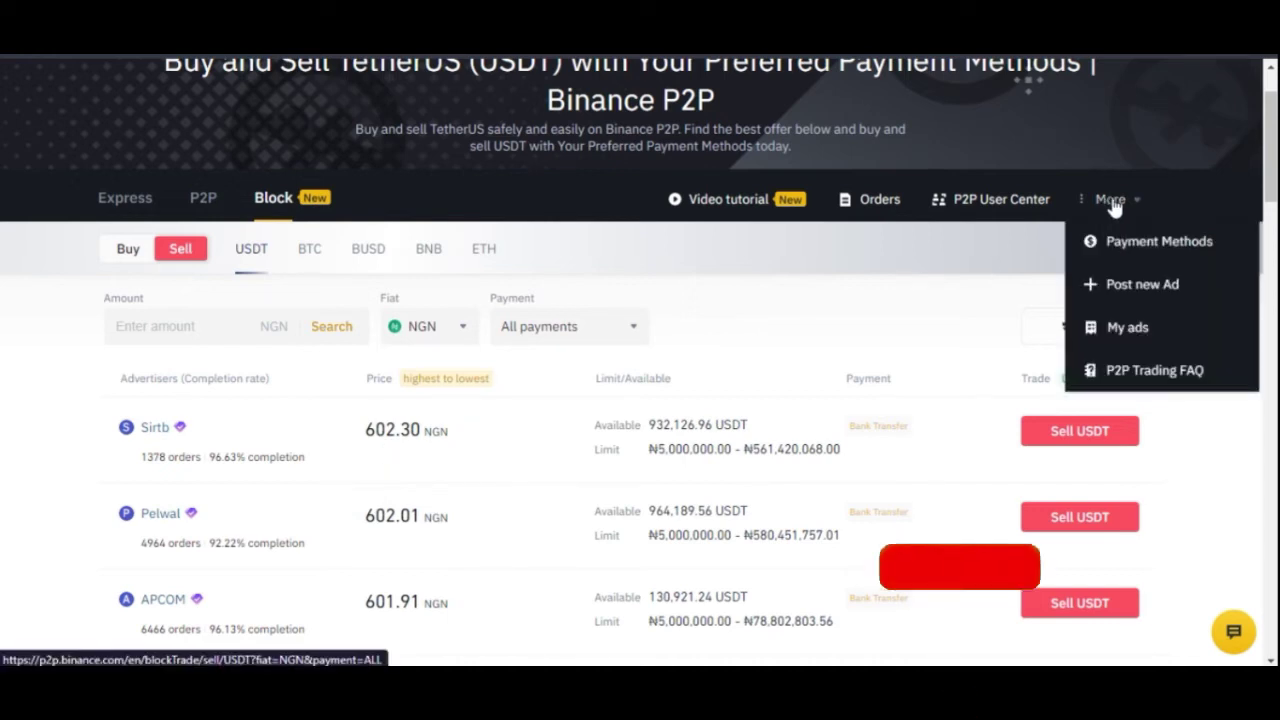
pyautogui.click(1141, 252)
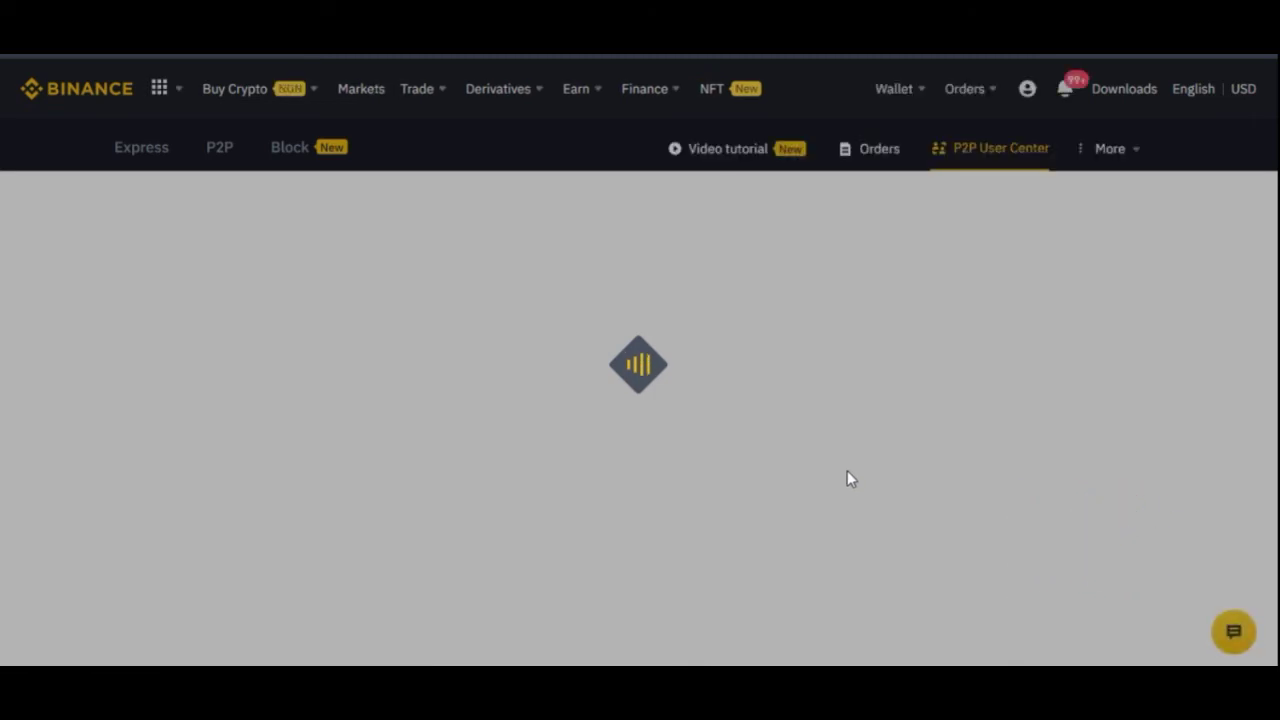
# Step: Look through the saved P2P payment method, the trading statistics and the feedback in the user center
pyautogui.scroll(-10, 849, 477)
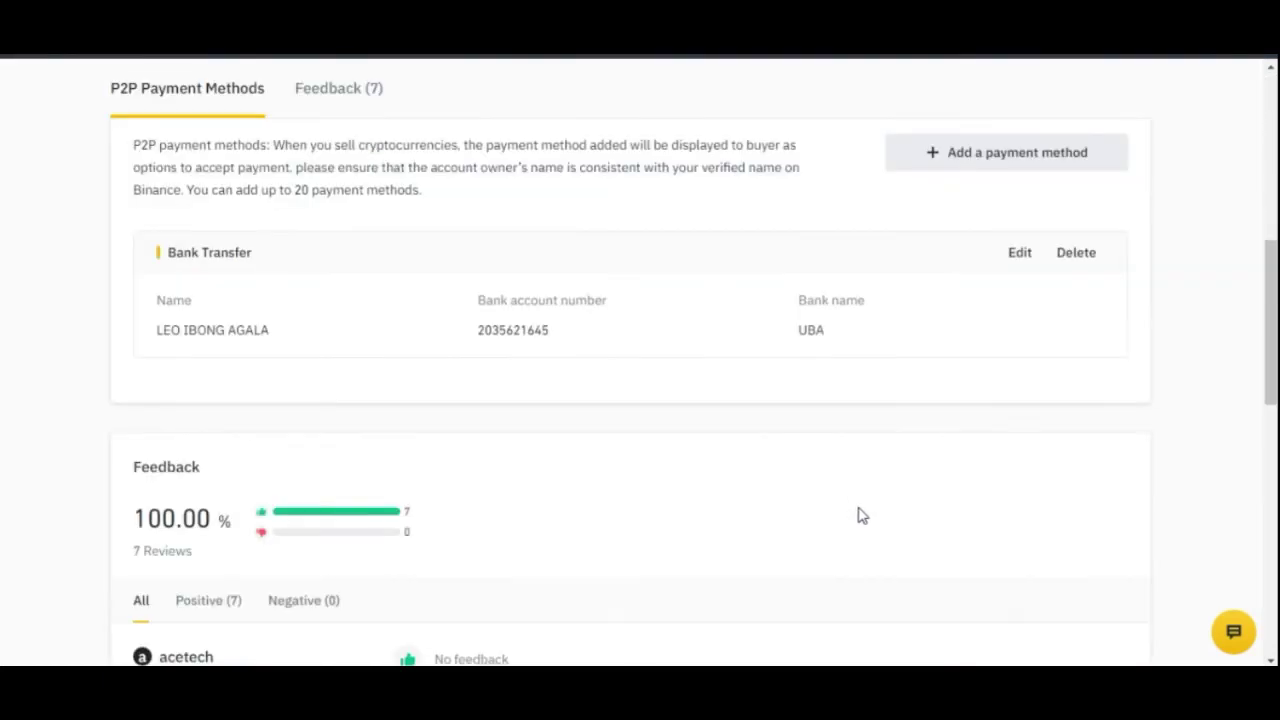
pyautogui.scroll(-5, 794, 500)
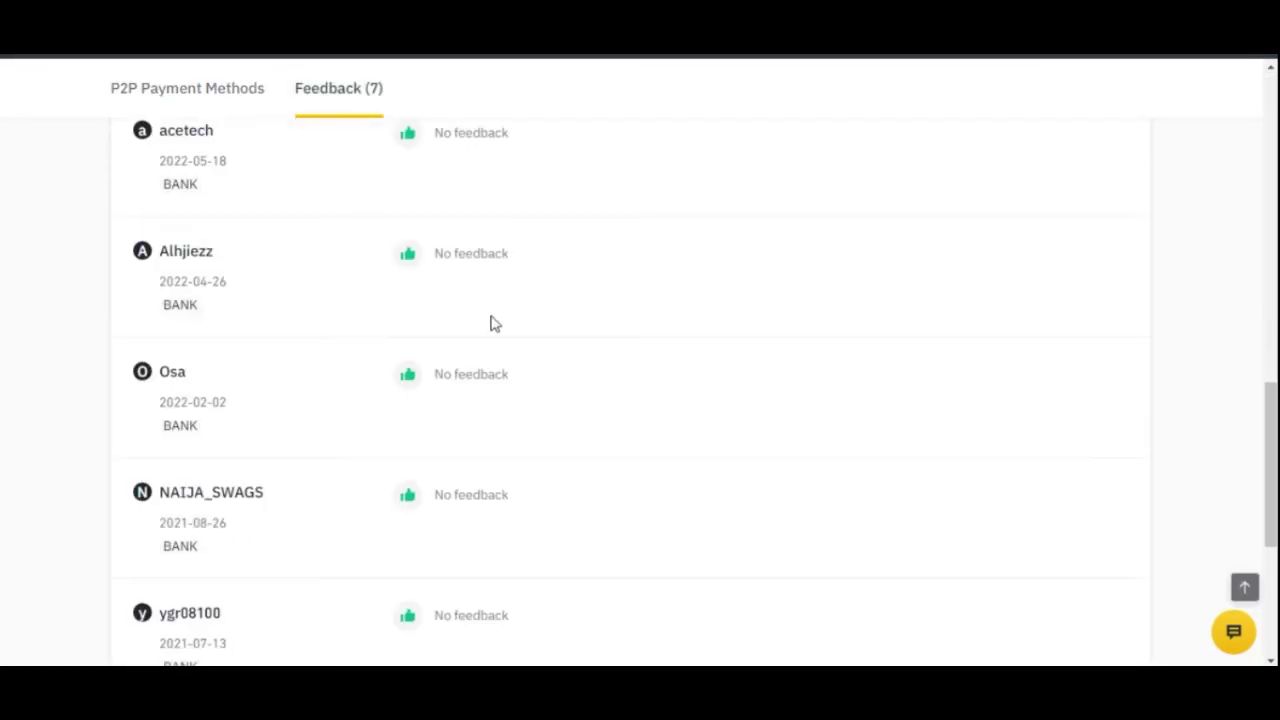
pyautogui.scroll(10, 478, 320)
pyautogui.scroll(-3, 443, 343)
pyautogui.scroll(1, 394, 363)
pyautogui.scroll(2, 517, 343)
pyautogui.scroll(-3, 1023, 320)
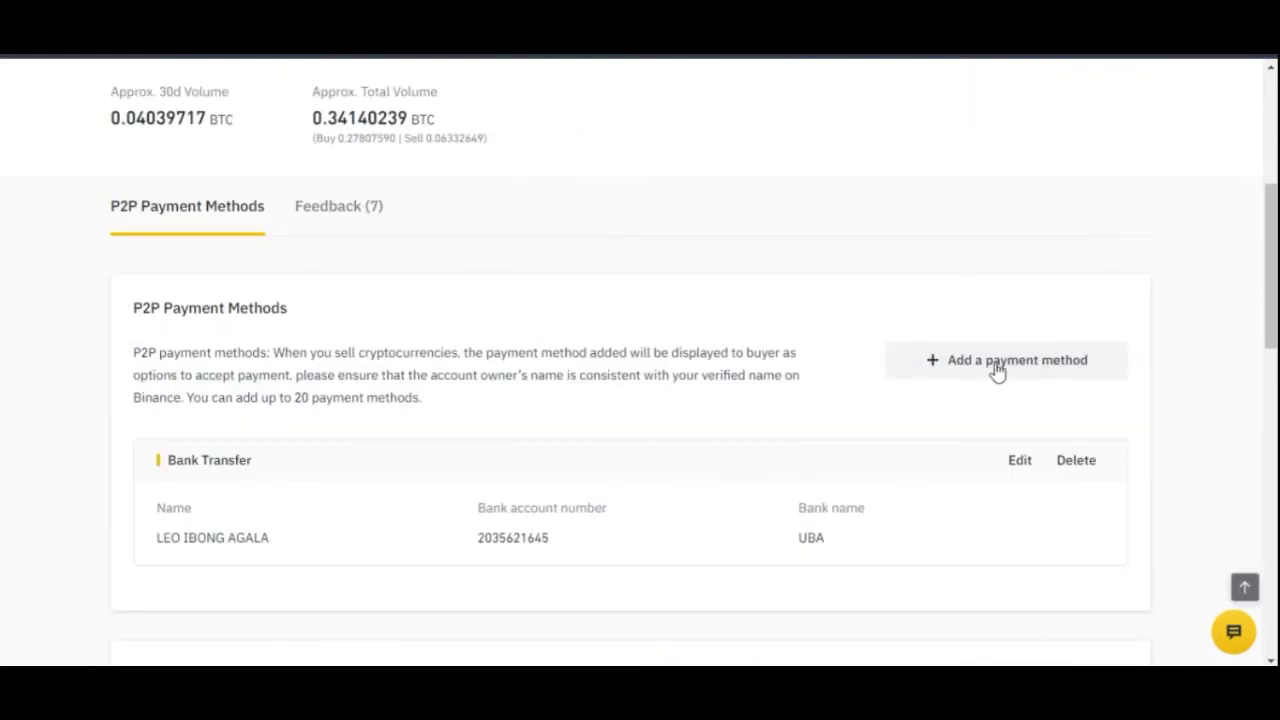
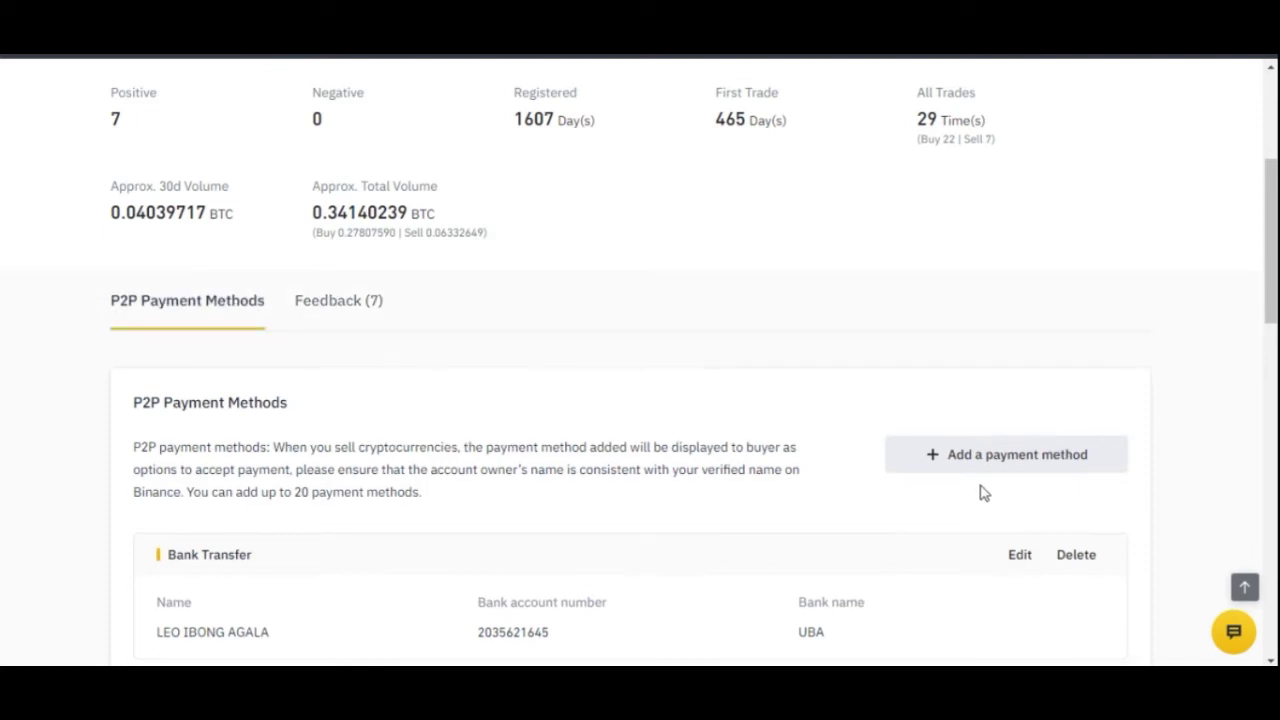
# Step: Start adding a payment method and browse the full list of available payment methods
pyautogui.click(985, 467)
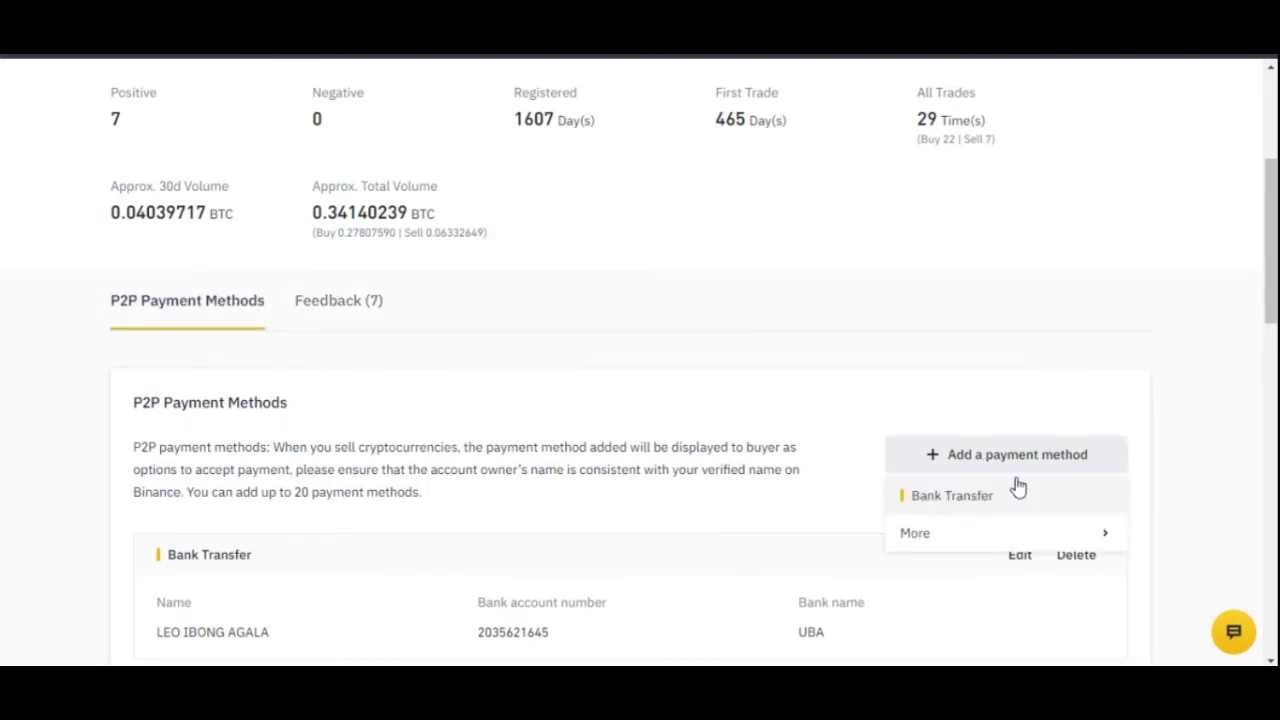
pyautogui.click(928, 537)
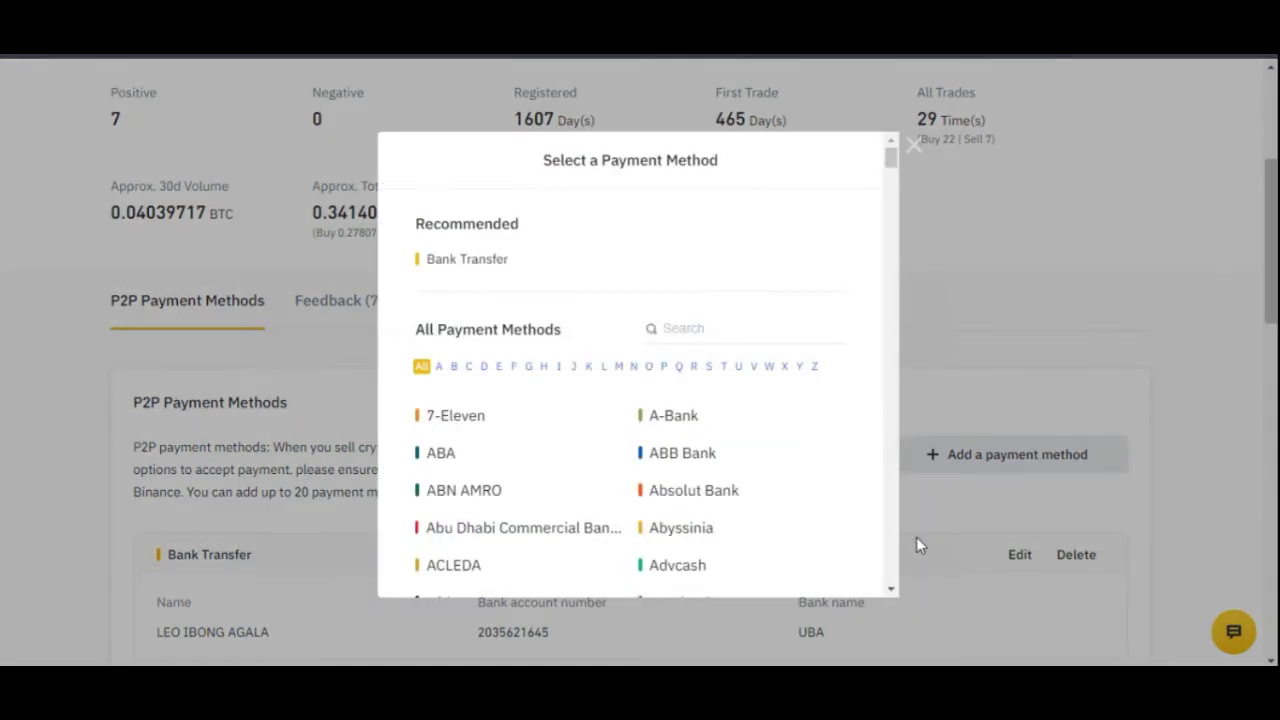
pyautogui.scroll(-10, 615, 410)
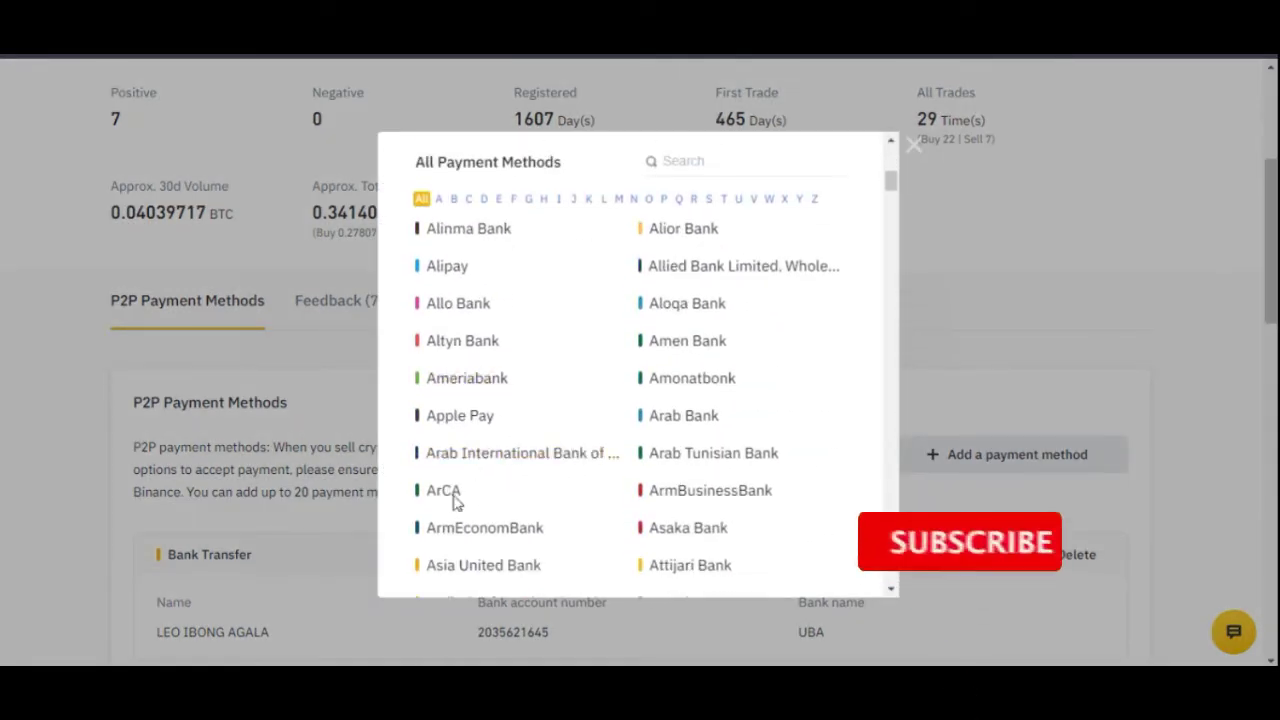
pyautogui.scroll(-15, 505, 476)
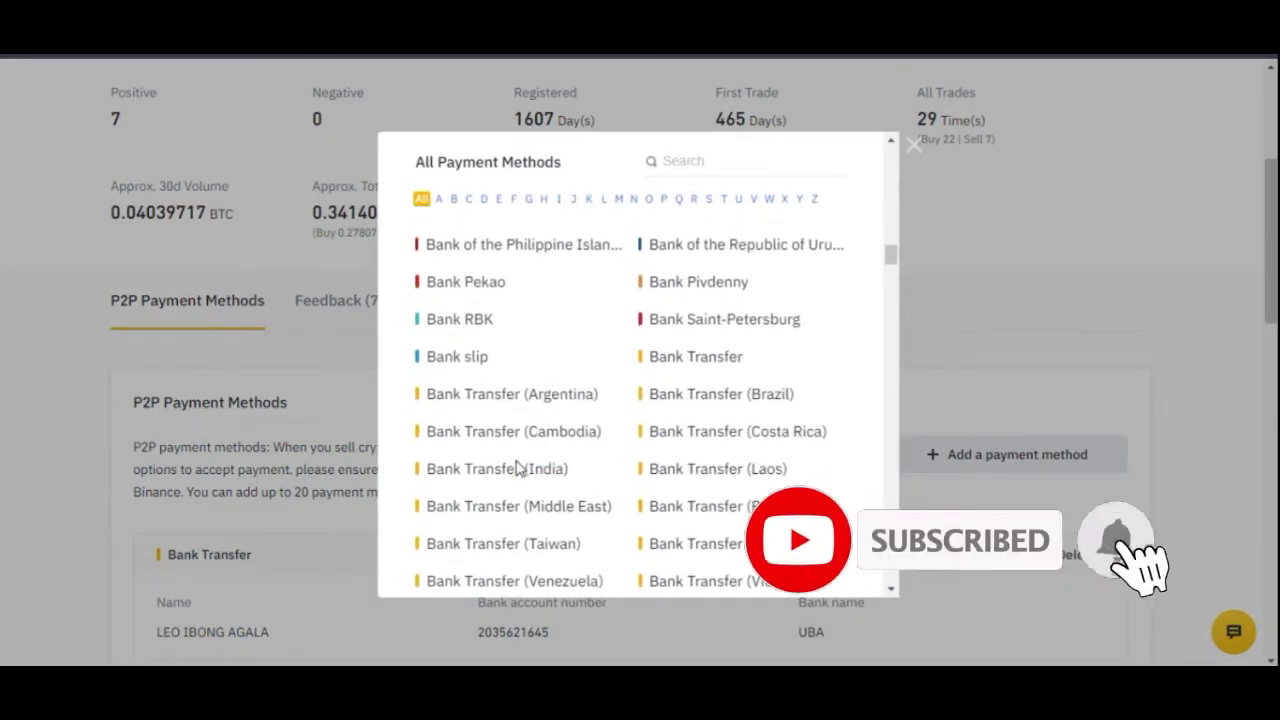
pyautogui.scroll(20, 513, 468)
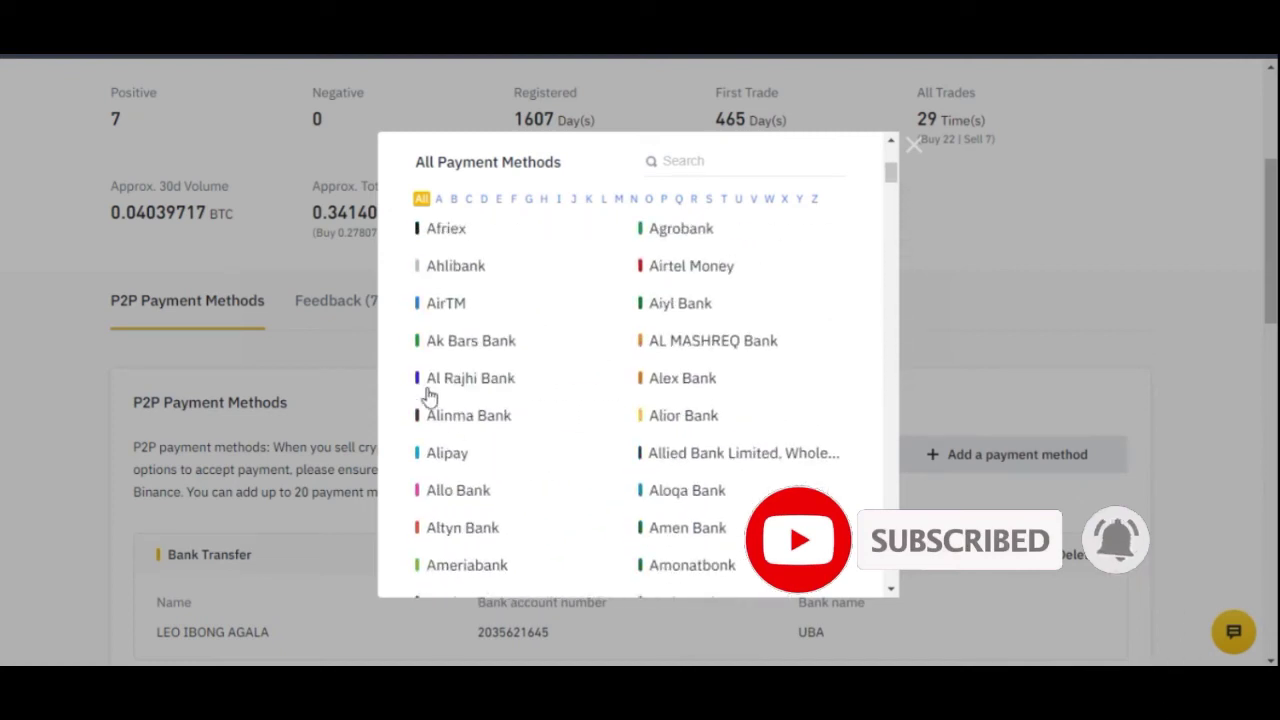
pyautogui.scroll(5, 490, 396)
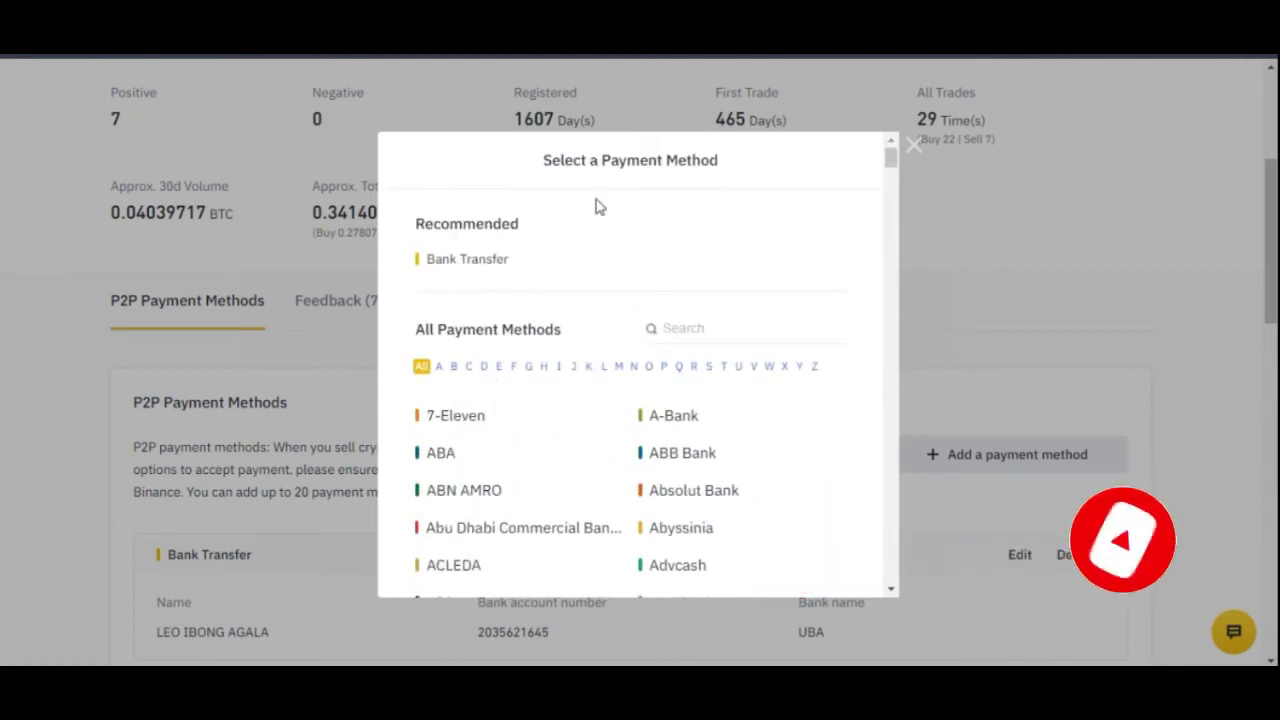
# Step: Choose the recommended Bank Transfer method and review the account name, bank detail fields, warning and tips in its form
pyautogui.click(453, 263)
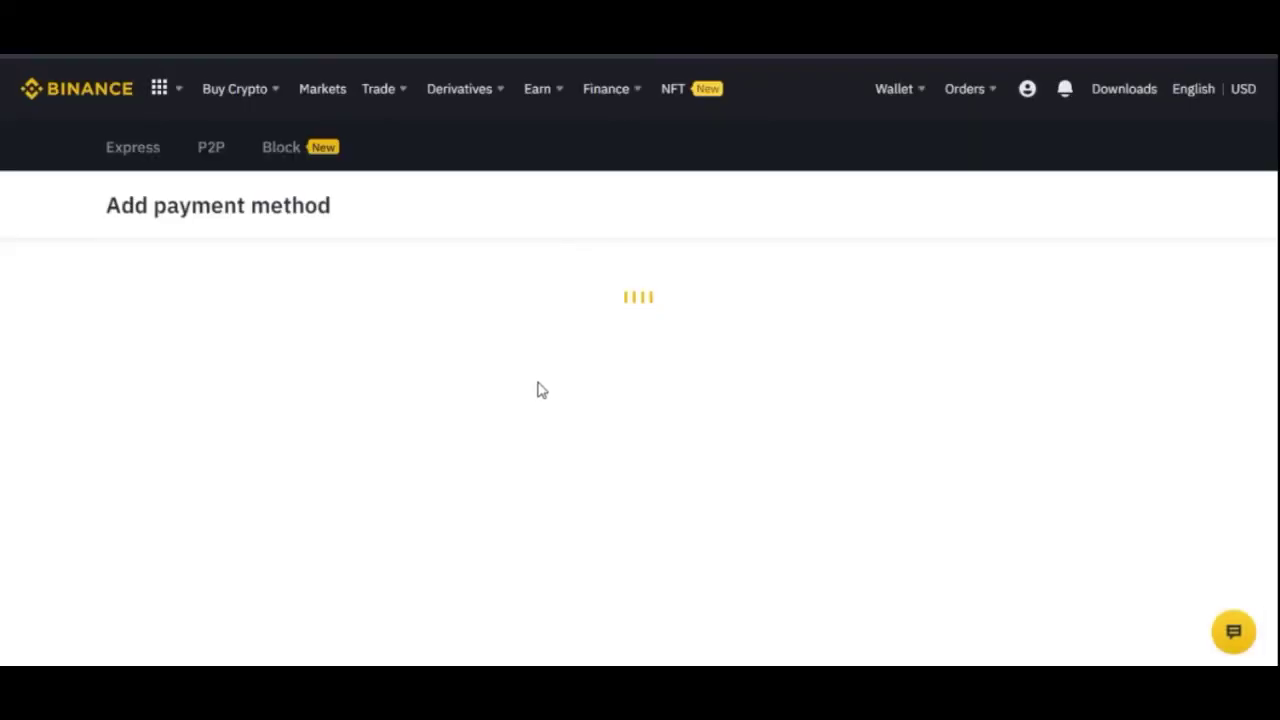
pyautogui.scroll(-1, 437, 417)
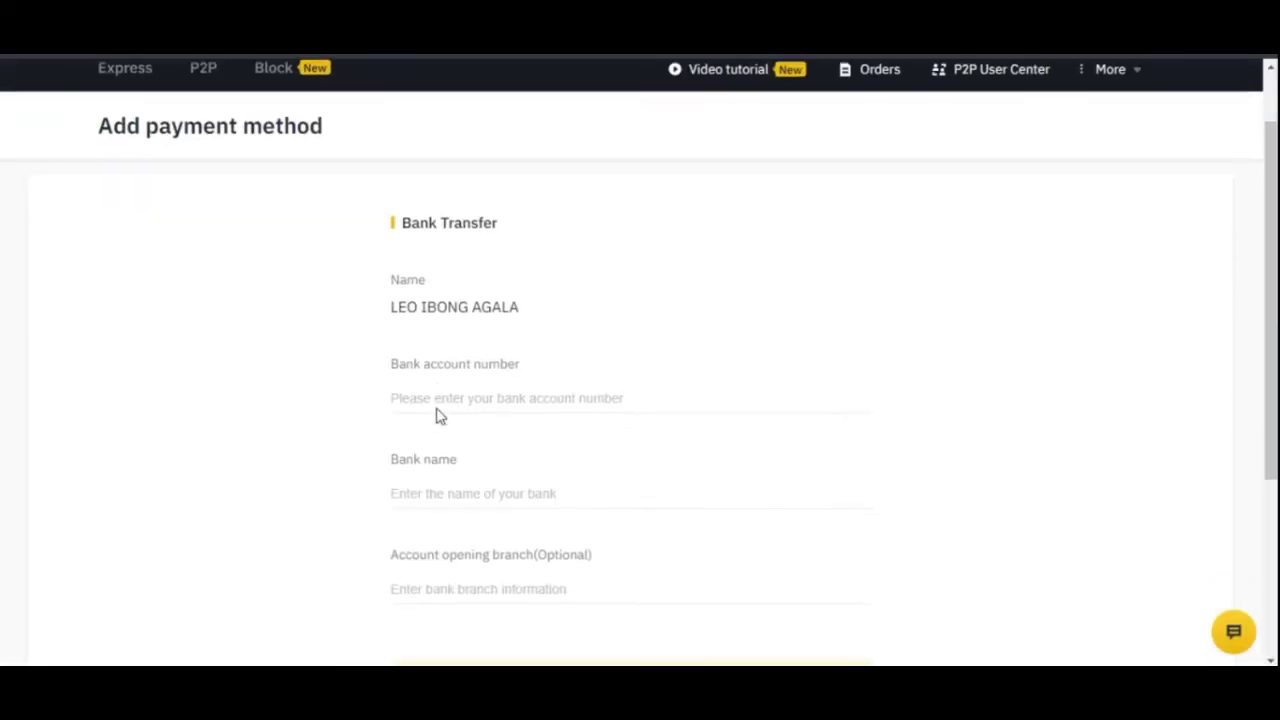
pyautogui.moveTo(516, 291); pyautogui.dragTo(365, 307)
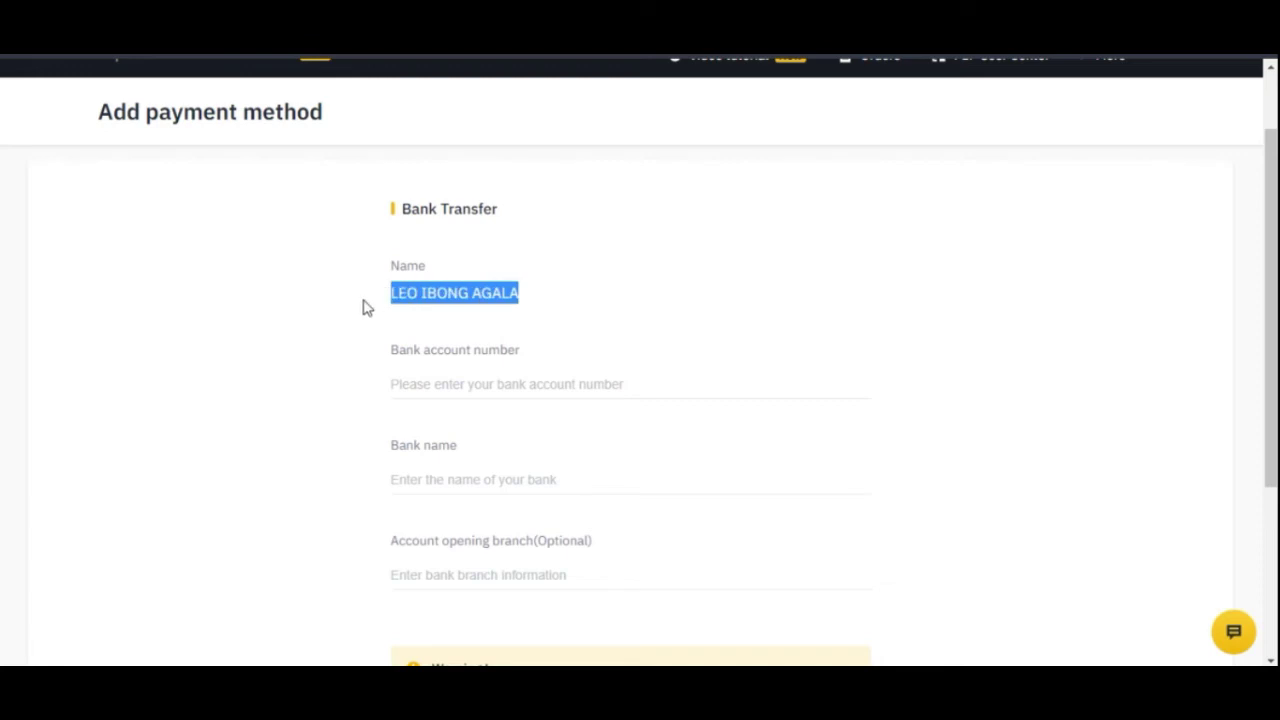
pyautogui.click(252, 351)
pyautogui.scroll(-2, 453, 428)
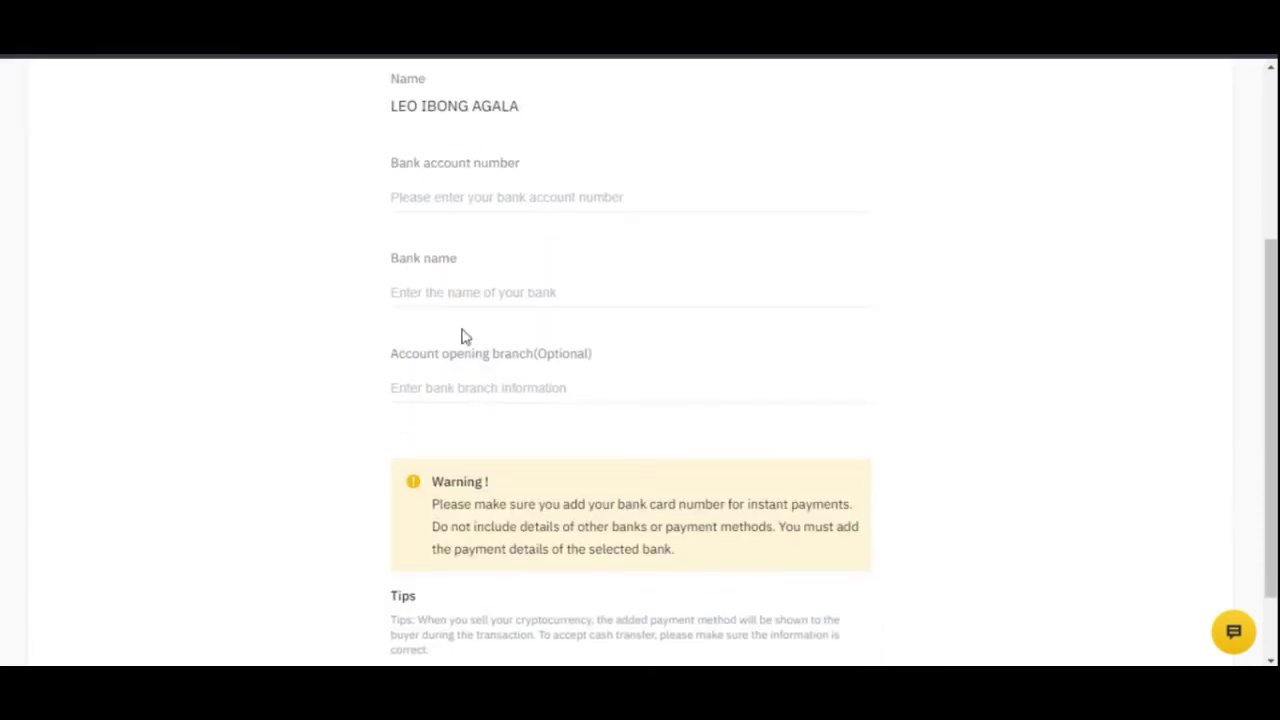
pyautogui.scroll(1, 536, 226)
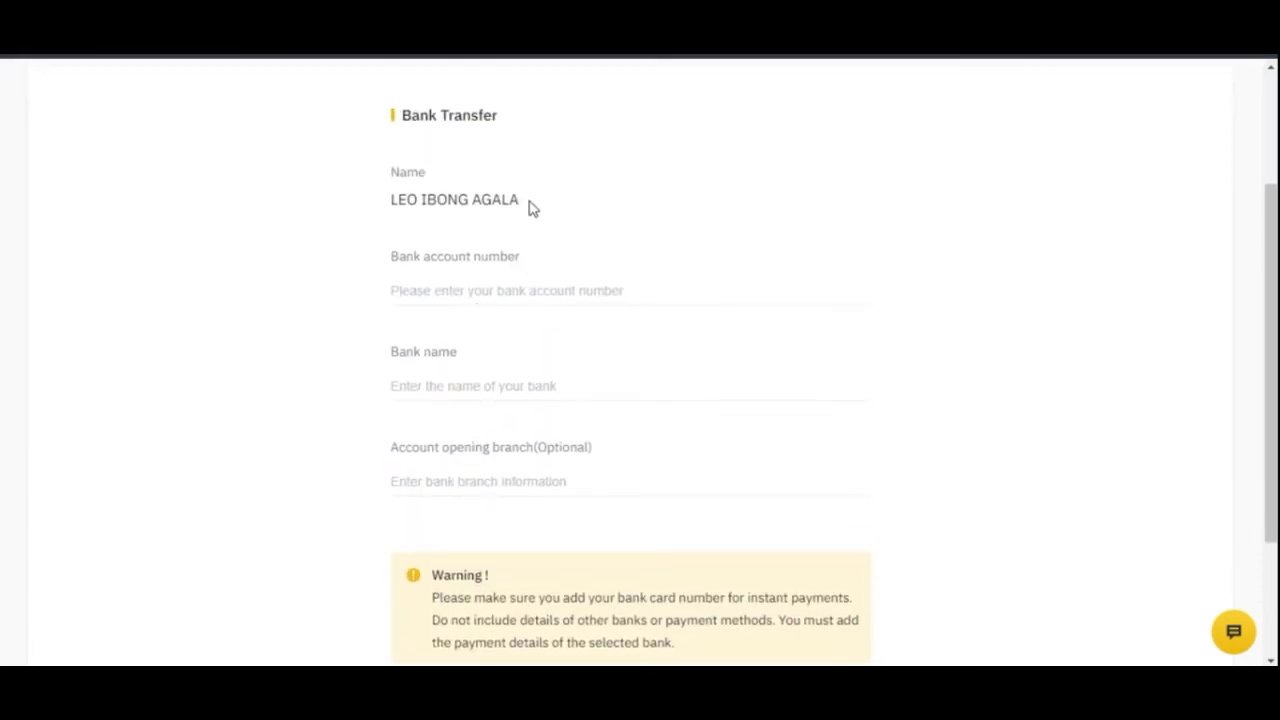
pyautogui.moveTo(528, 203); pyautogui.dragTo(376, 199)
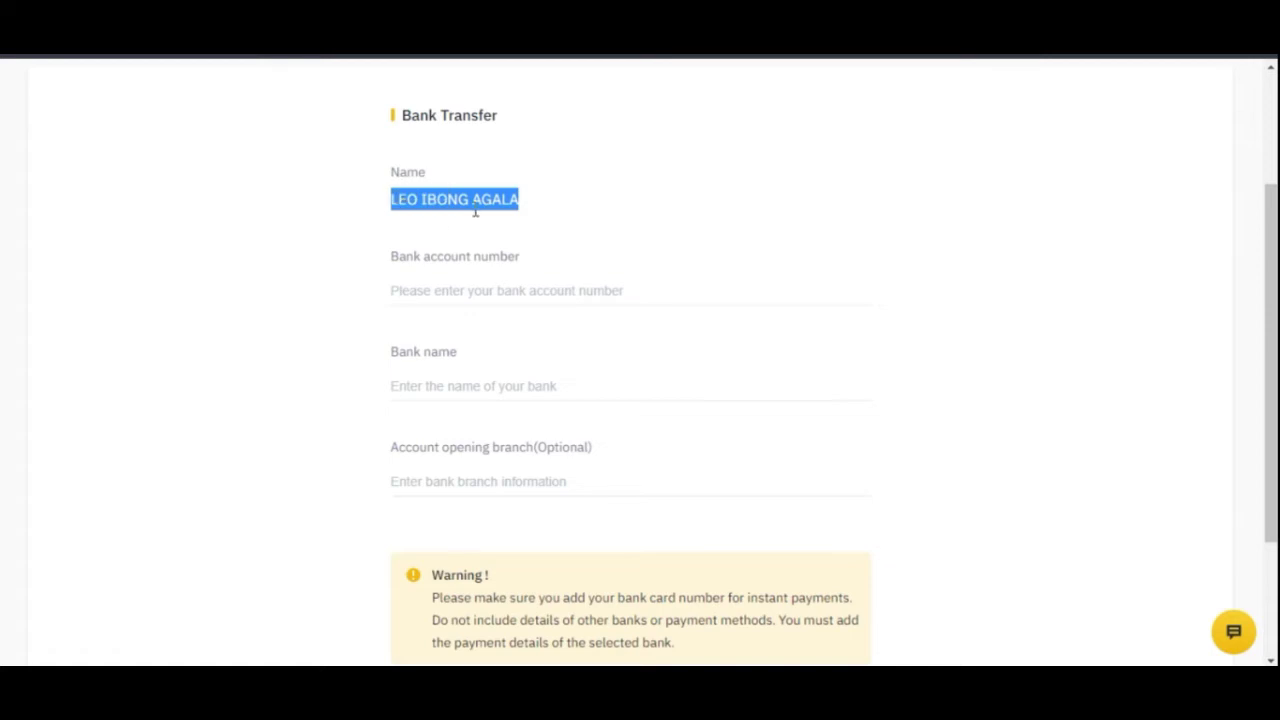
pyautogui.click(440, 220)
pyautogui.scroll(-2, 436, 270)
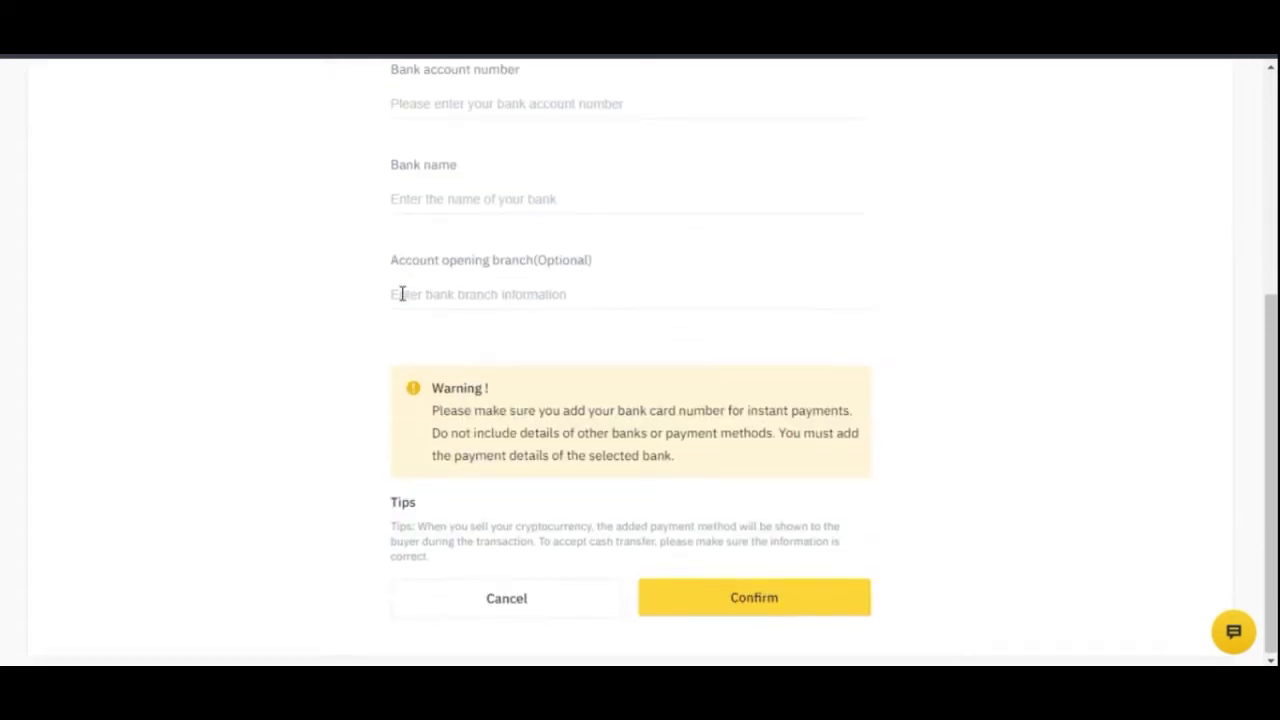
pyautogui.scroll(1, 400, 291)
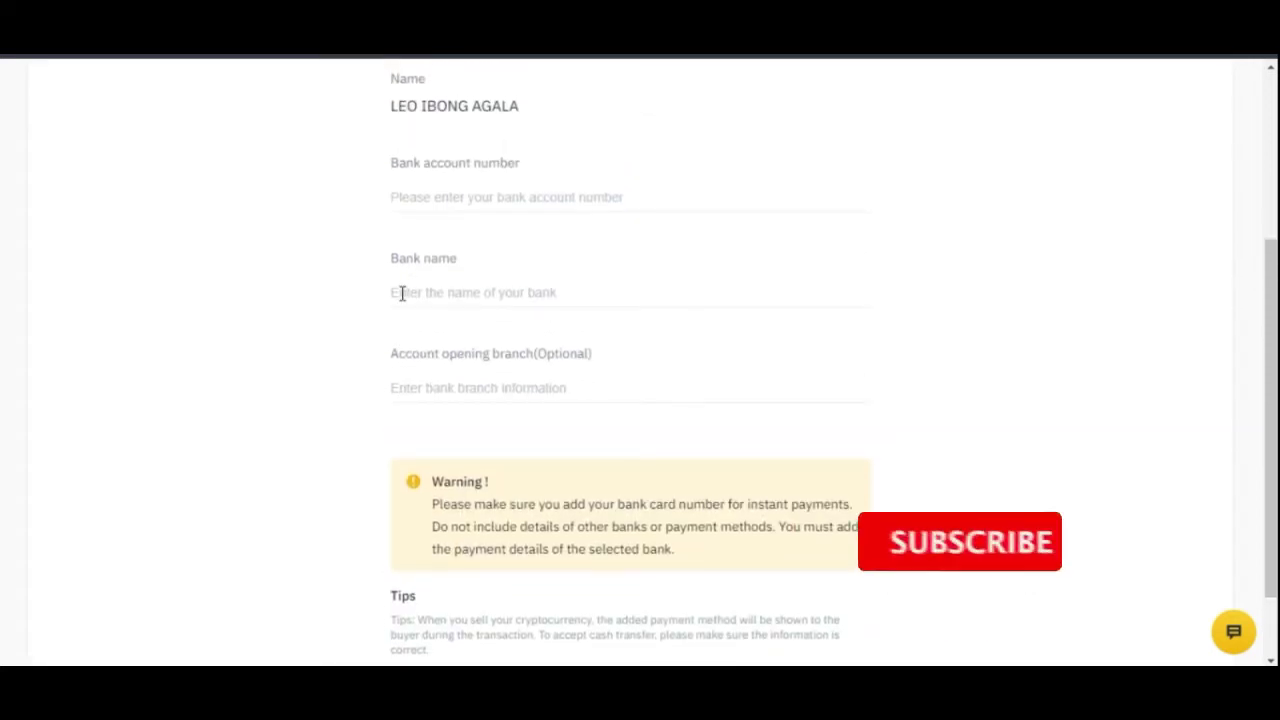
# Step: Check the bank account number and bank name fields without filling them in, and review the rest of the form
pyautogui.click(491, 197)
pyautogui.click(265, 278)
pyautogui.click(474, 311)
pyautogui.click(294, 394)
pyautogui.scroll(-1, 398, 472)
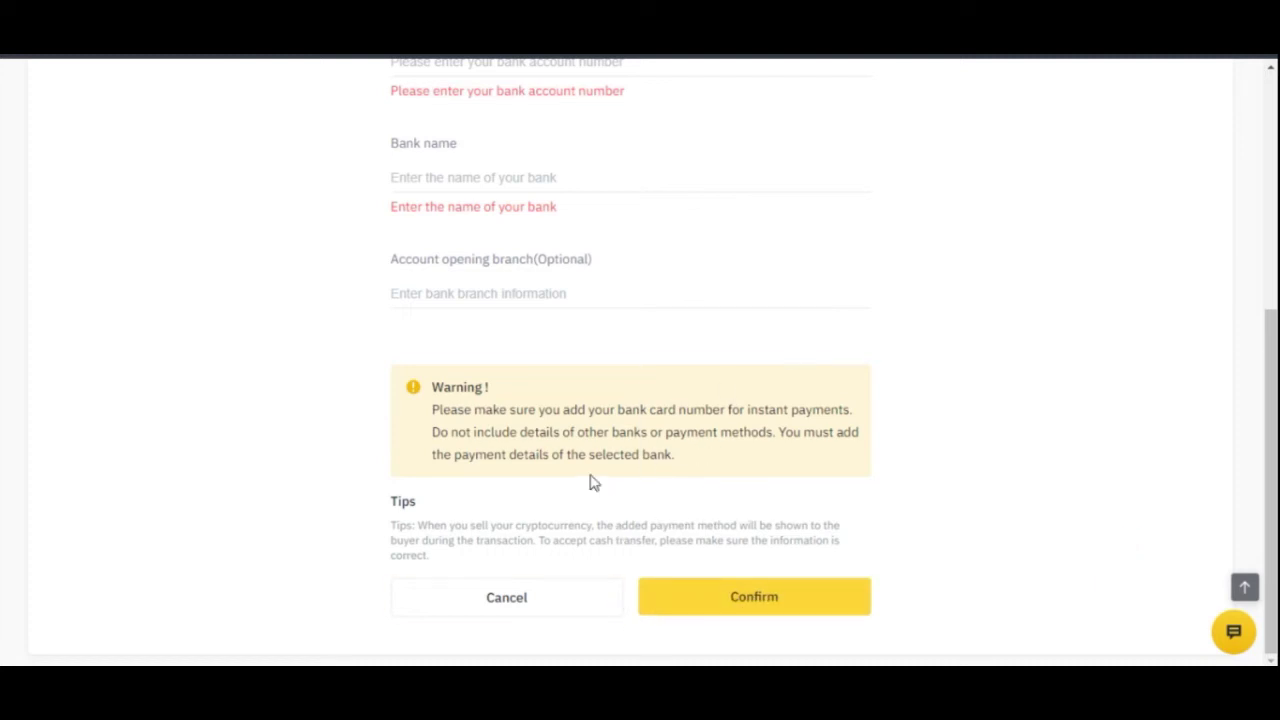
pyautogui.scroll(4, 566, 494)
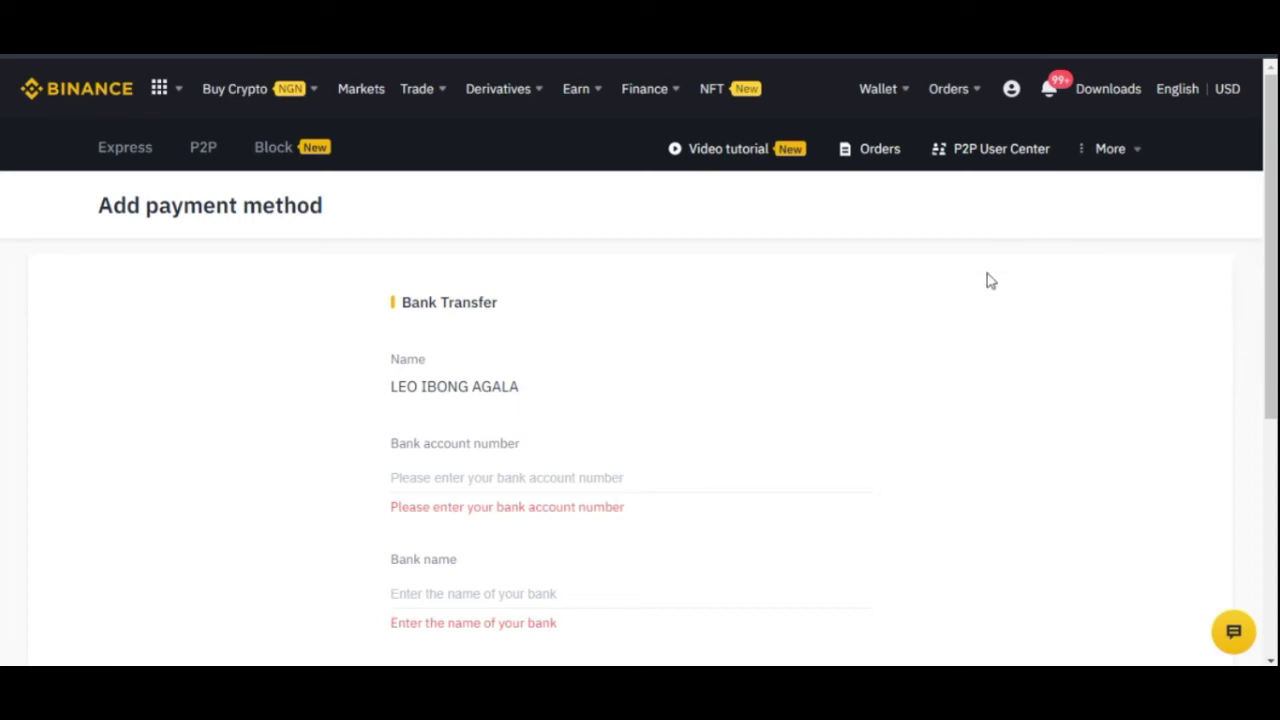
# Step: Return to P2P trading and look through the prices of the USDT buy offers in NGN
pyautogui.click(205, 155)
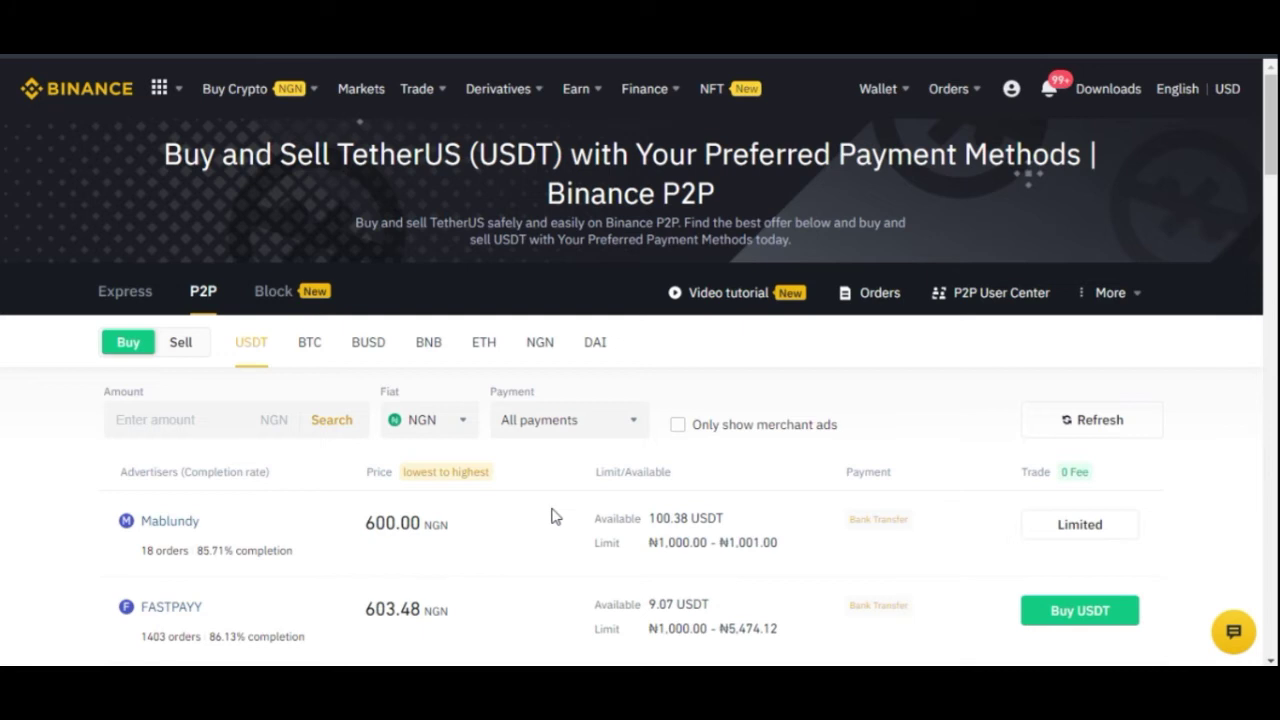
pyautogui.scroll(-1, 238, 485)
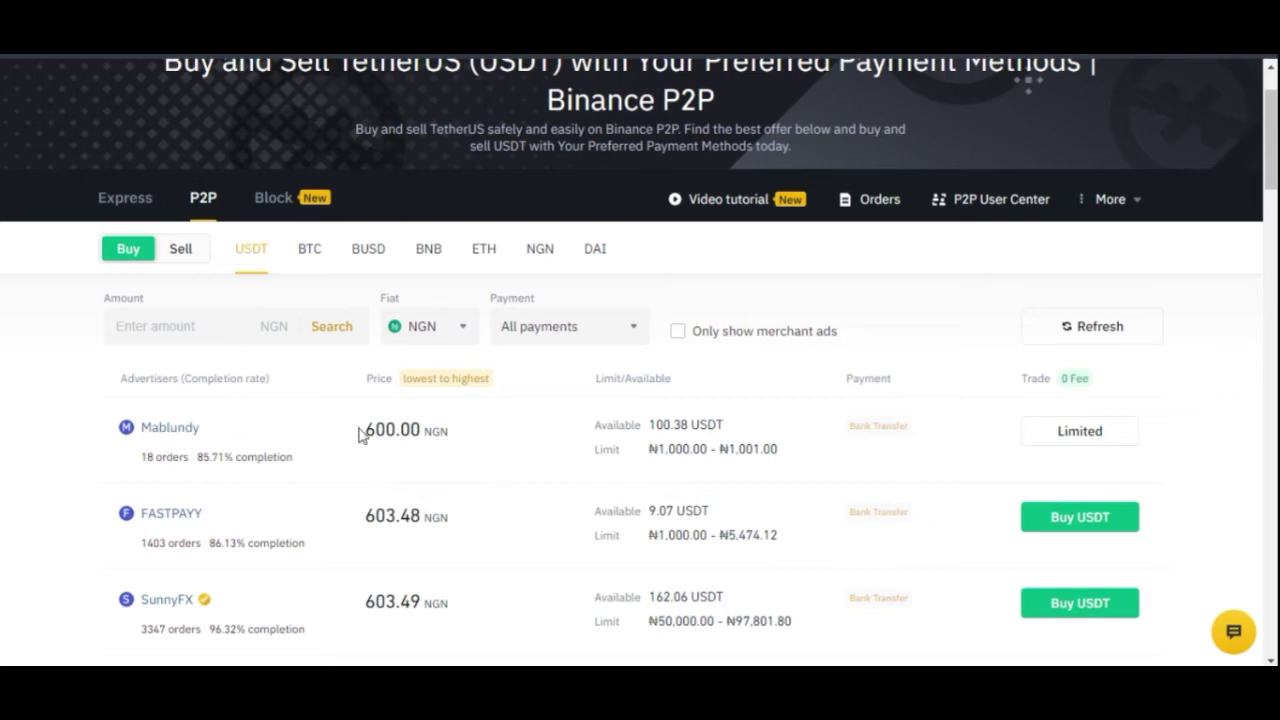
pyautogui.scroll(-1, 447, 480)
pyautogui.scroll(-3, 350, 400)
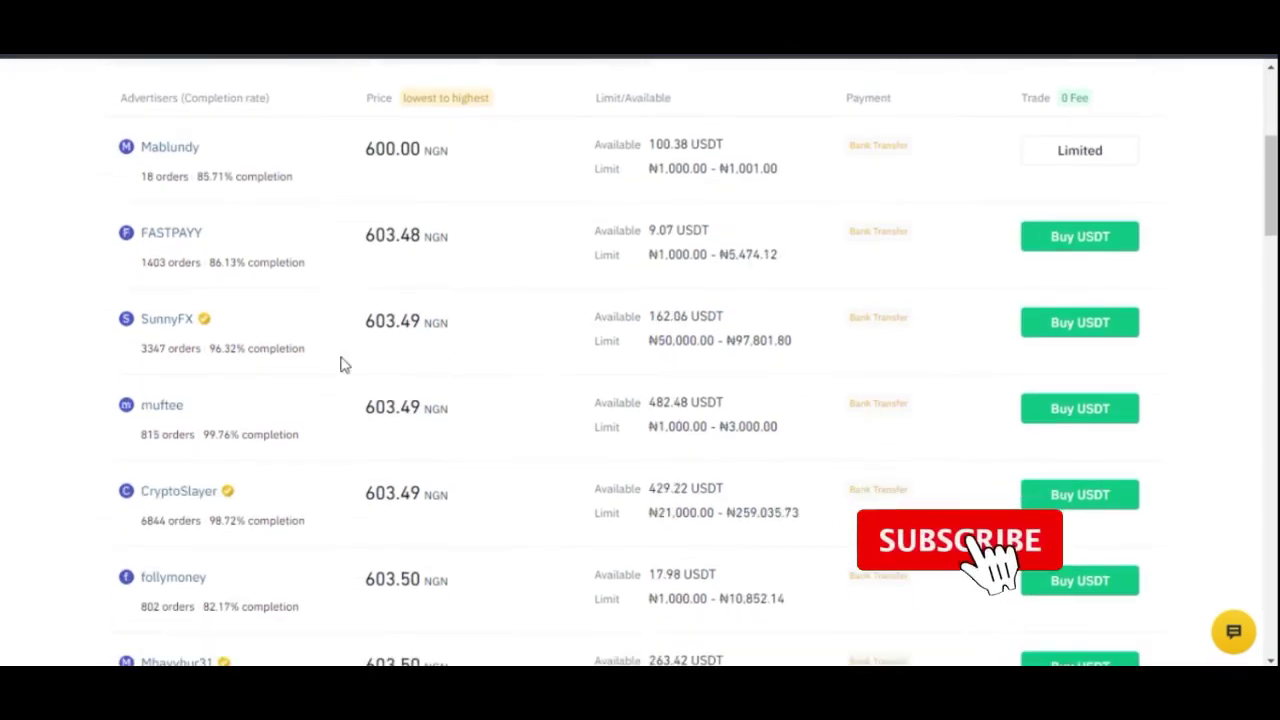
pyautogui.scroll(-3, 424, 410)
pyautogui.scroll(6, 414, 512)
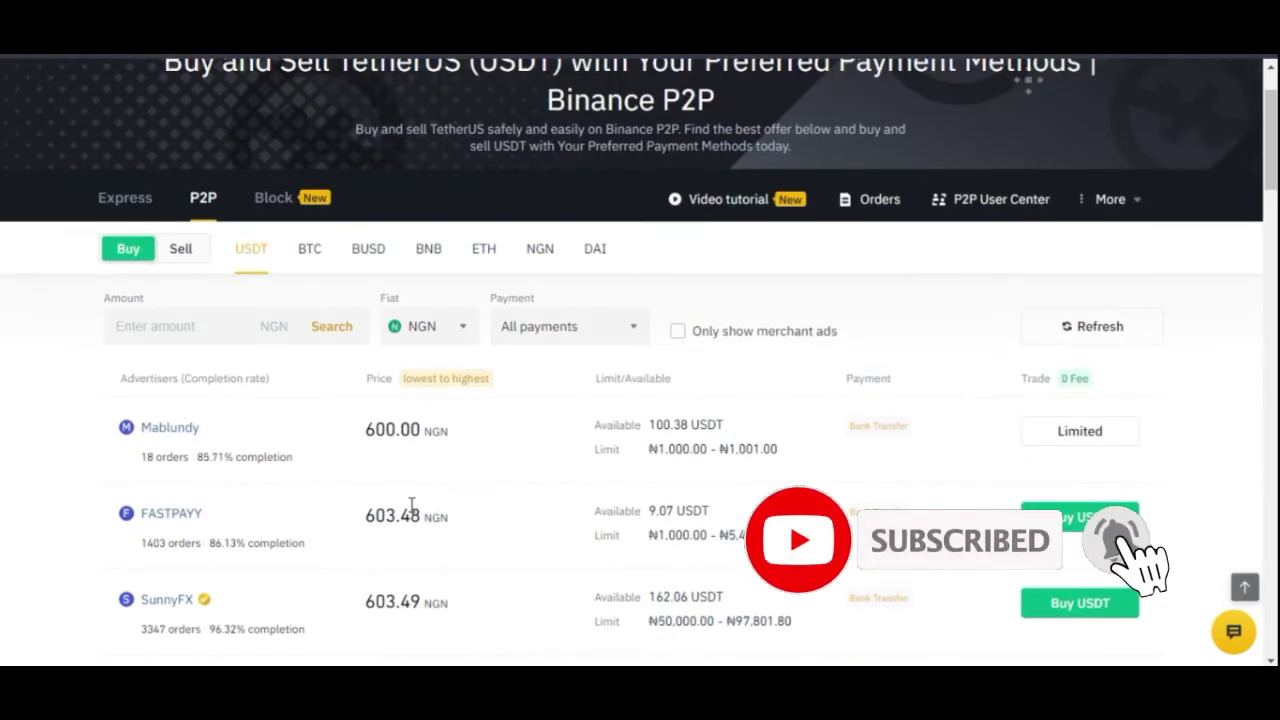
# Step: Show the P2P USDT sell offers in NGN and compare their prices
pyautogui.click(181, 250)
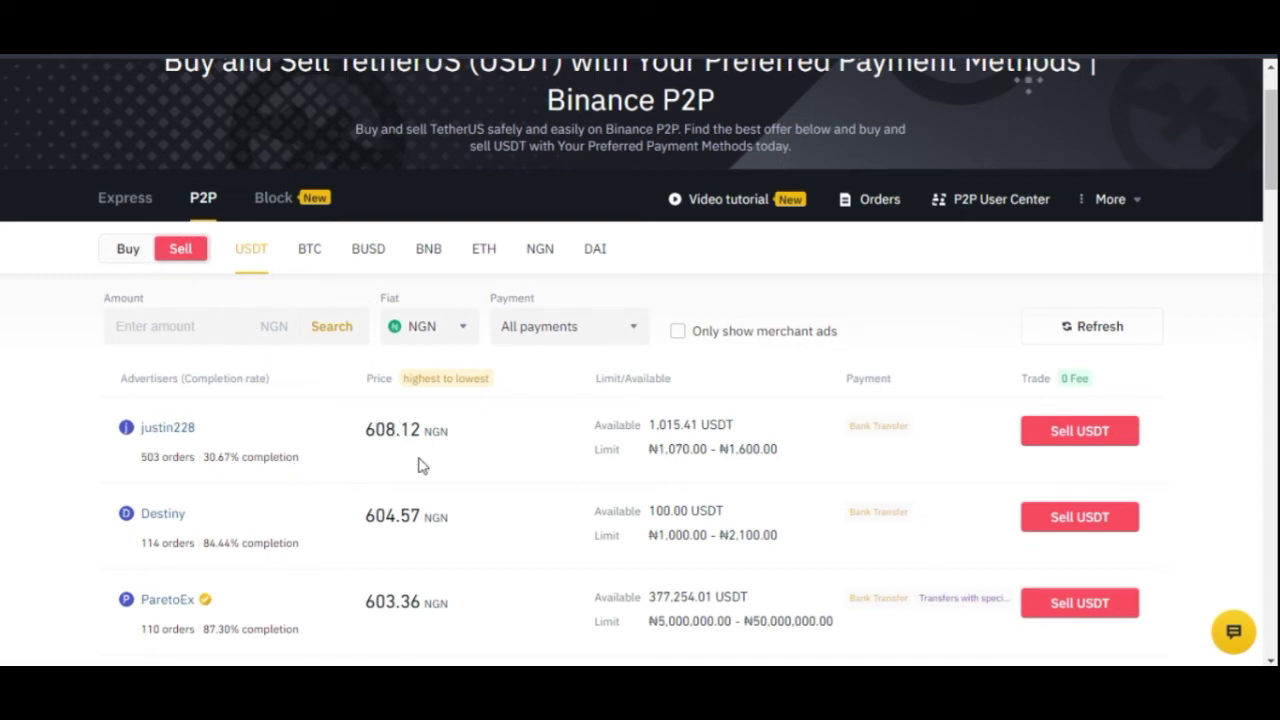
pyautogui.scroll(-1, 420, 465)
pyautogui.scroll(-1, 437, 479)
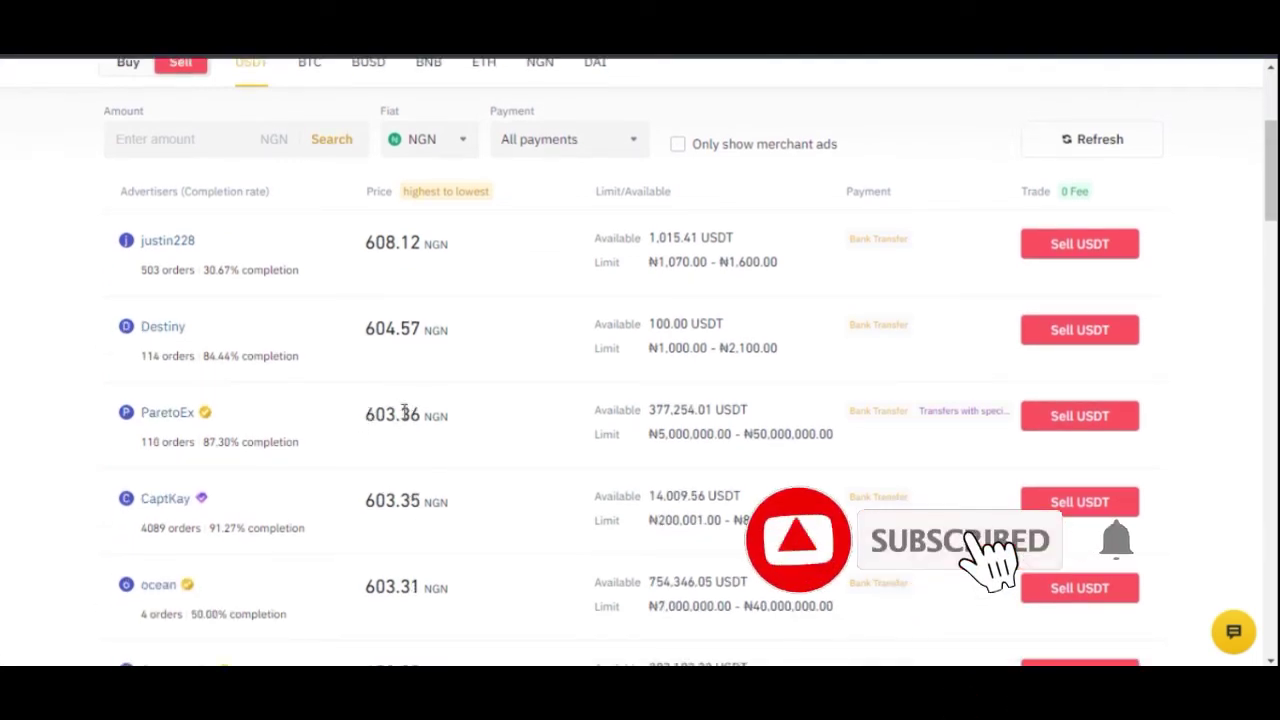
pyautogui.scroll(1, 403, 440)
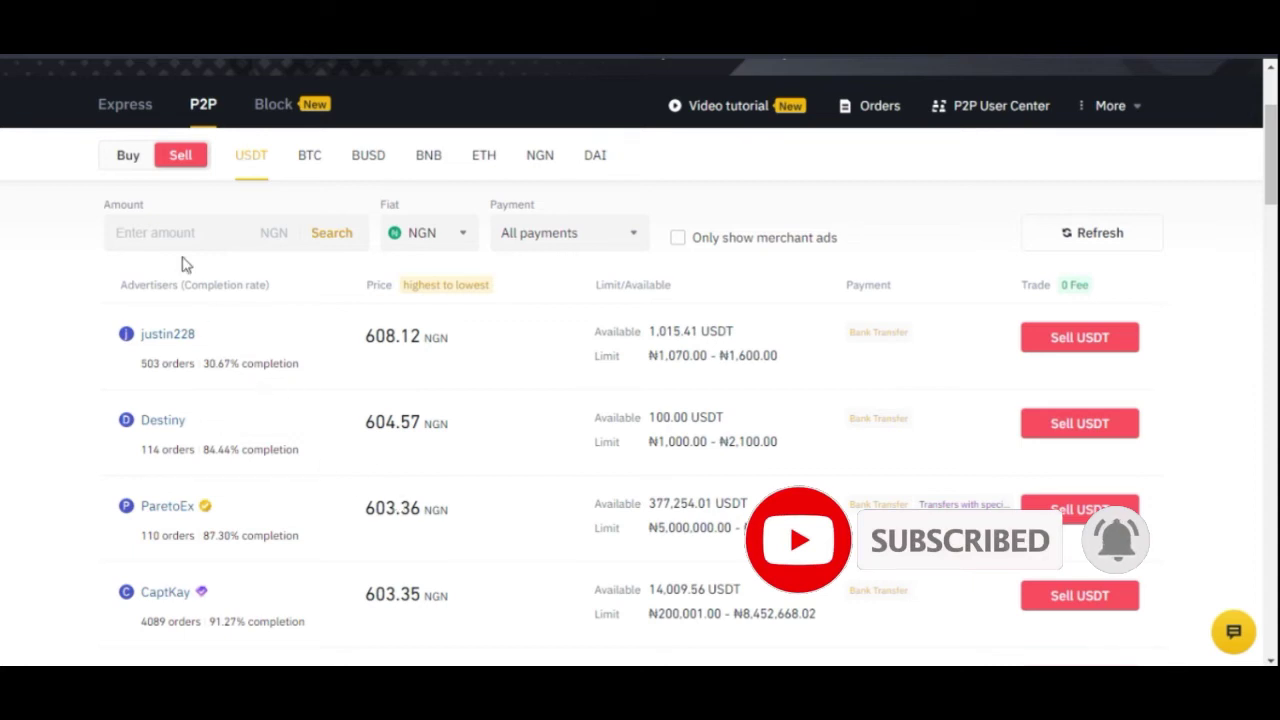
# Step: Check the order limit of the 600.00 NGN offer among the USDT buy offers, and return to the sell offers
pyautogui.click(127, 160)
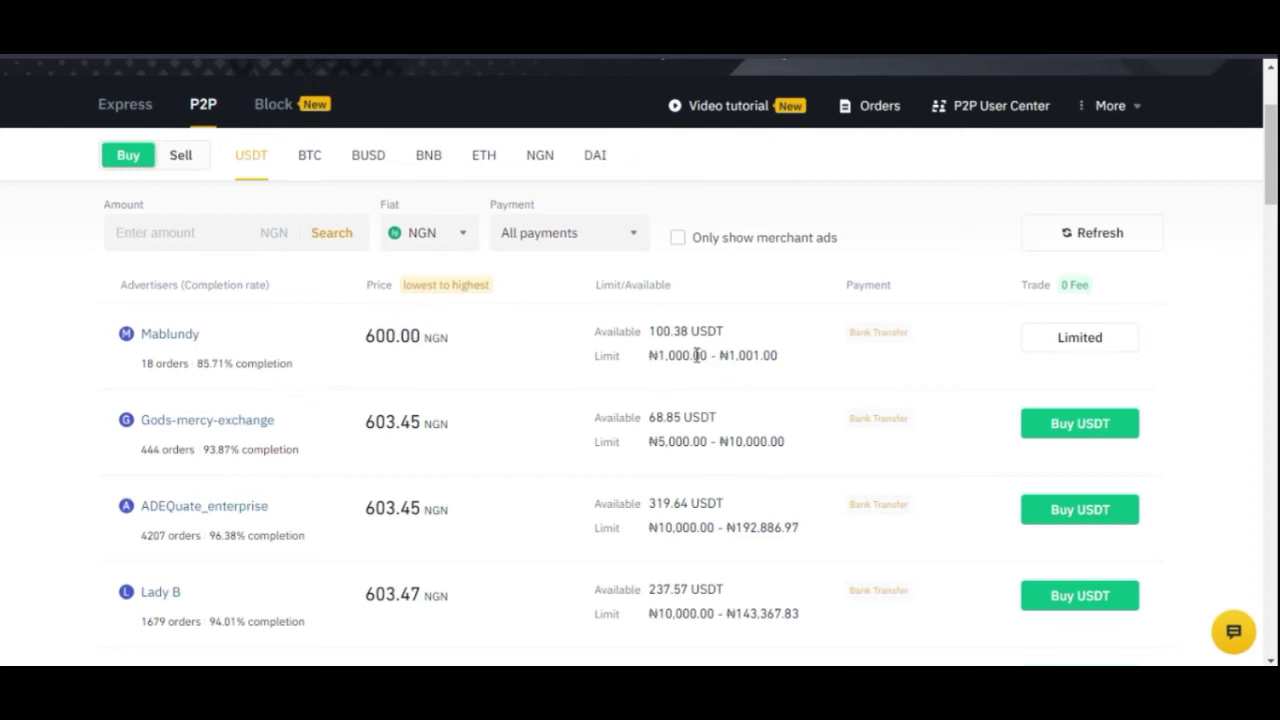
pyautogui.moveTo(697, 355); pyautogui.dragTo(746, 356)
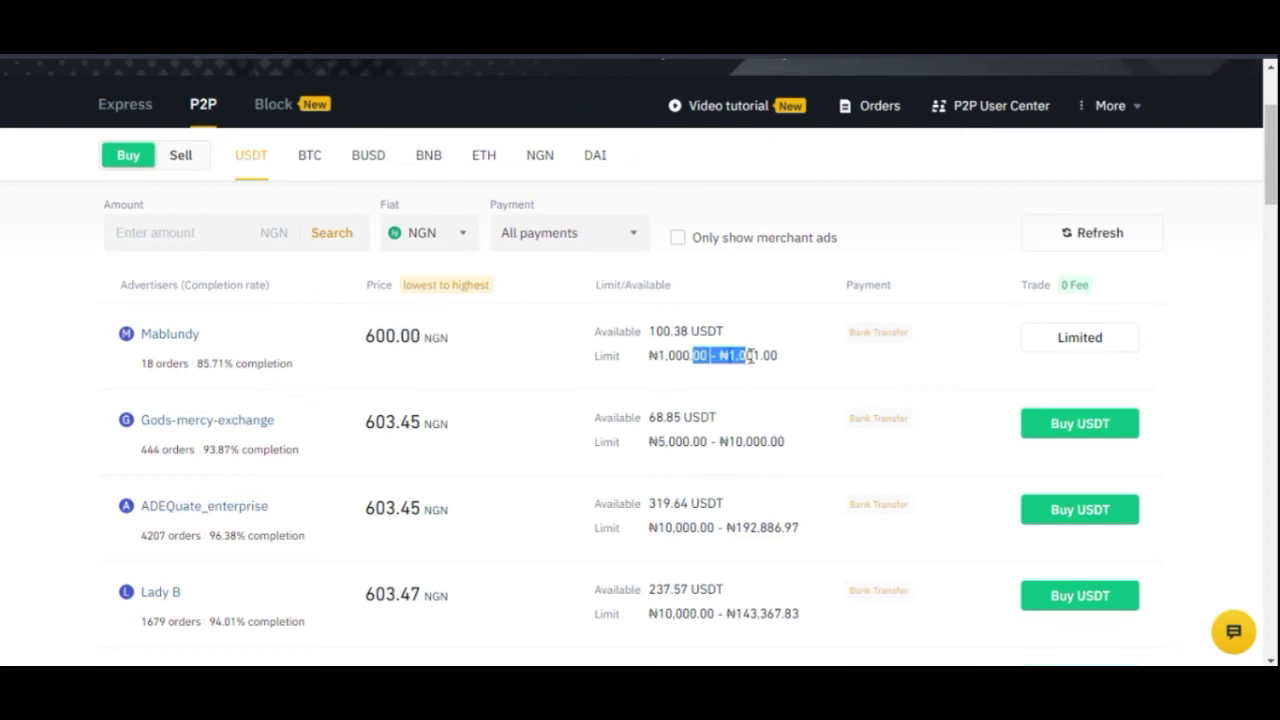
pyautogui.click(29, 478)
pyautogui.click(182, 160)
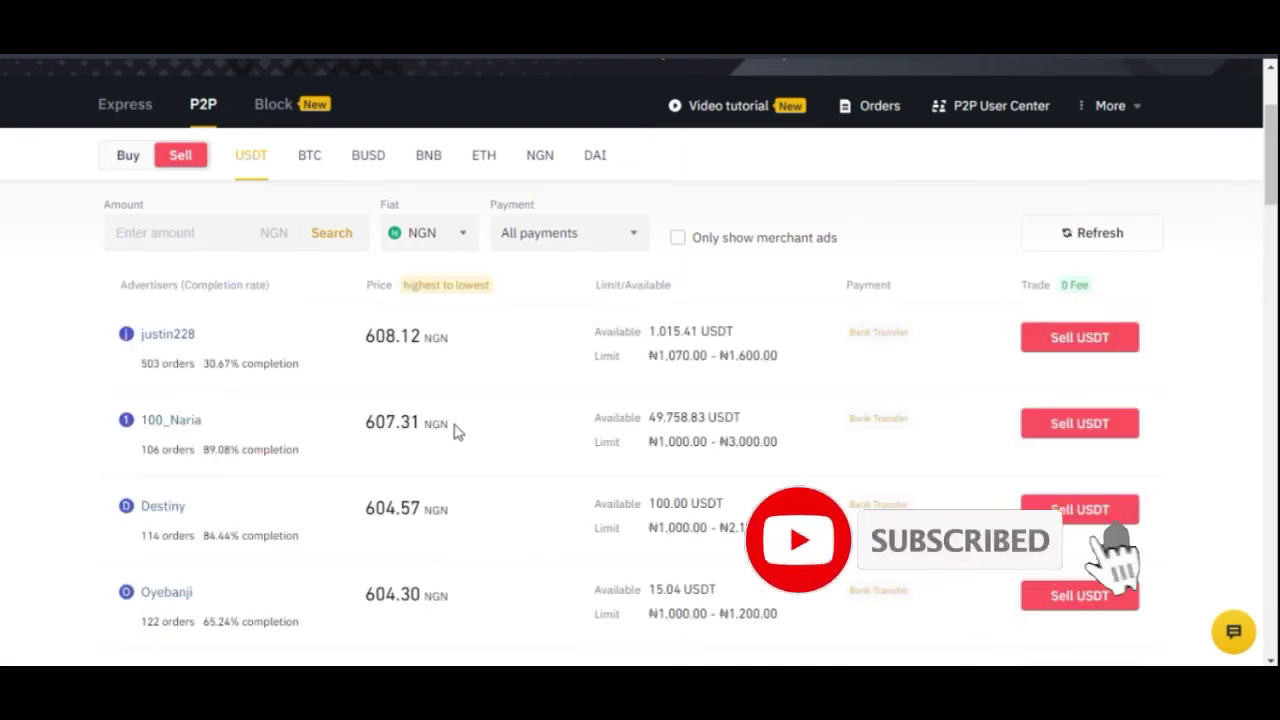
# Step: Compare the prices of the USDT sell offers in NGN down to the end of the first page
pyautogui.moveTo(373, 424); pyautogui.dragTo(409, 432)
pyautogui.scroll(-4, 412, 460)
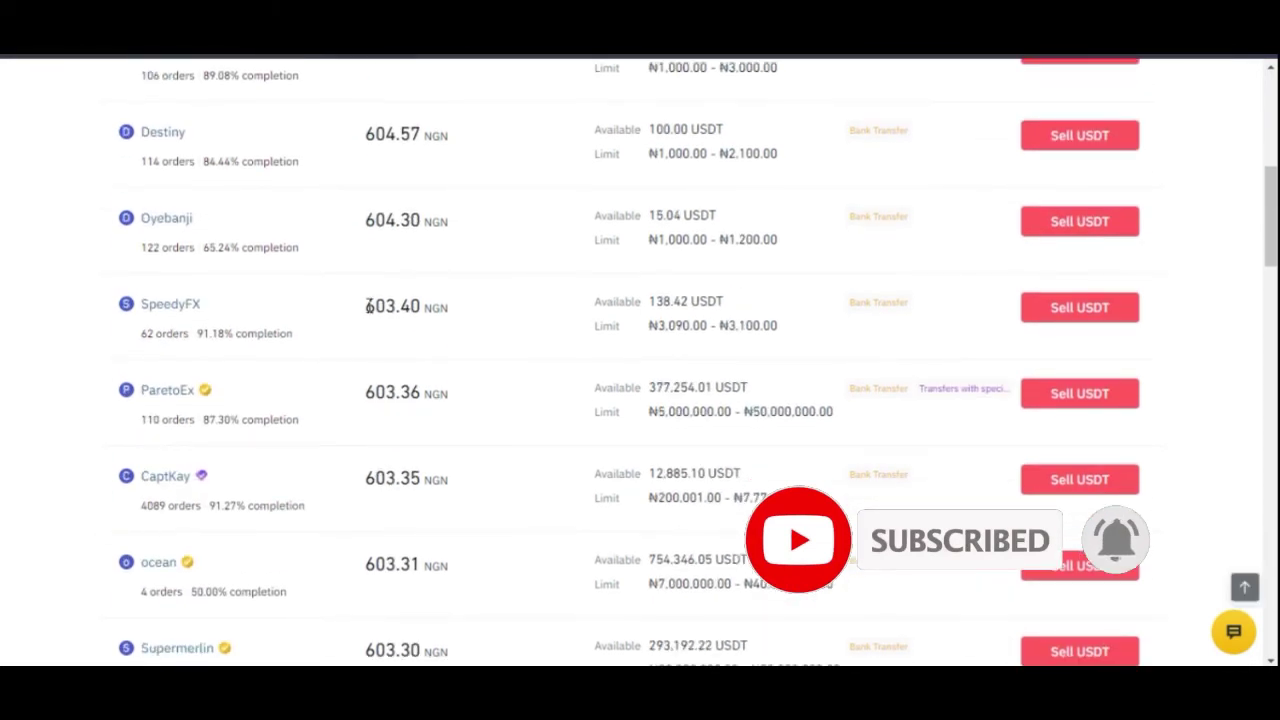
pyautogui.moveTo(367, 307); pyautogui.dragTo(425, 308)
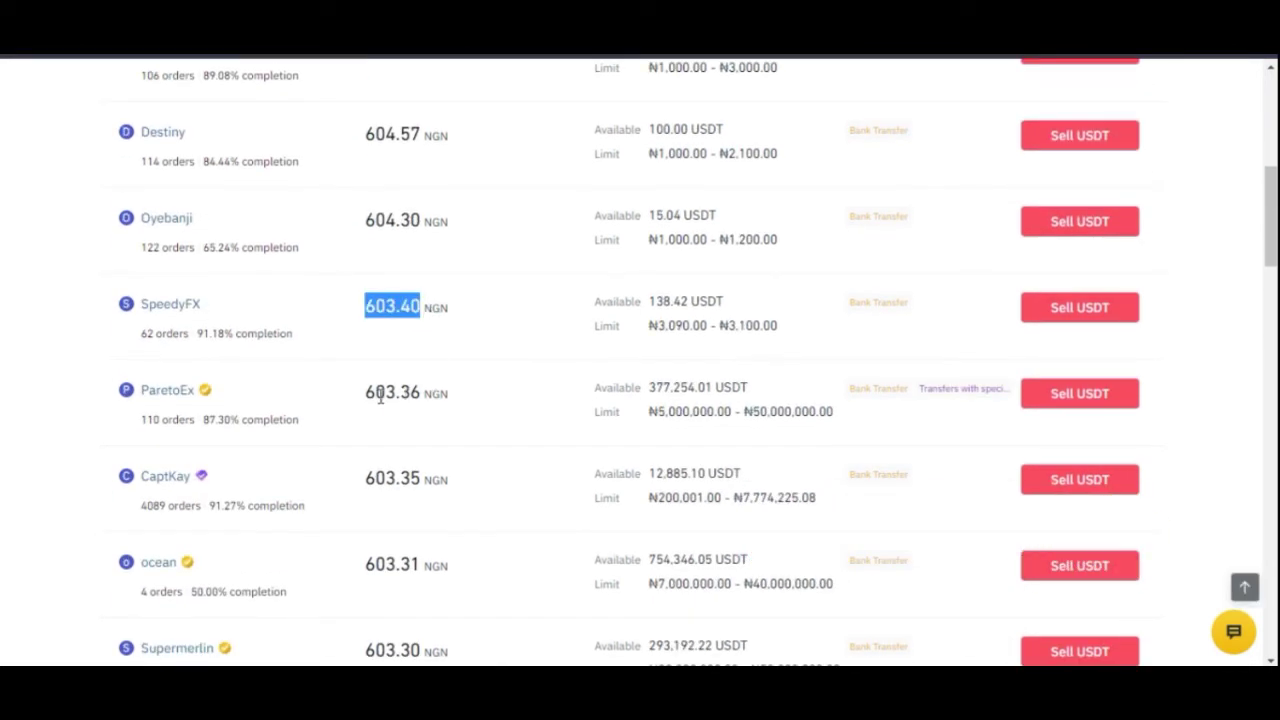
pyautogui.moveTo(367, 396); pyautogui.dragTo(430, 413)
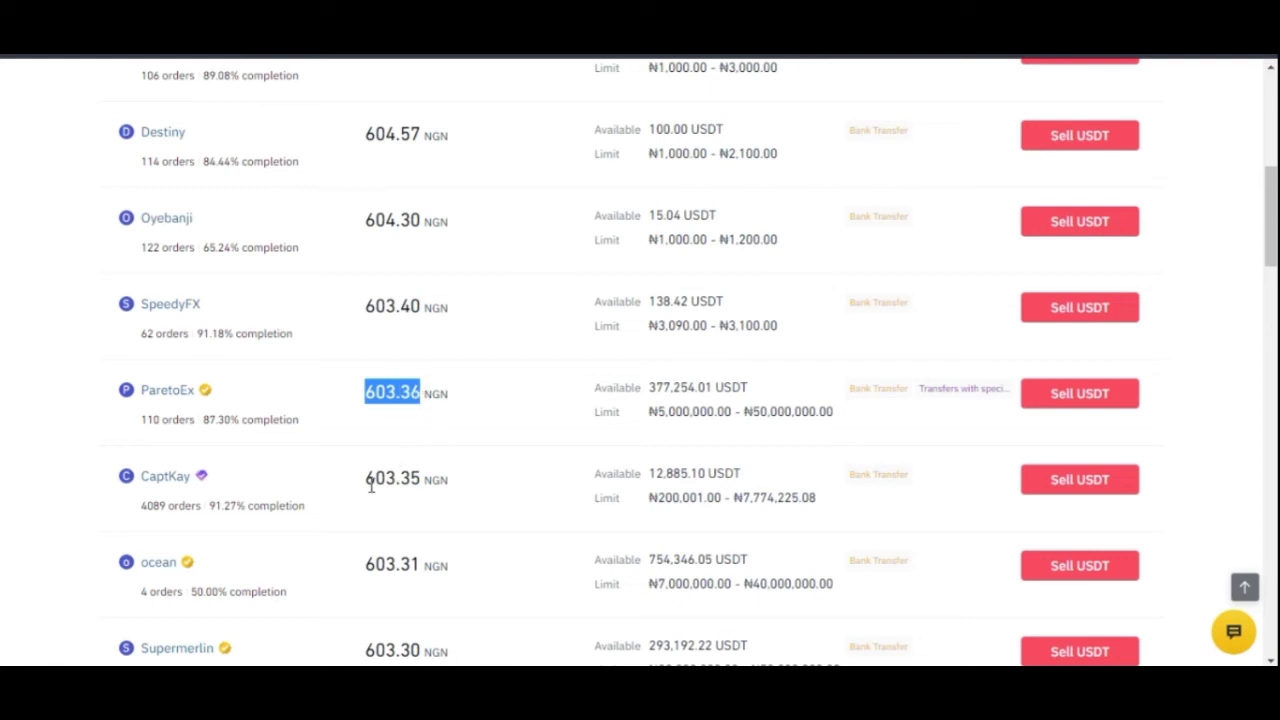
pyautogui.moveTo(367, 480); pyautogui.dragTo(422, 478)
pyautogui.scroll(-2, 423, 594)
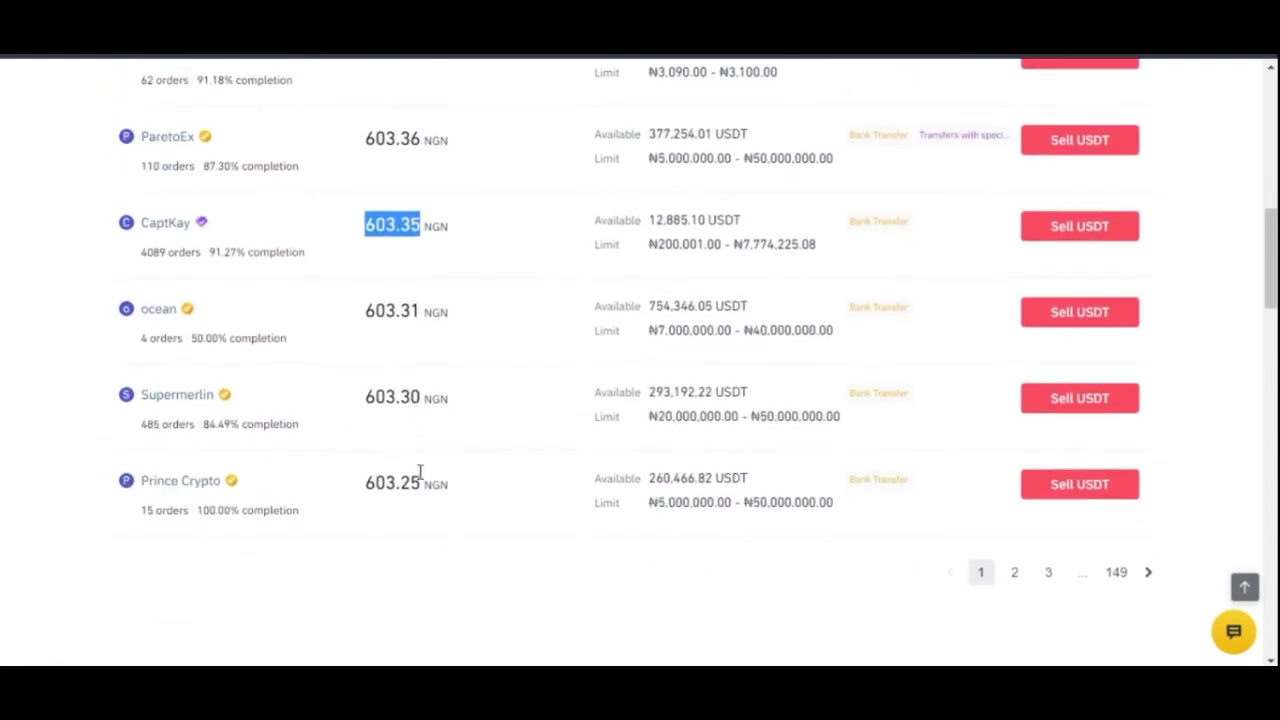
pyautogui.scroll(-1, 420, 472)
pyautogui.scroll(3, 418, 497)
pyautogui.scroll(-3, 414, 500)
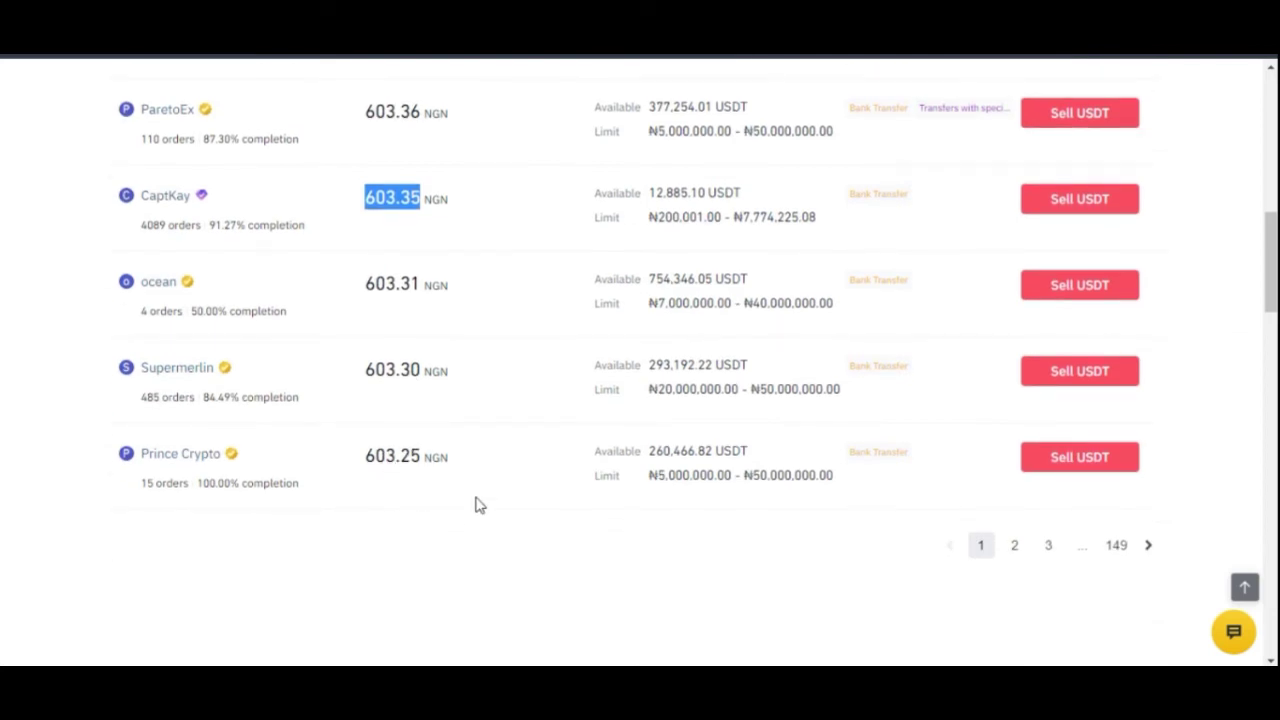
pyautogui.scroll(7, 434, 514)
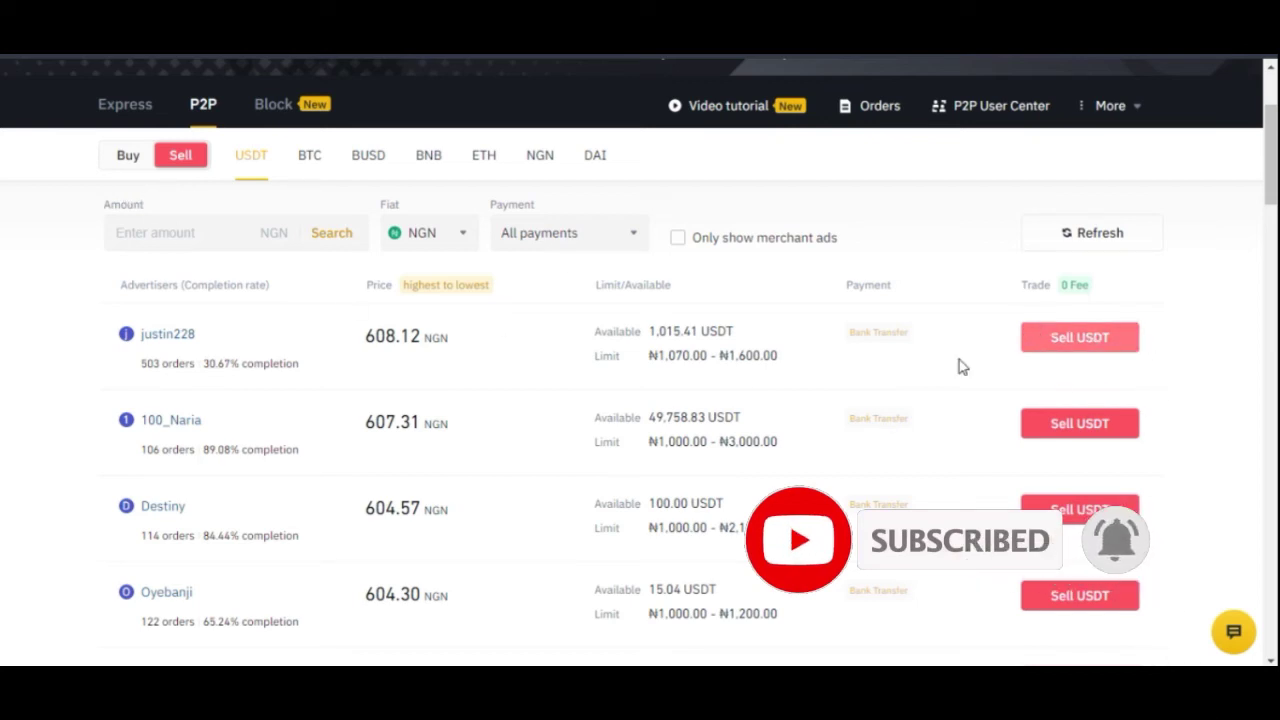
# Step: Show the P2P USDT buy offers in NGN and check the price of the second offer
pyautogui.click(128, 160)
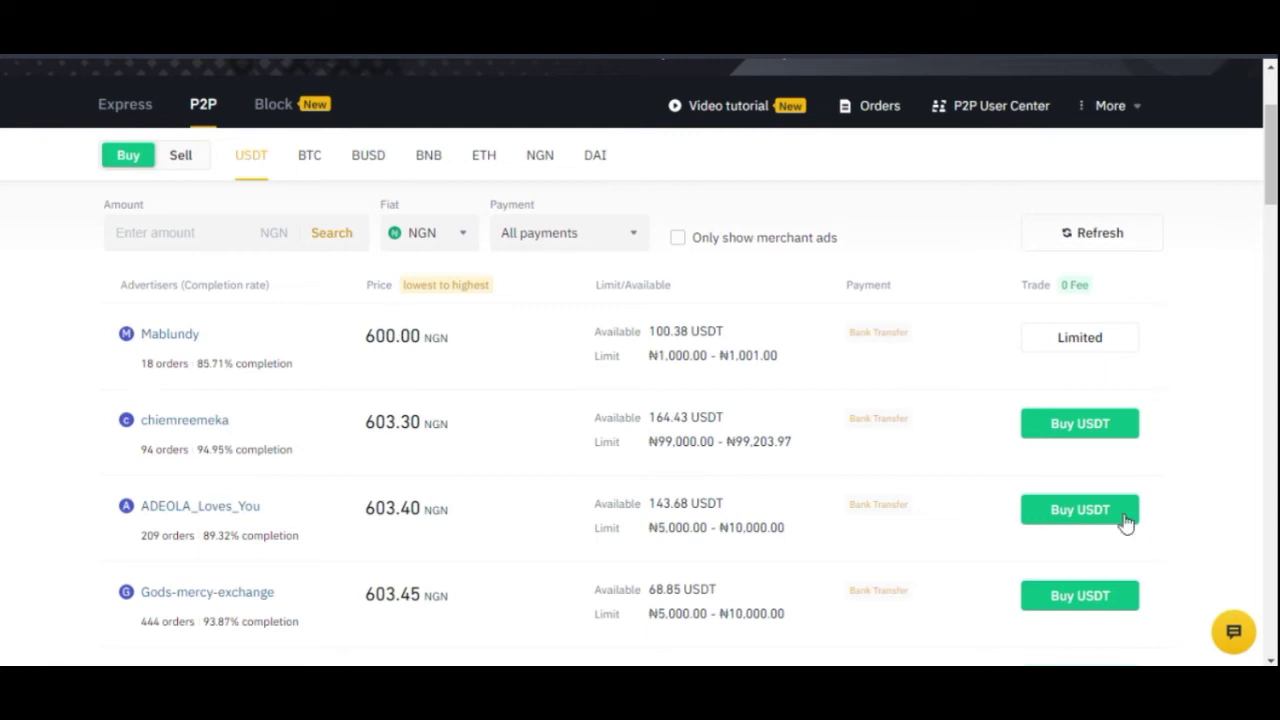
pyautogui.scroll(2, 1034, 405)
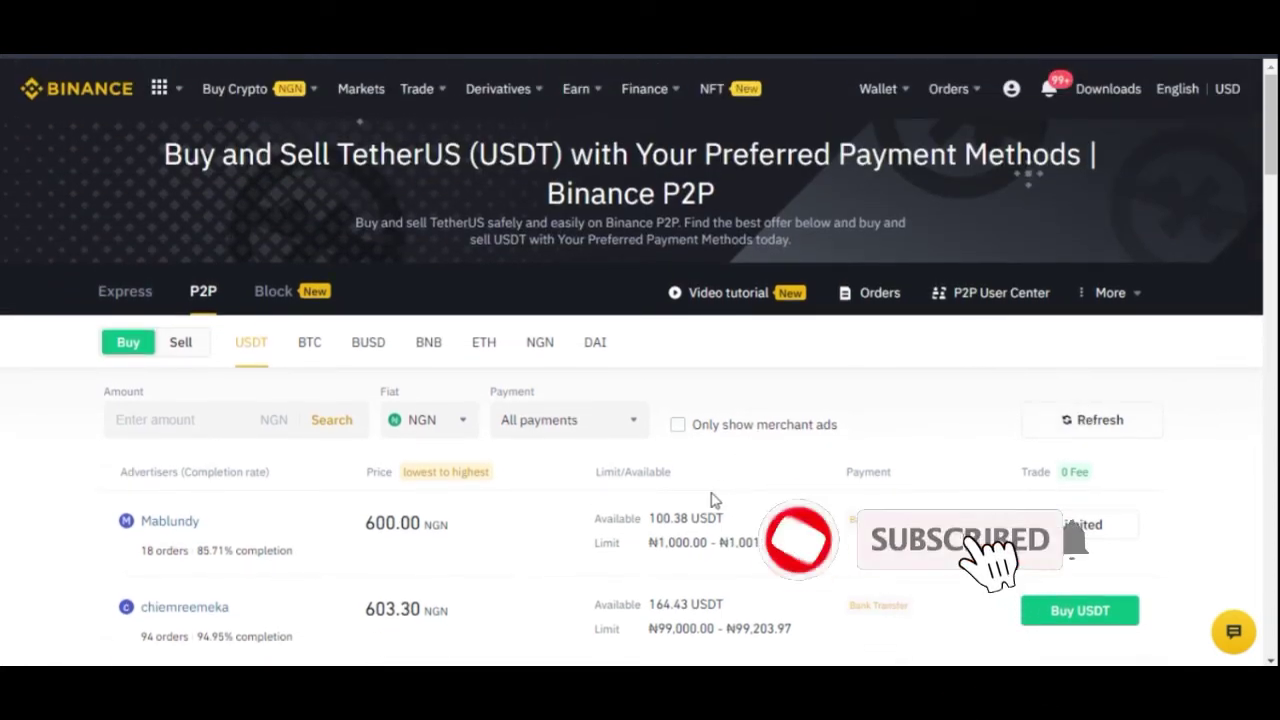
pyautogui.scroll(-1, 1098, 222)
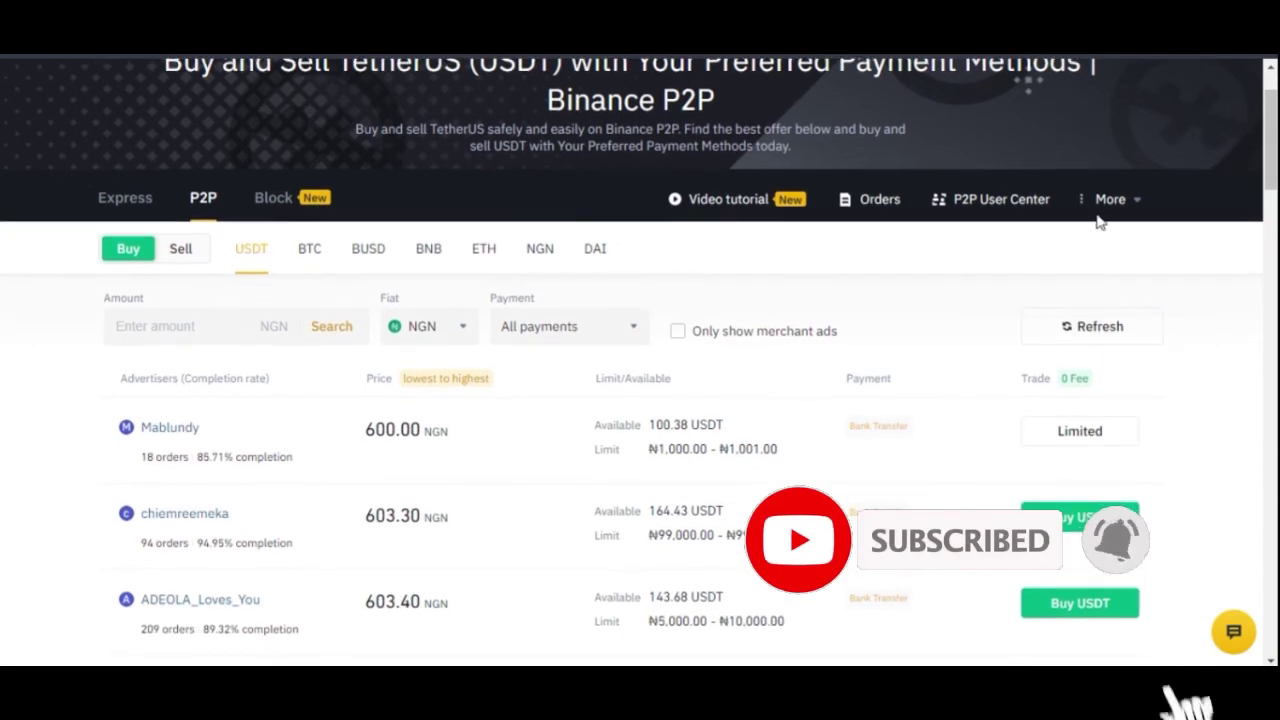
pyautogui.moveTo(1108, 198)
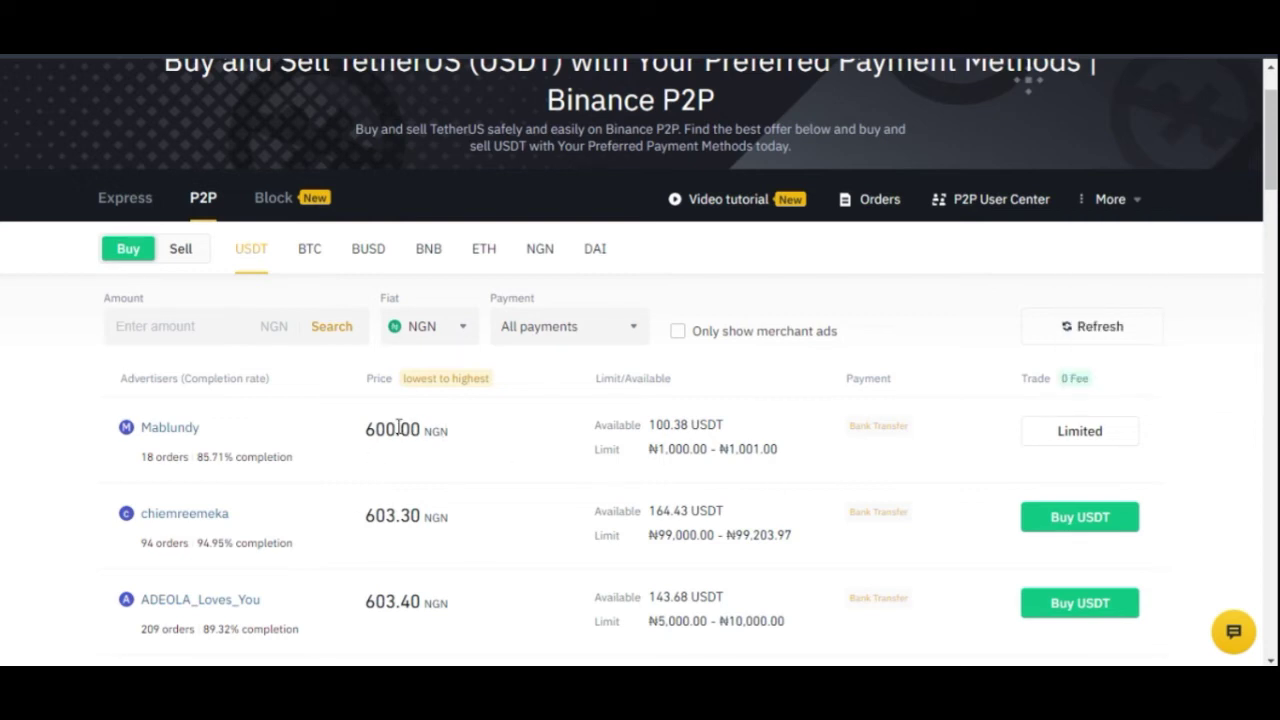
pyautogui.moveTo(386, 508); pyautogui.dragTo(443, 506)
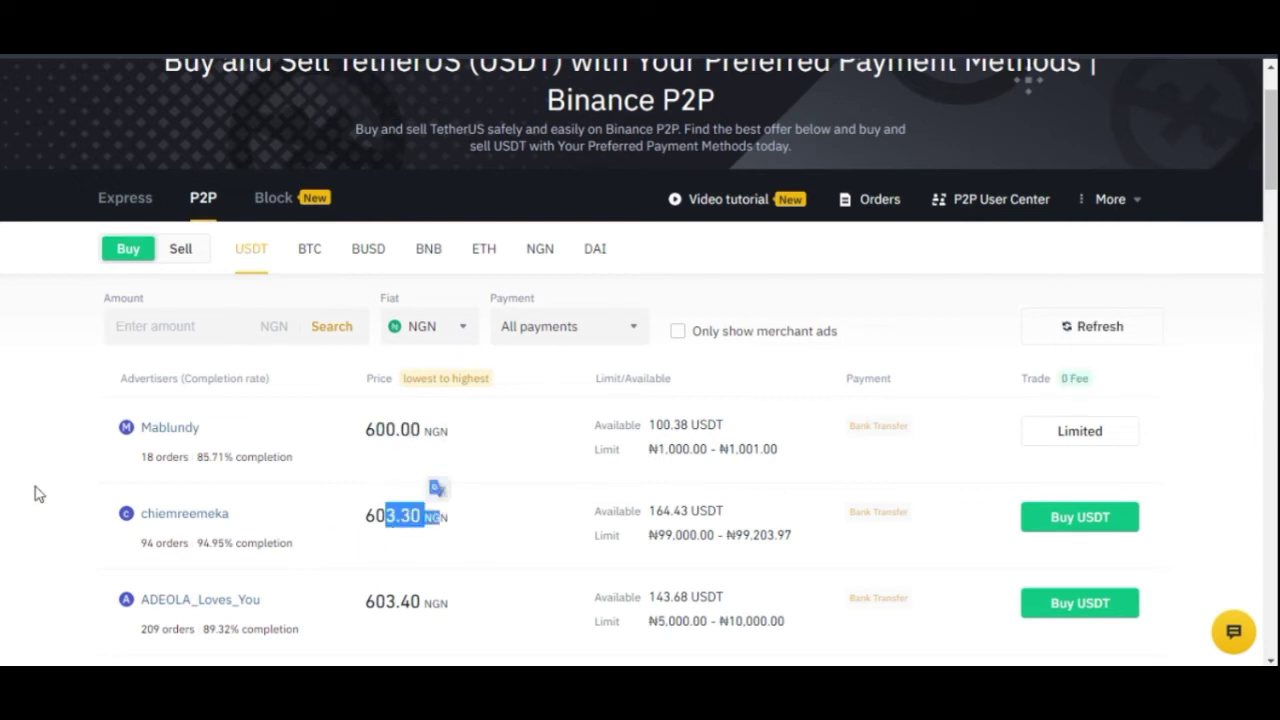
pyautogui.click(57, 462)
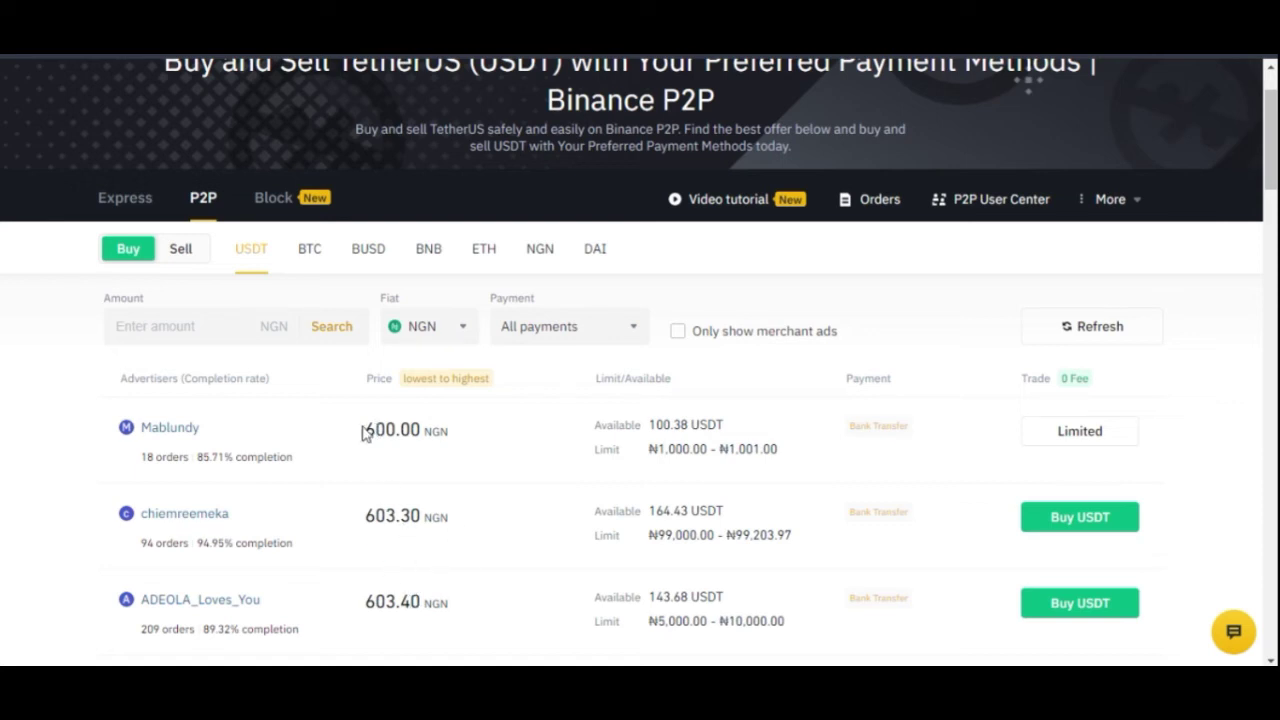
# Step: Compare the 600.00 NGN buy offer with the offers below it, glance at the sell offers and return to the buy offers
pyautogui.moveTo(369, 428); pyautogui.dragTo(409, 428)
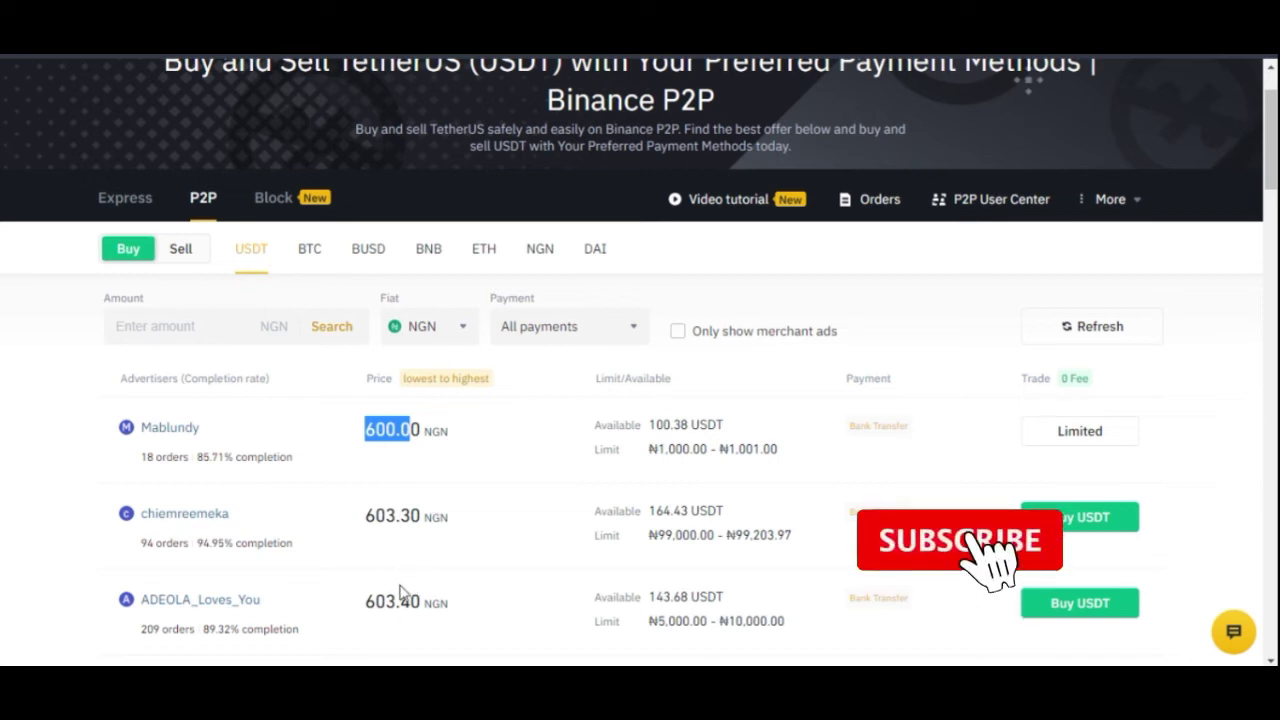
pyautogui.click(387, 437)
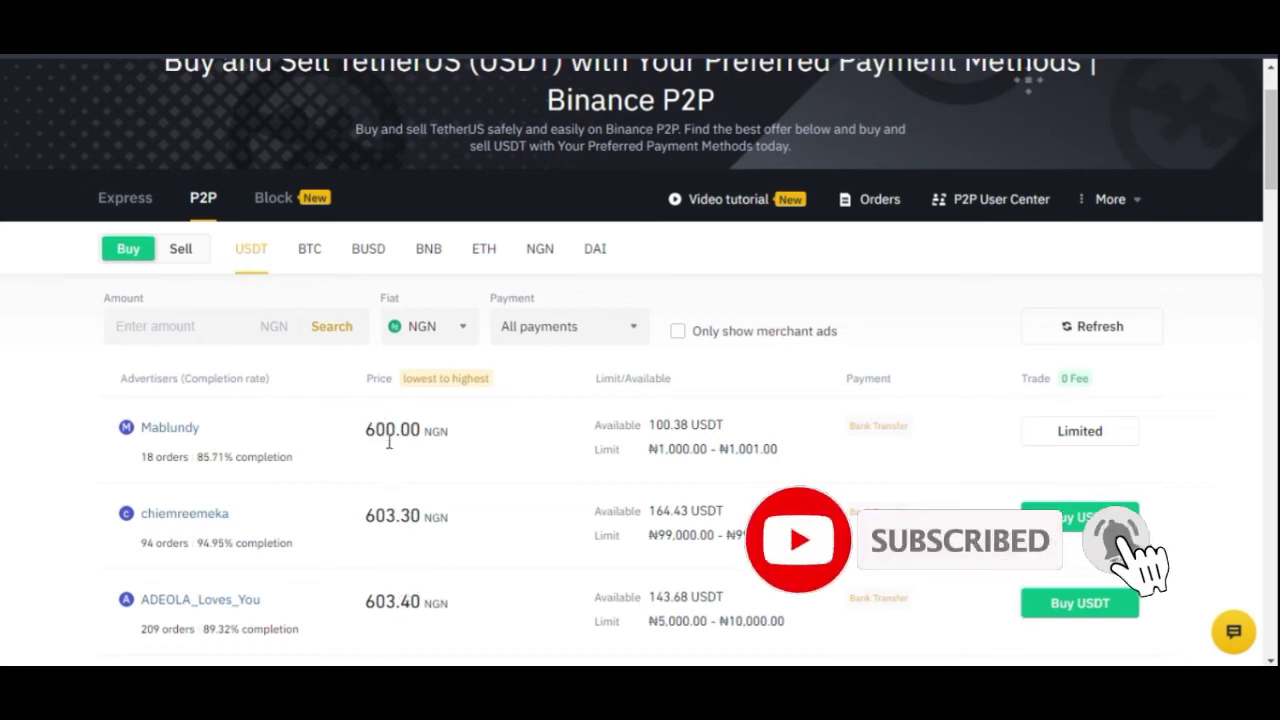
pyautogui.scroll(-1, 395, 475)
pyautogui.moveTo(366, 423); pyautogui.dragTo(424, 424)
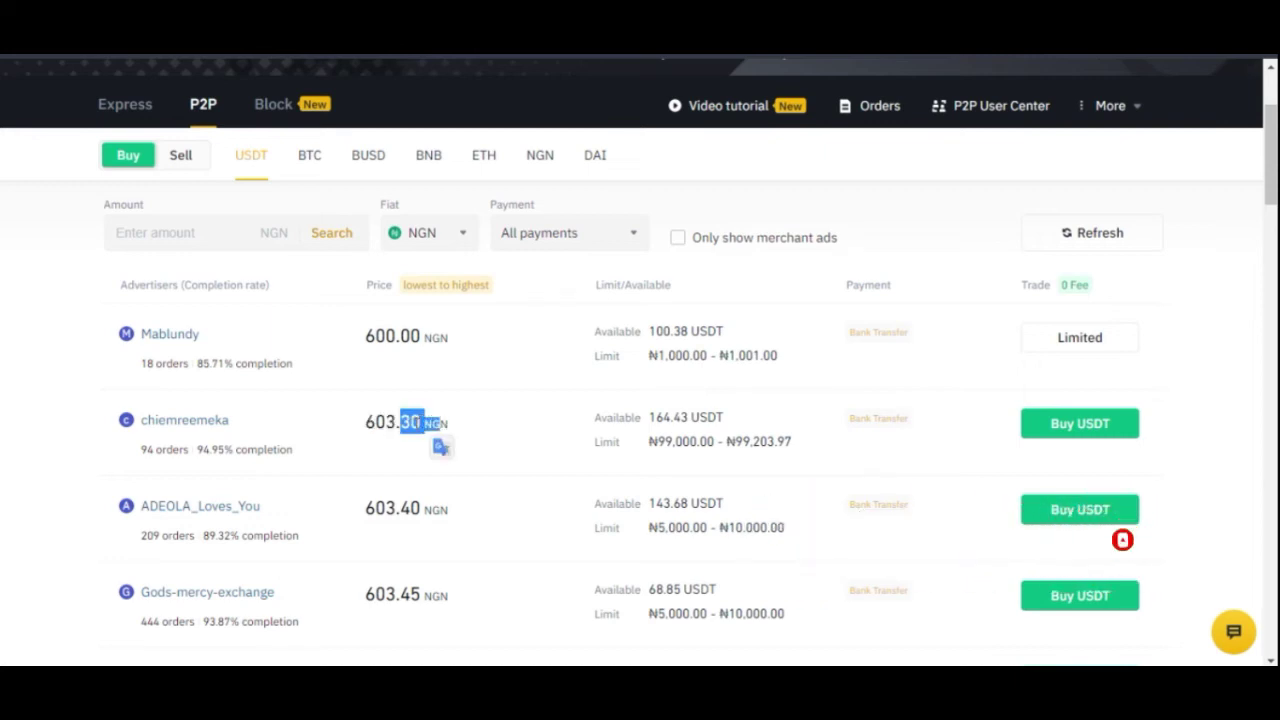
pyautogui.click(422, 465)
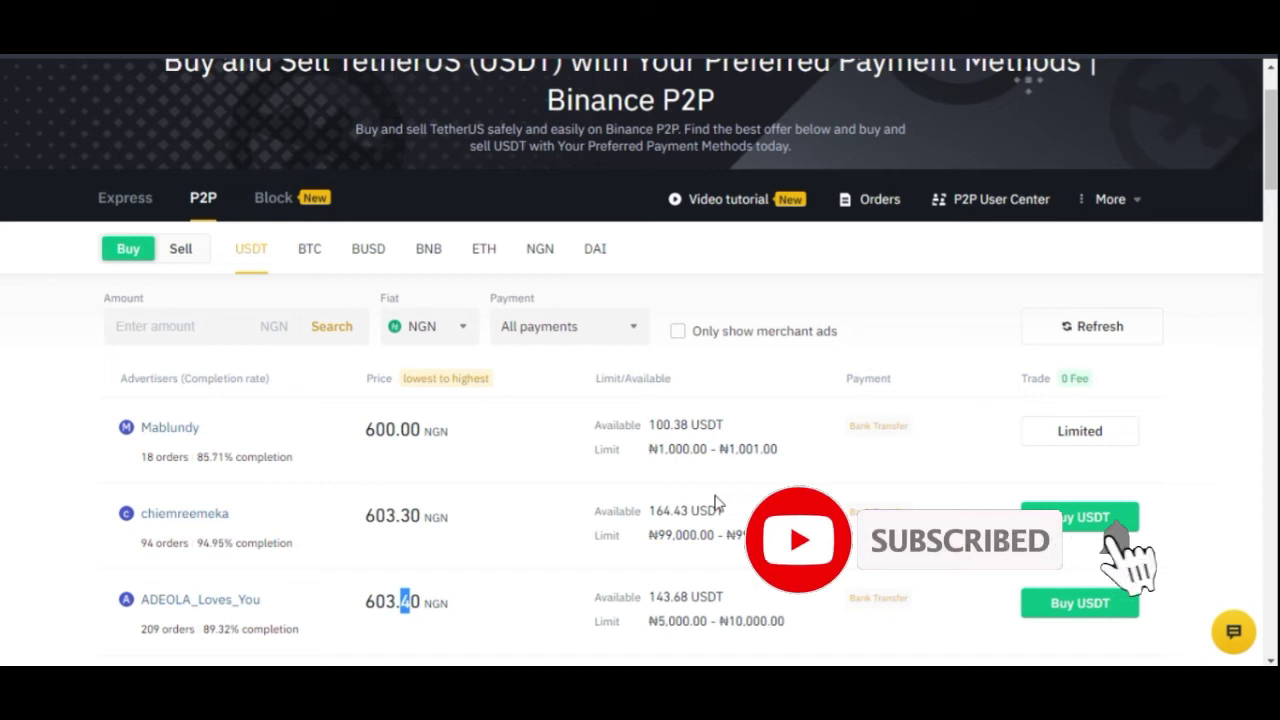
pyautogui.click(180, 252)
pyautogui.click(130, 255)
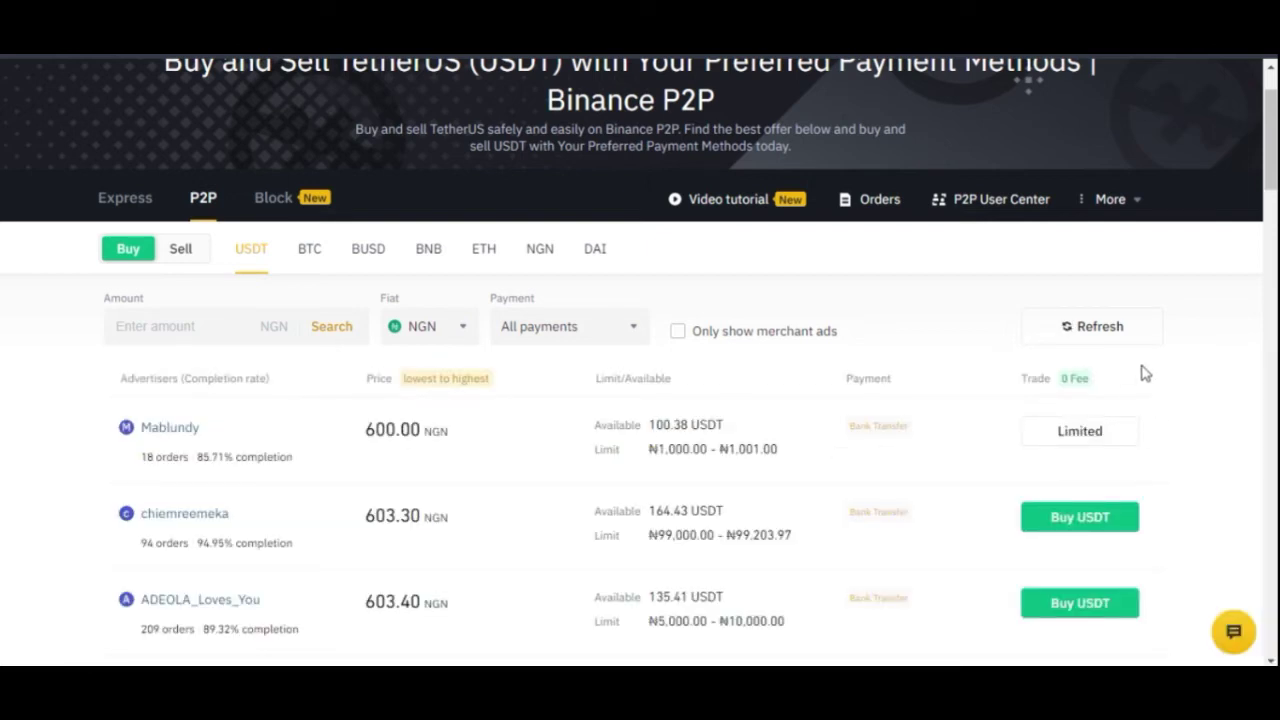
# Step: Restrict the USDT buy offers to merchant ads and look through the verified merchants' offers
pyautogui.moveTo(1110, 199)
pyautogui.moveTo(877, 210)
pyautogui.click(678, 331)
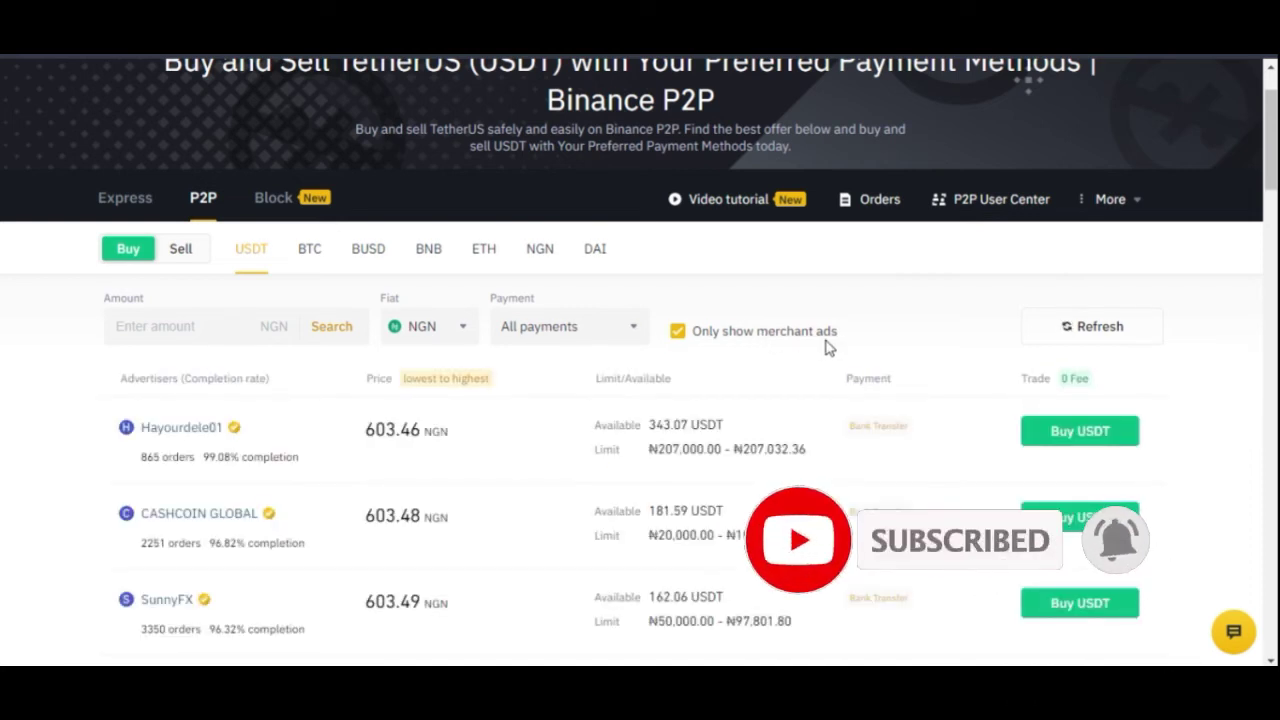
pyautogui.moveTo(231, 428)
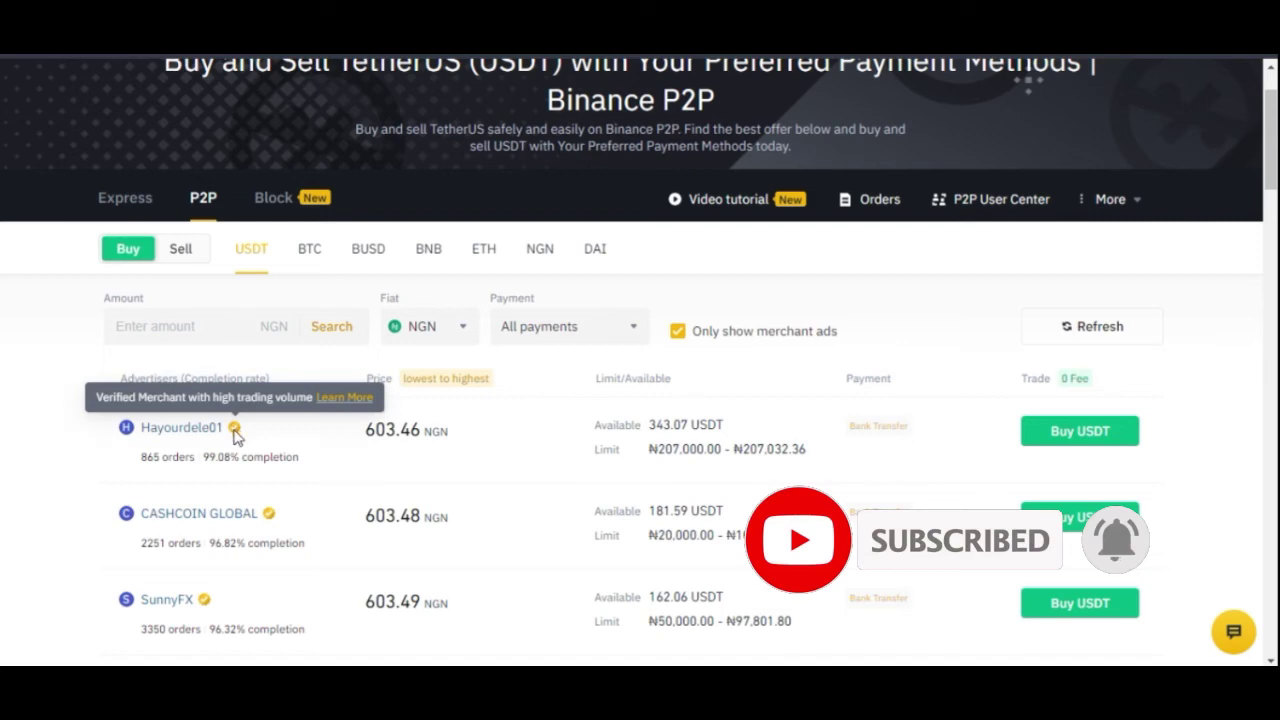
pyautogui.scroll(-1, 268, 515)
pyautogui.scroll(-2, 203, 515)
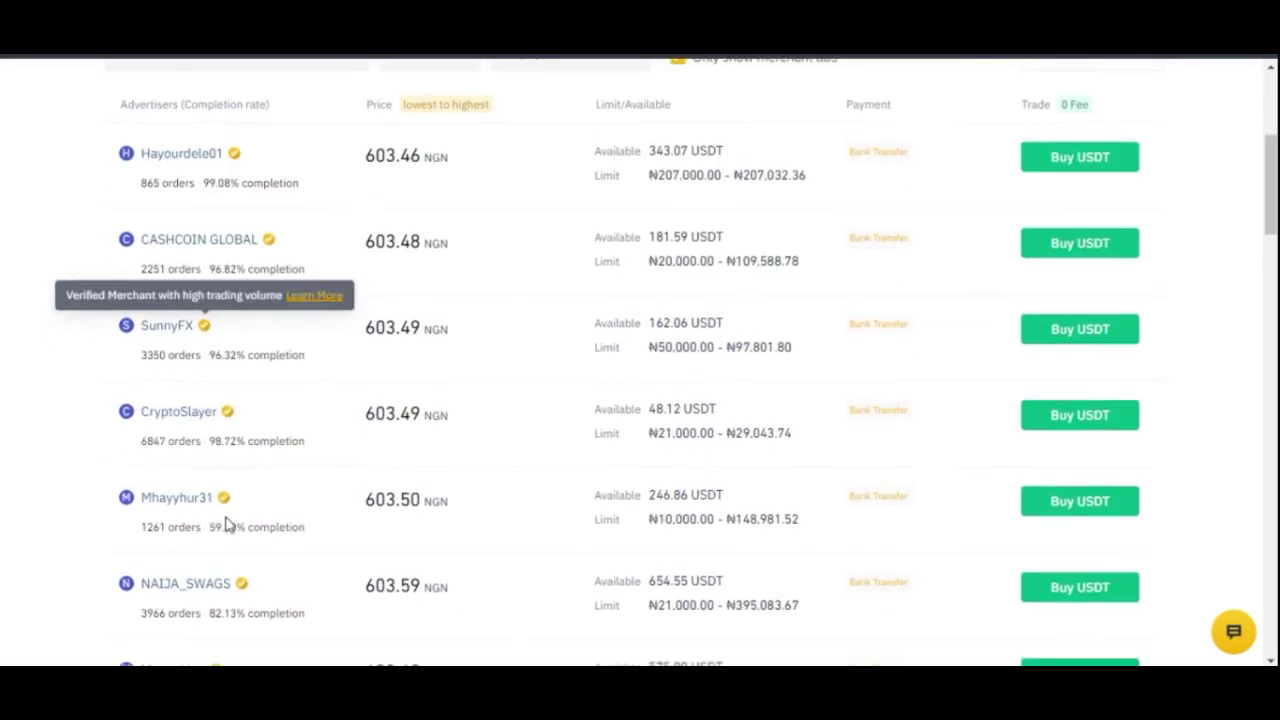
pyautogui.scroll(-1, 250, 490)
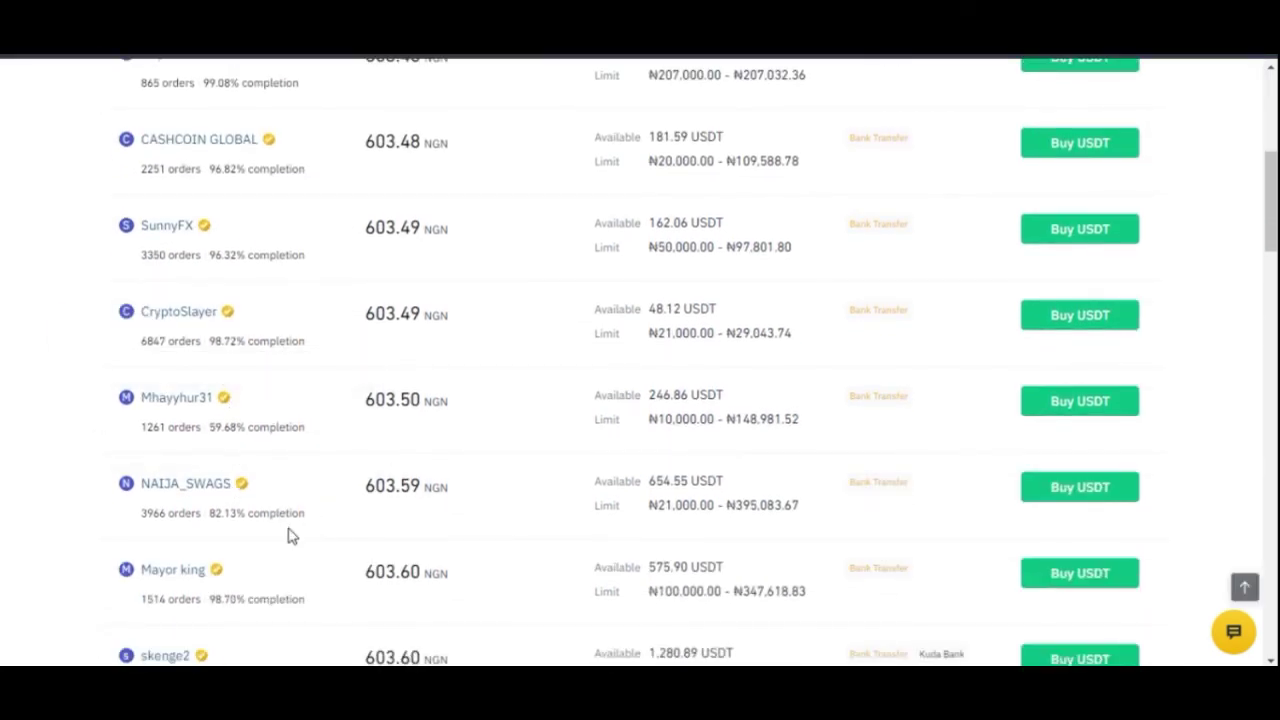
pyautogui.scroll(3, 289, 532)
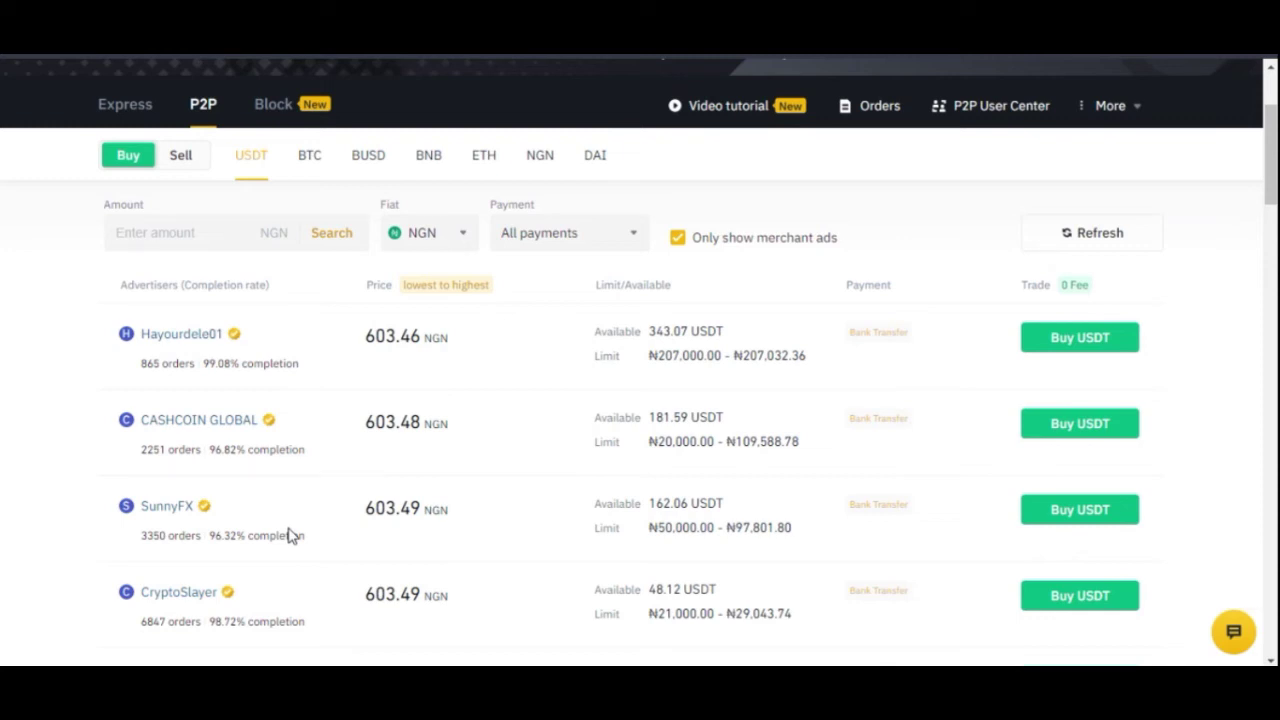
# Step: Check the order limits of the first three merchant buy ads, and switch to the merchants' USDT sell offers
pyautogui.moveTo(657, 357); pyautogui.dragTo(792, 357)
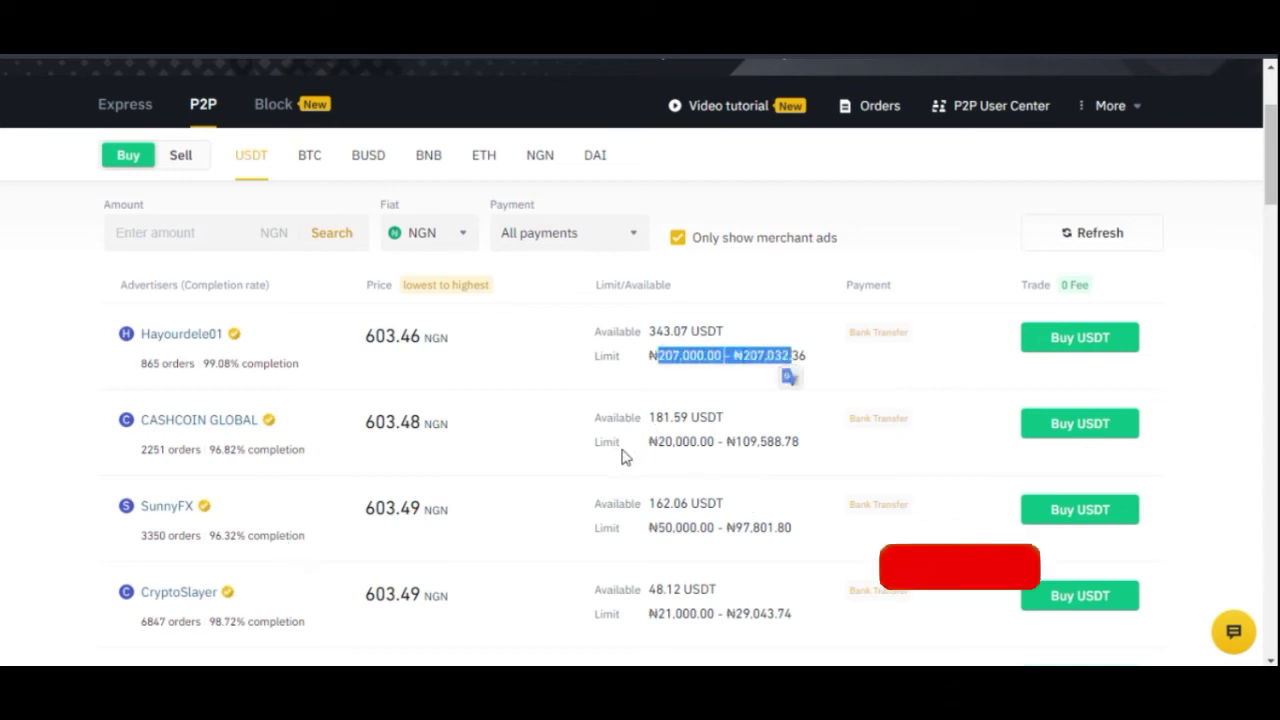
pyautogui.click(755, 362)
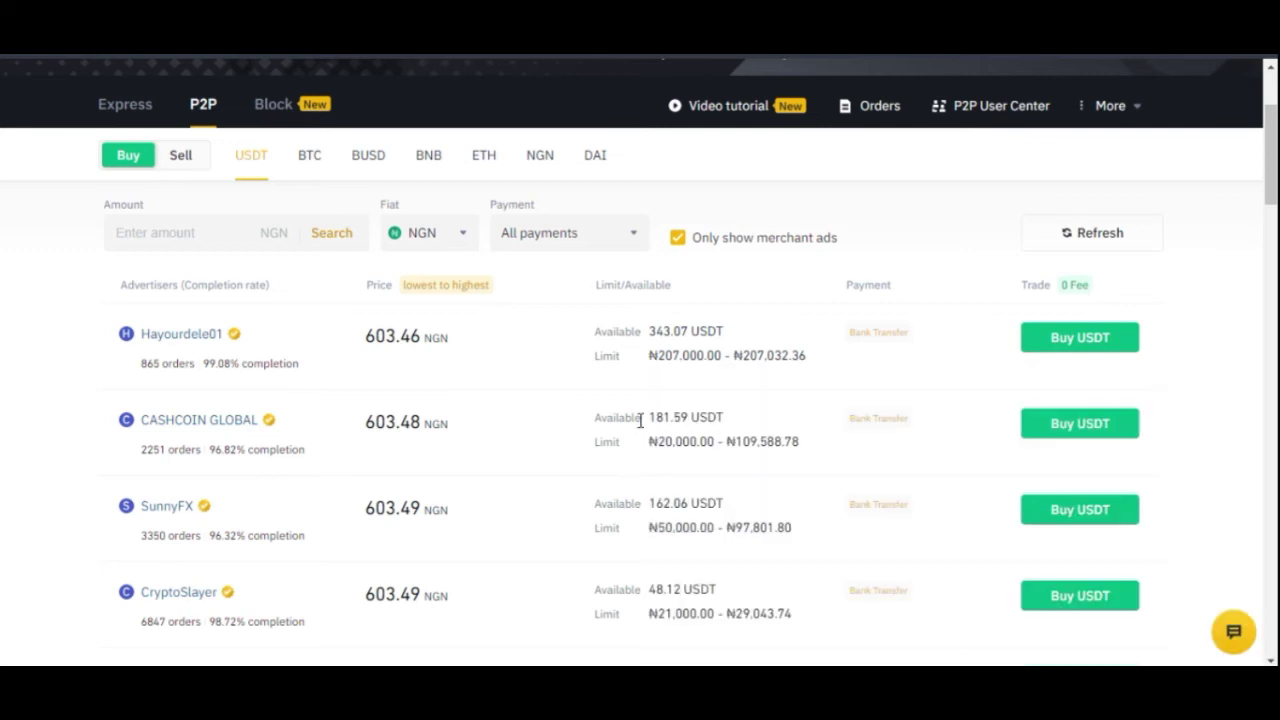
pyautogui.moveTo(648, 355); pyautogui.dragTo(714, 528)
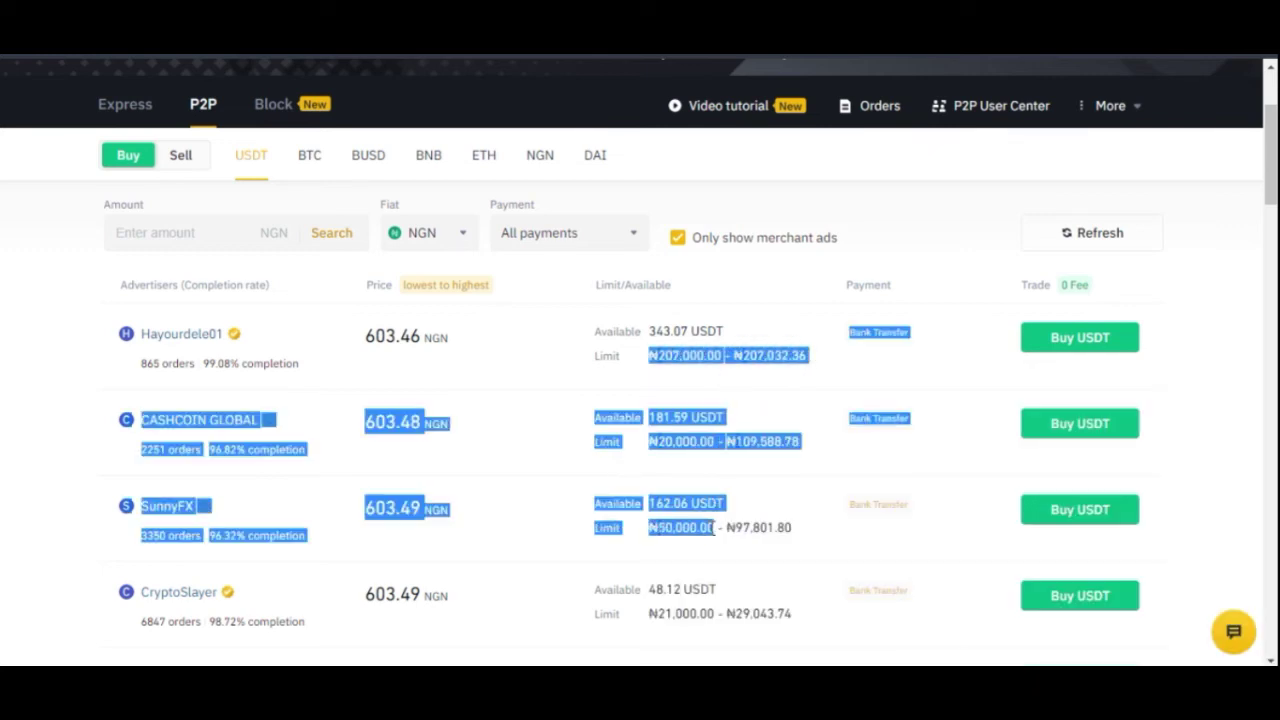
pyautogui.click(672, 554)
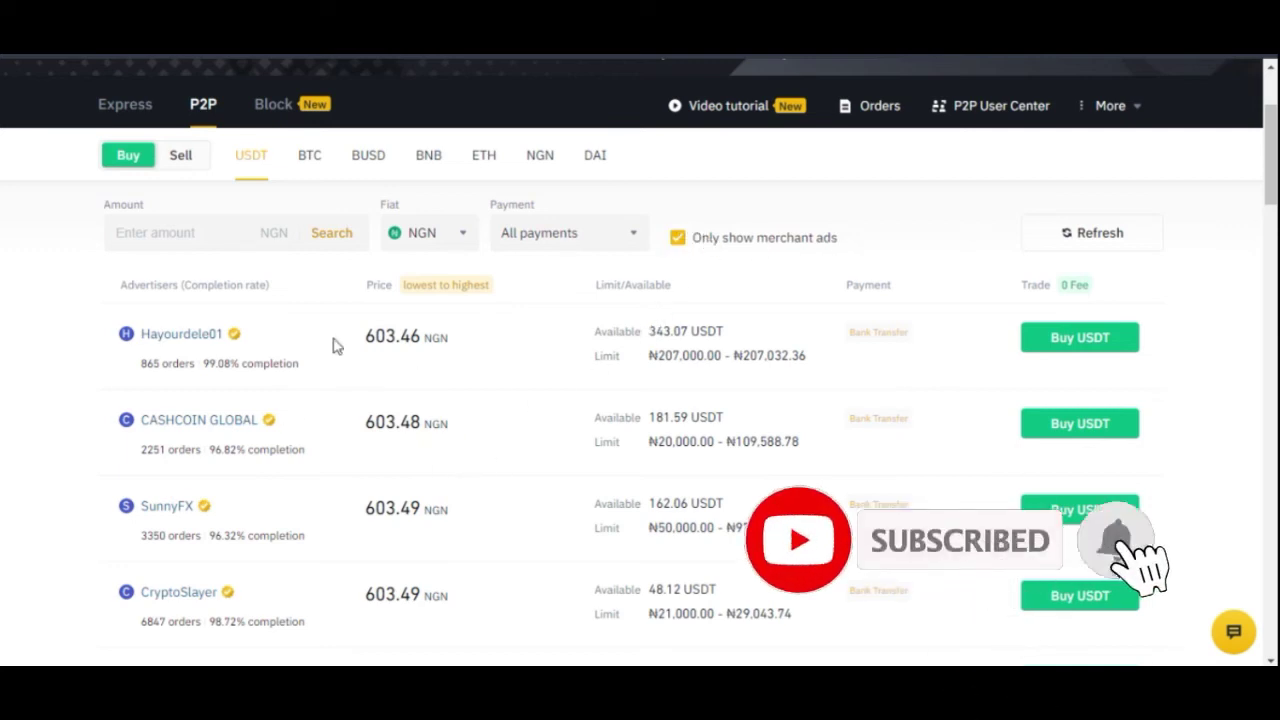
pyautogui.click(178, 162)
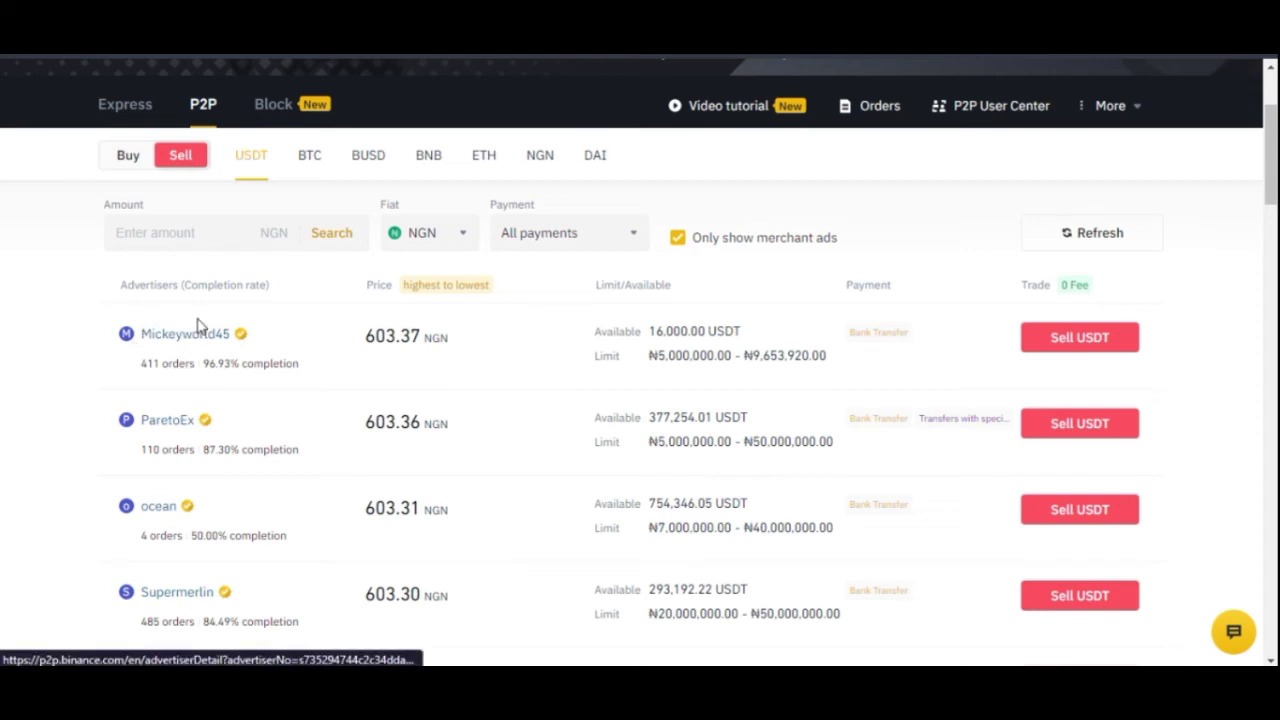
# Step: Open the P2P User Center and check the verification status and trade statistics of the profile
pyautogui.scroll(2, 835, 528)
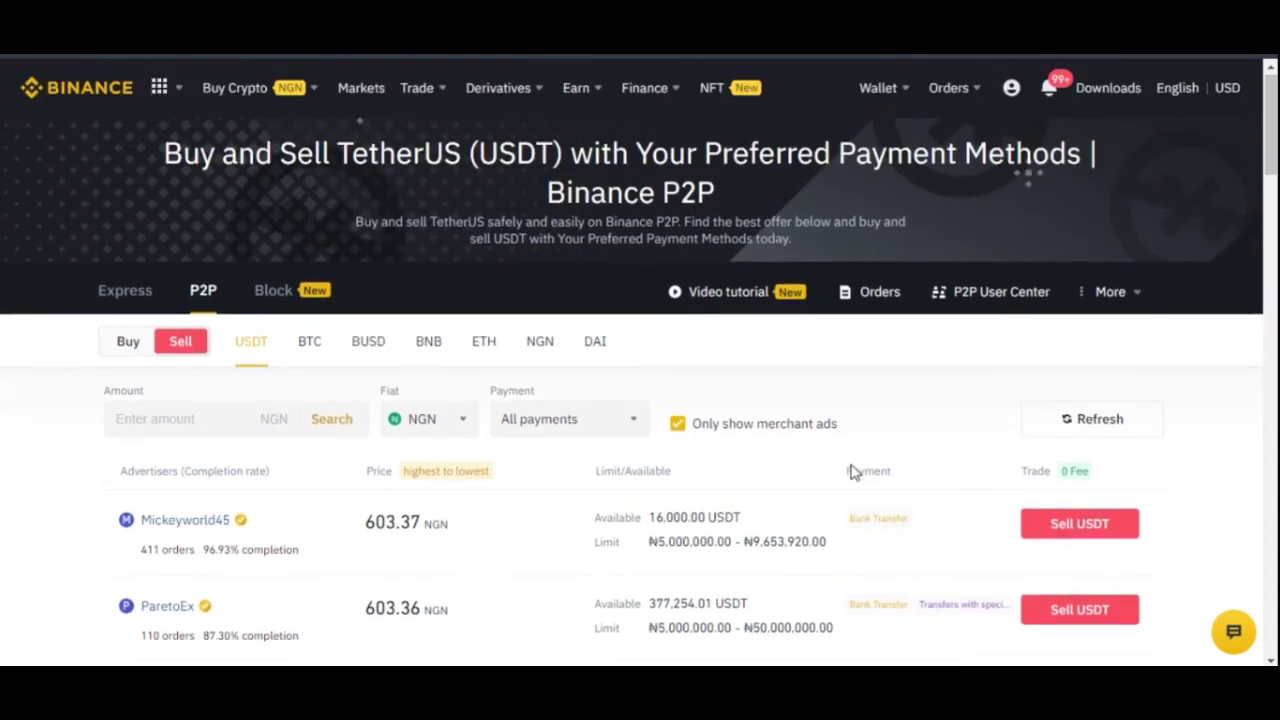
pyautogui.click(993, 300)
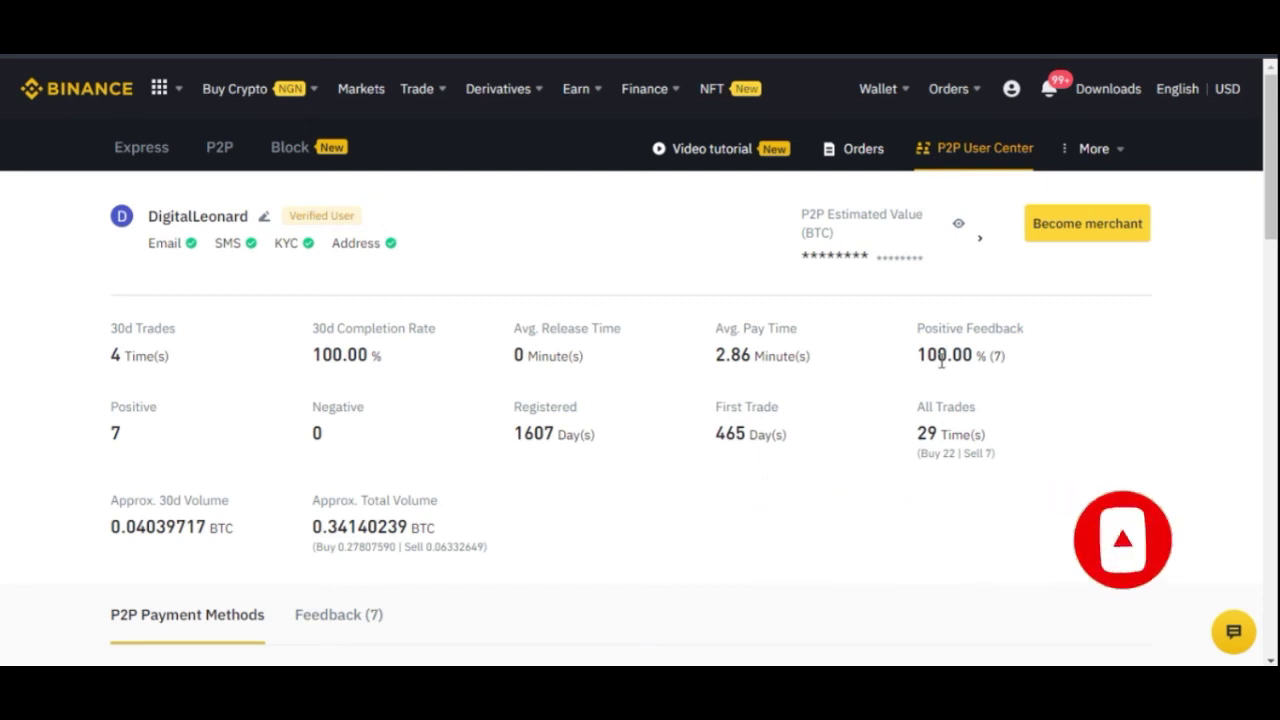
pyautogui.moveTo(331, 215); pyautogui.dragTo(394, 211)
pyautogui.click(129, 294)
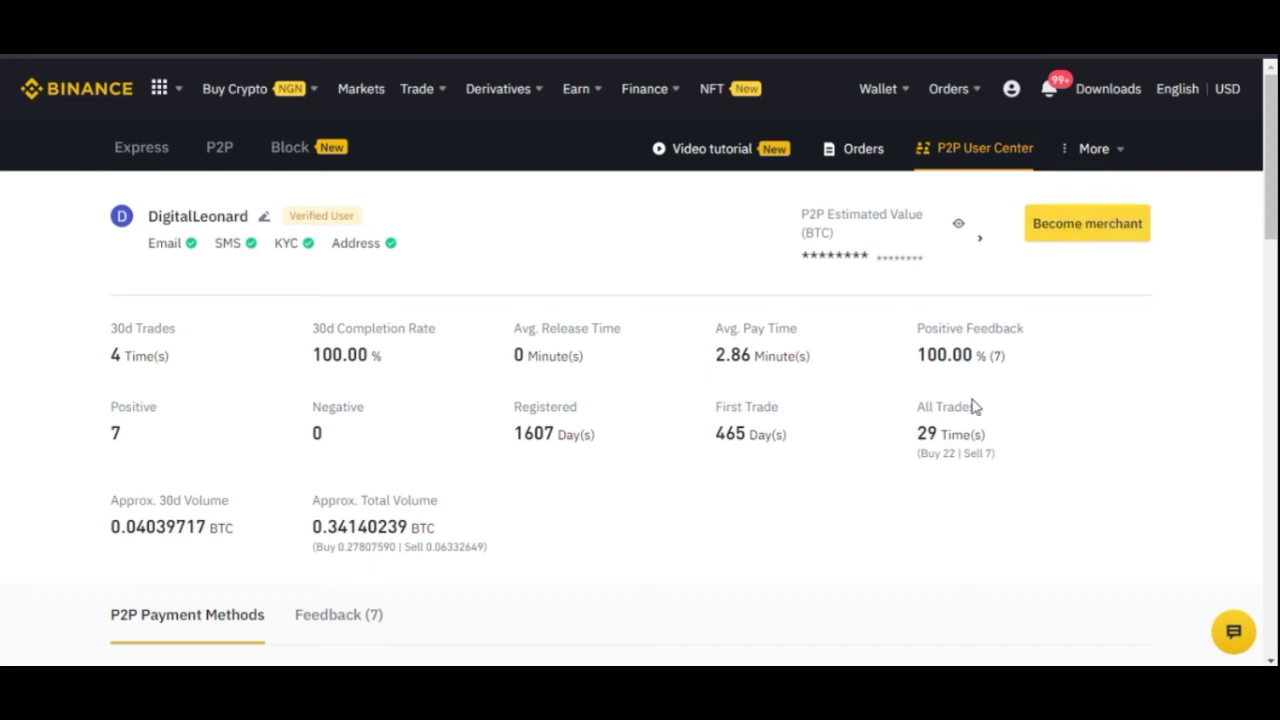
# Step: Open the P2P merchant application and read through its benefits, including Verified Badges, and its requirements
pyautogui.click(1100, 230)
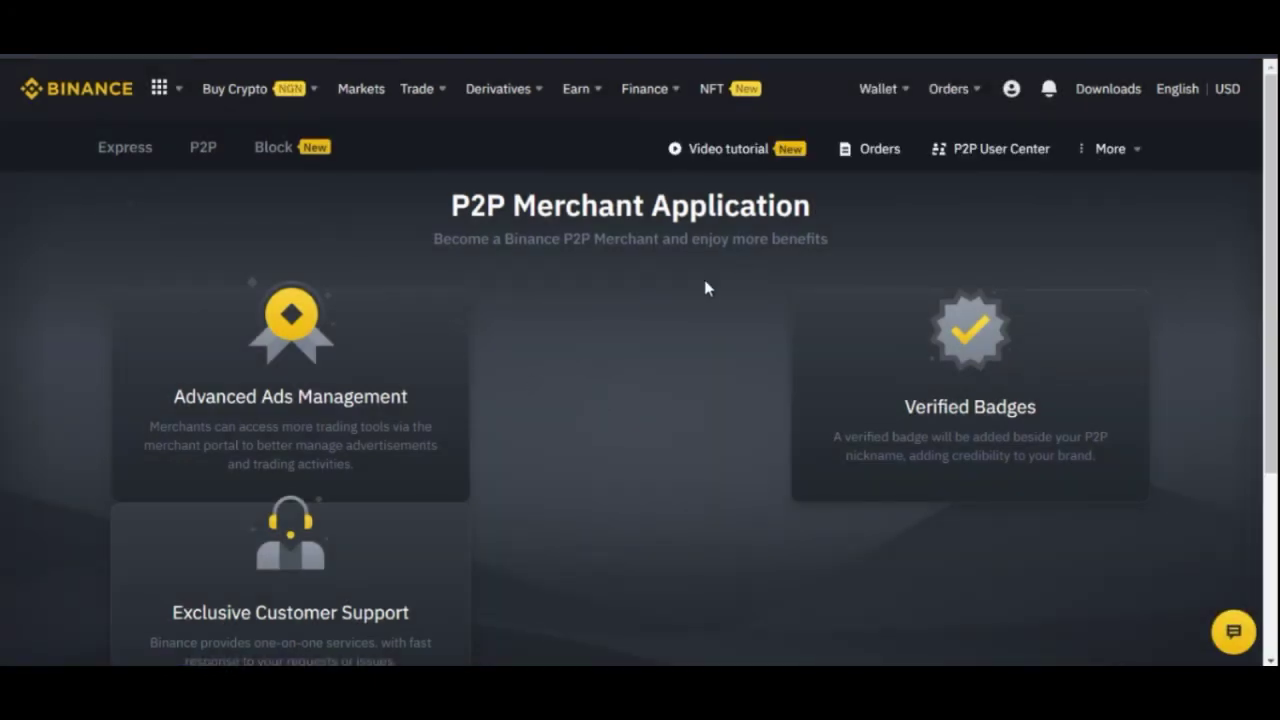
pyautogui.scroll(-1, 331, 443)
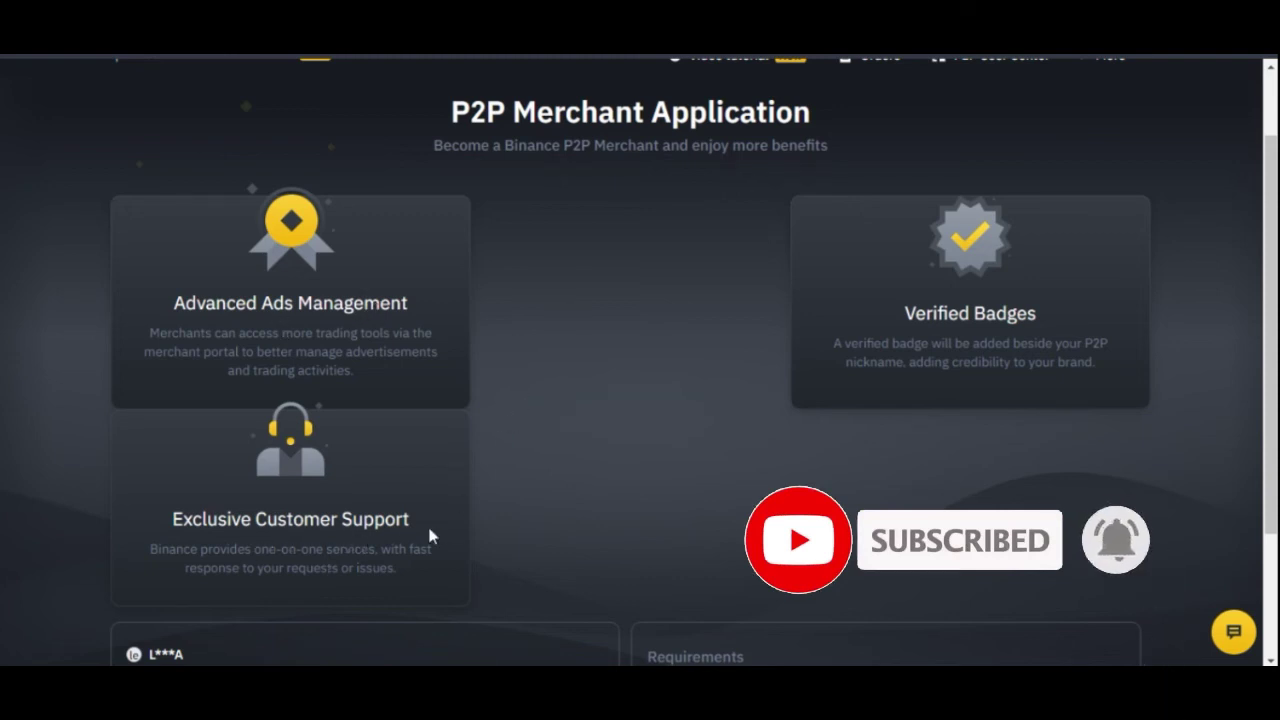
pyautogui.moveTo(904, 314); pyautogui.dragTo(1042, 320)
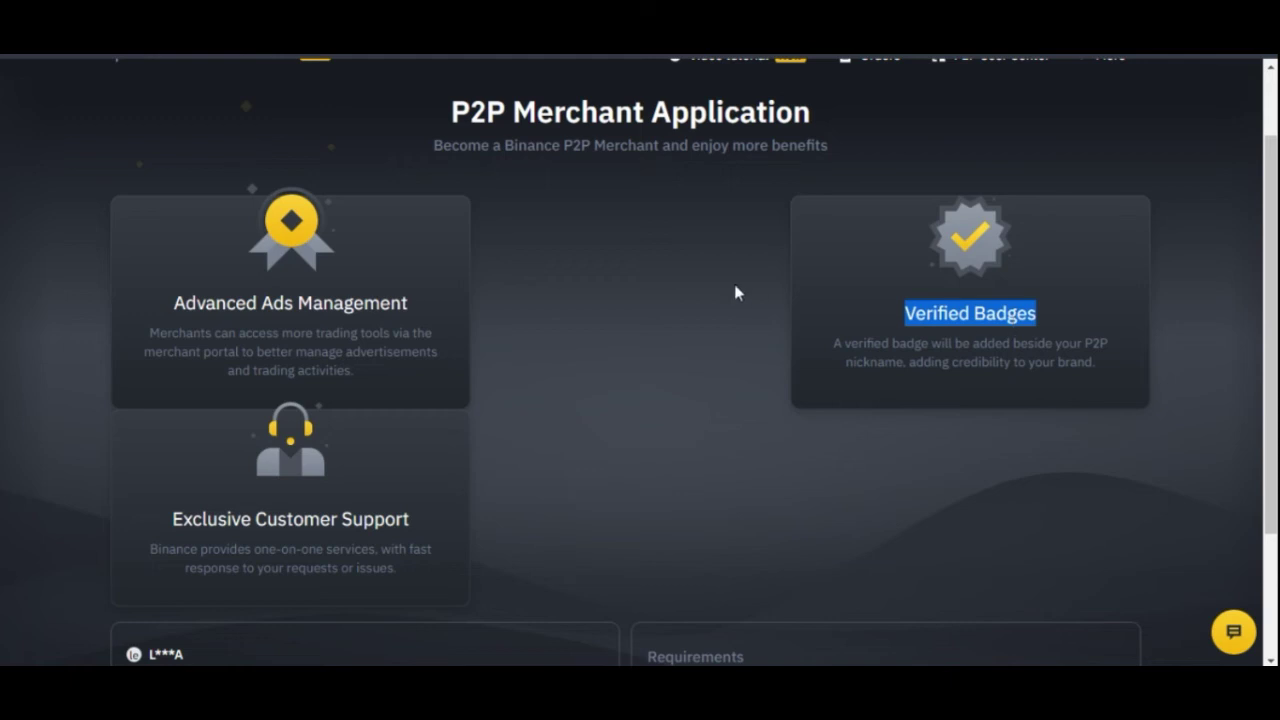
pyautogui.click(700, 440)
pyautogui.scroll(-1, 700, 440)
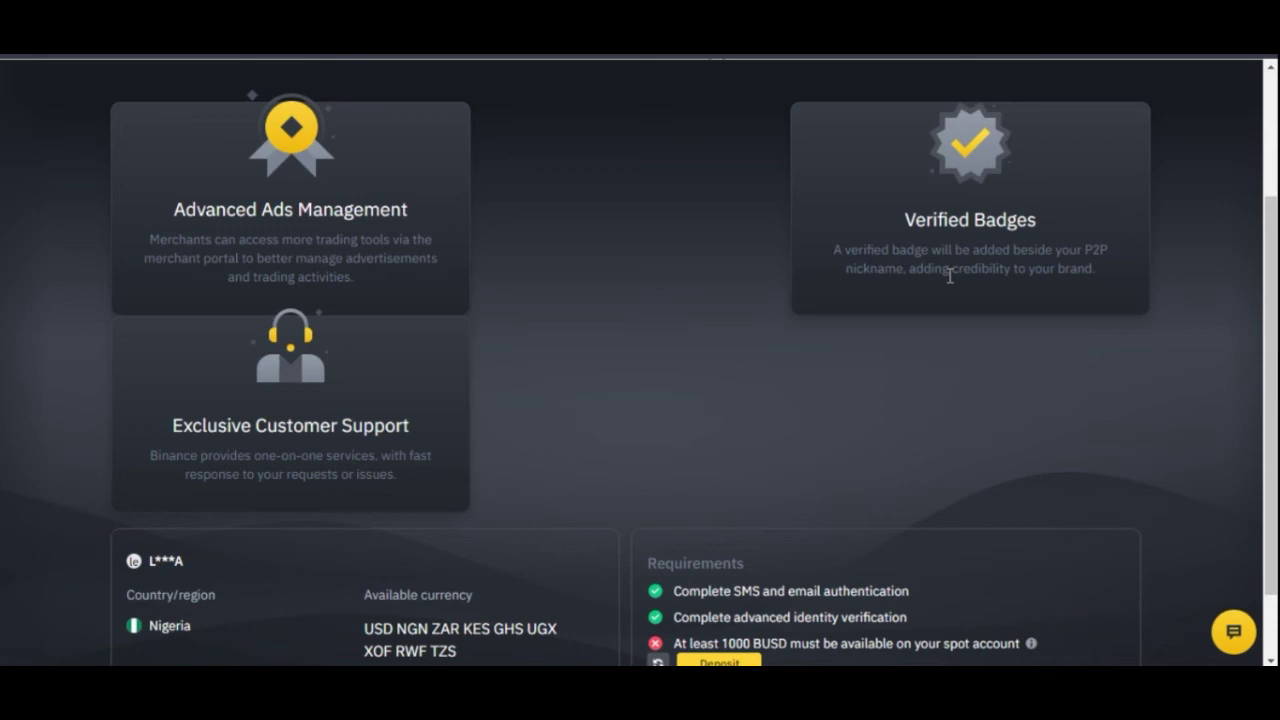
pyautogui.scroll(-1, 725, 441)
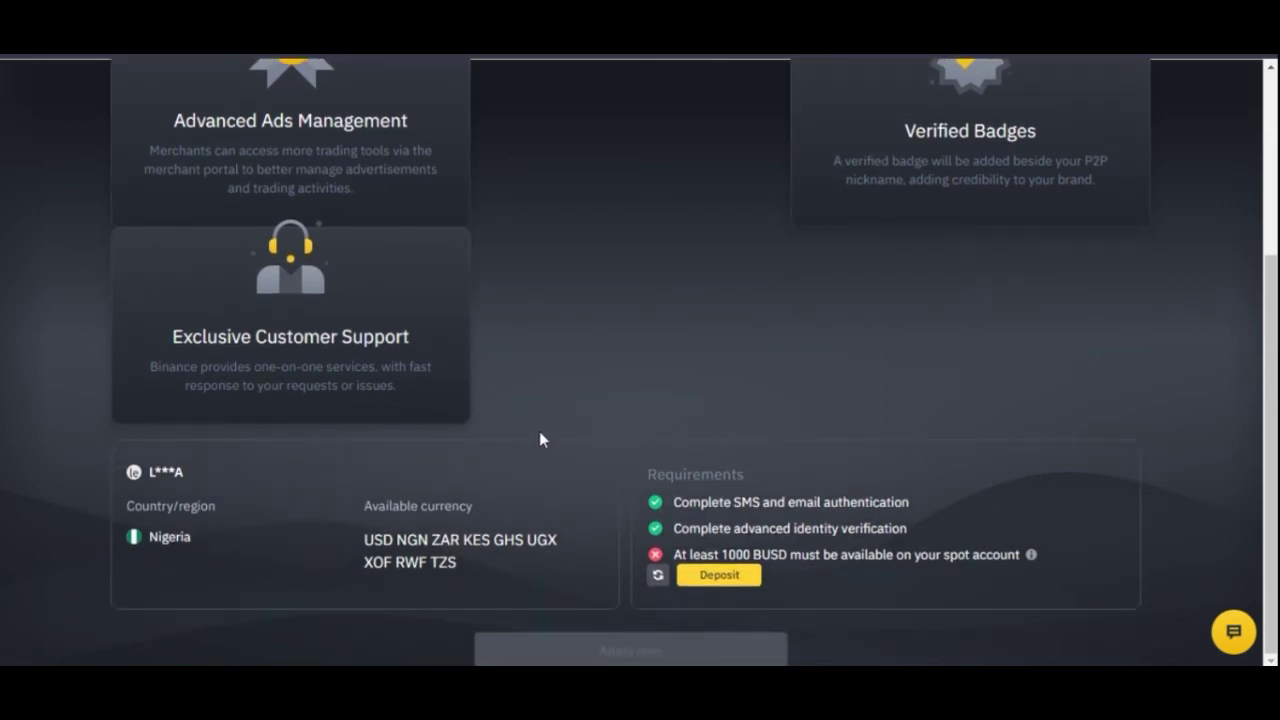
# Step: Review the merchant application requirements for SMS and email authentication and for advanced identity verification
pyautogui.moveTo(672, 502); pyautogui.dragTo(1020, 556)
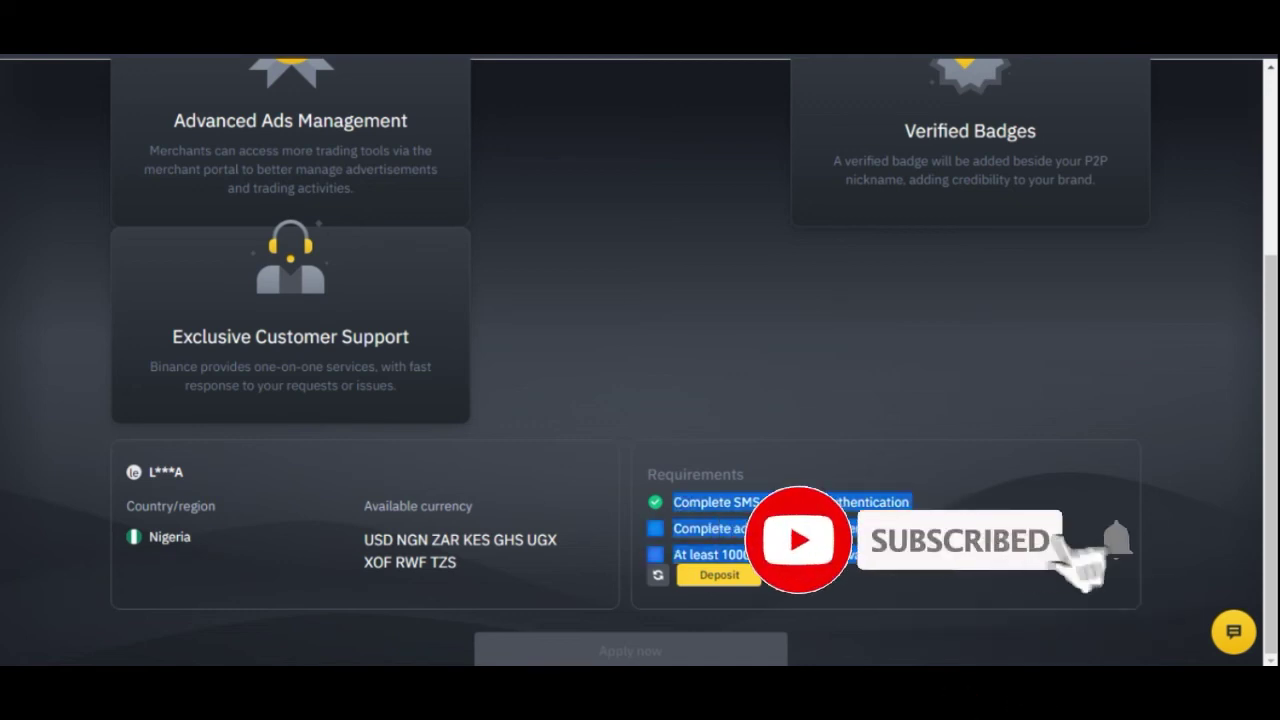
pyautogui.click(939, 379)
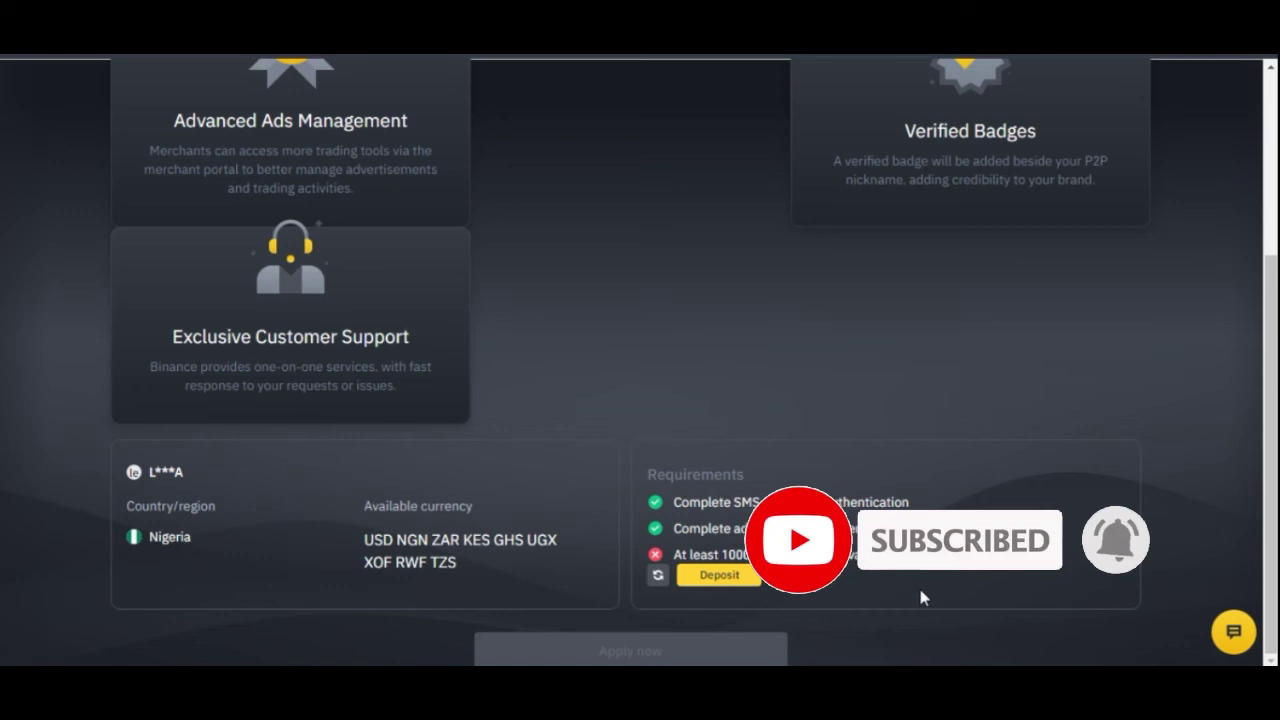
pyautogui.moveTo(690, 502); pyautogui.dragTo(914, 506)
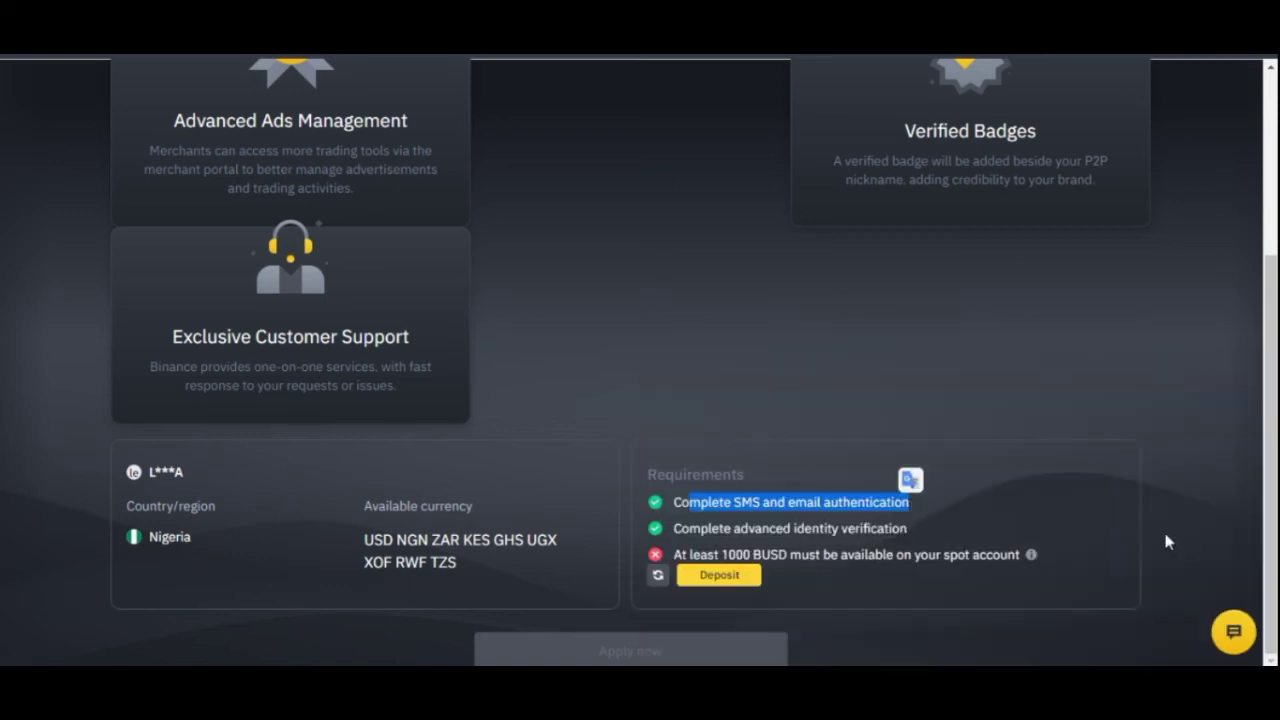
pyautogui.moveTo(684, 528); pyautogui.dragTo(920, 542)
pyautogui.click(851, 389)
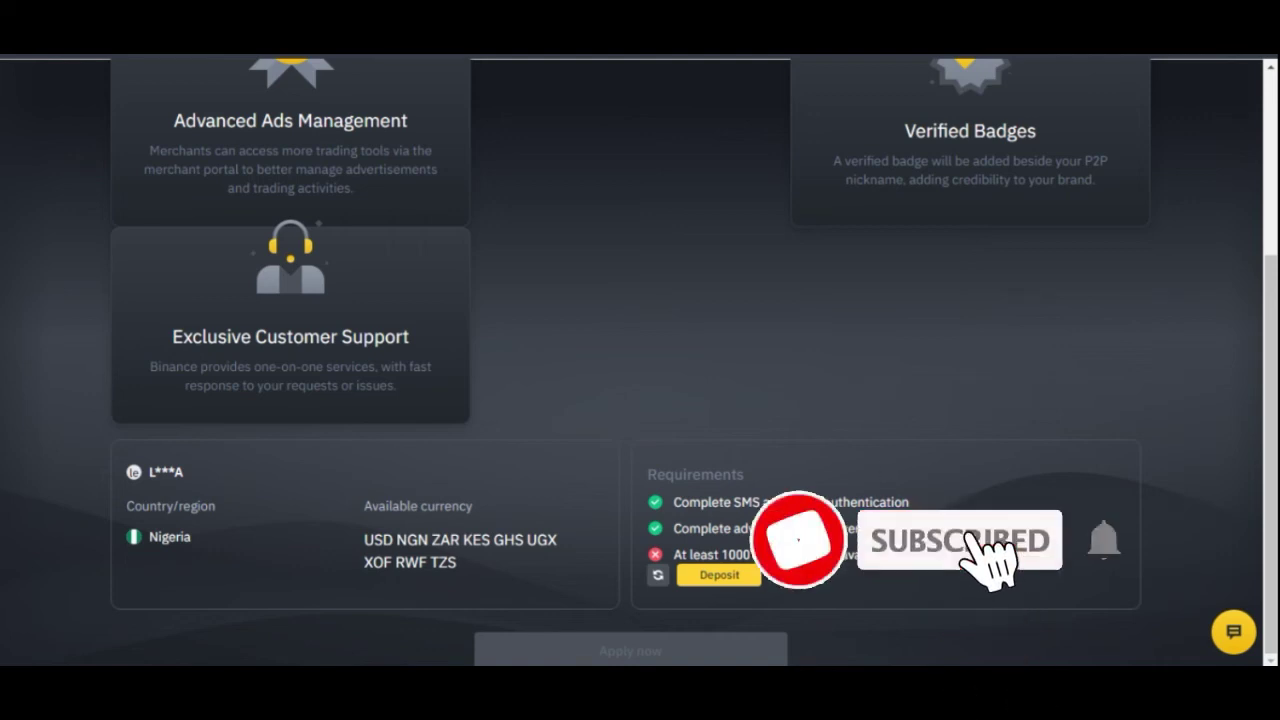
pyautogui.moveTo(701, 502); pyautogui.dragTo(886, 502)
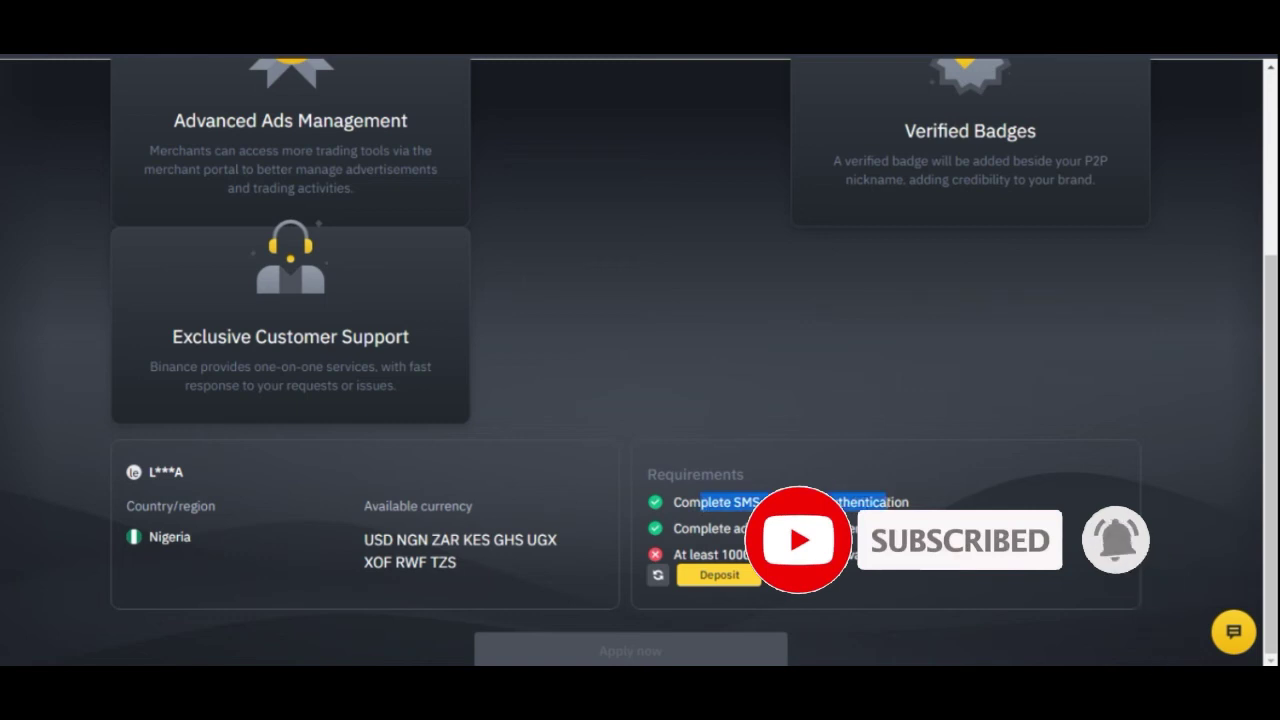
pyautogui.click(886, 502)
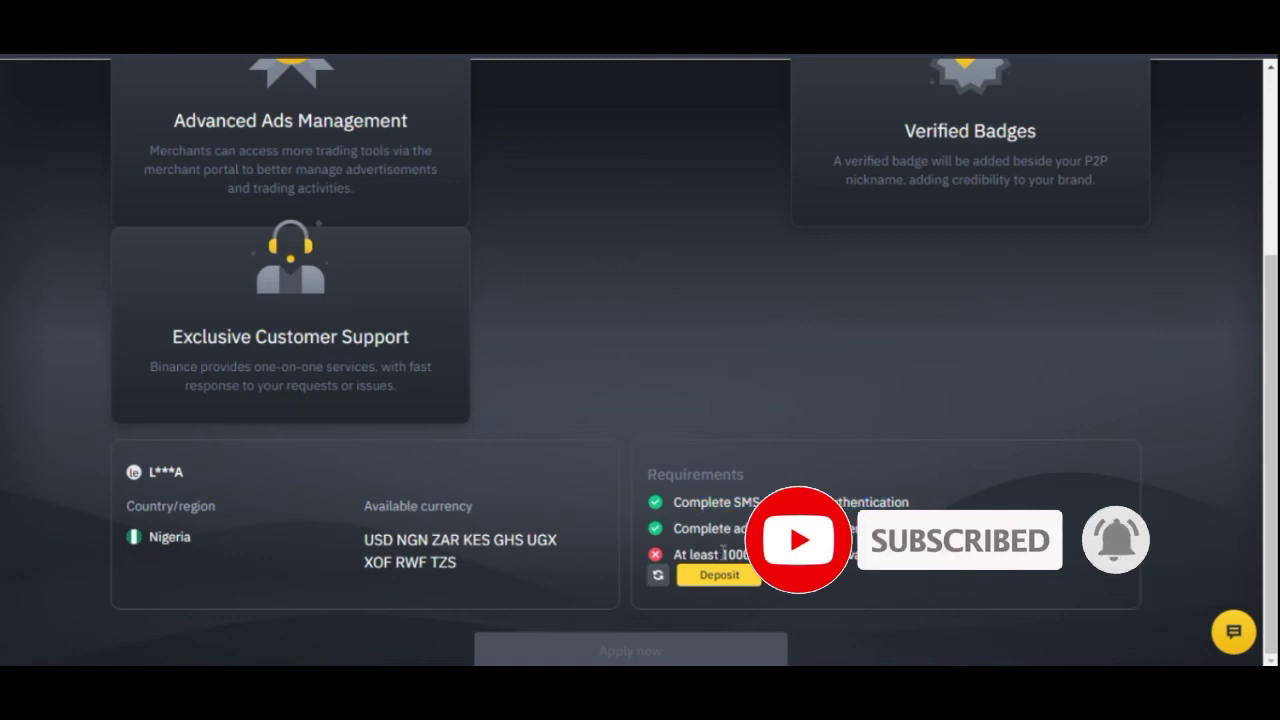
# Step: Read the merchant requirement about the minimum BUSD balance on the spot account, and return to the application's benefits
pyautogui.moveTo(689, 554); pyautogui.dragTo(798, 550)
pyautogui.click(795, 547)
pyautogui.doubleClick(918, 551)
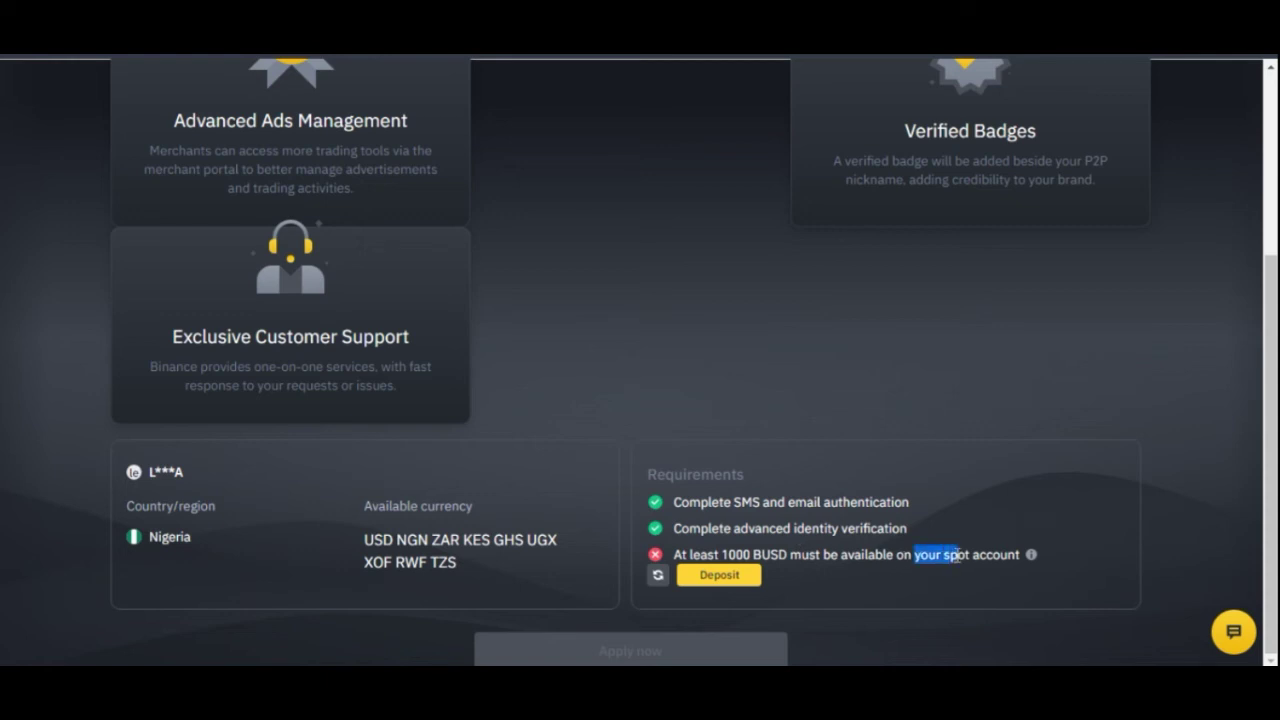
pyautogui.click(864, 511)
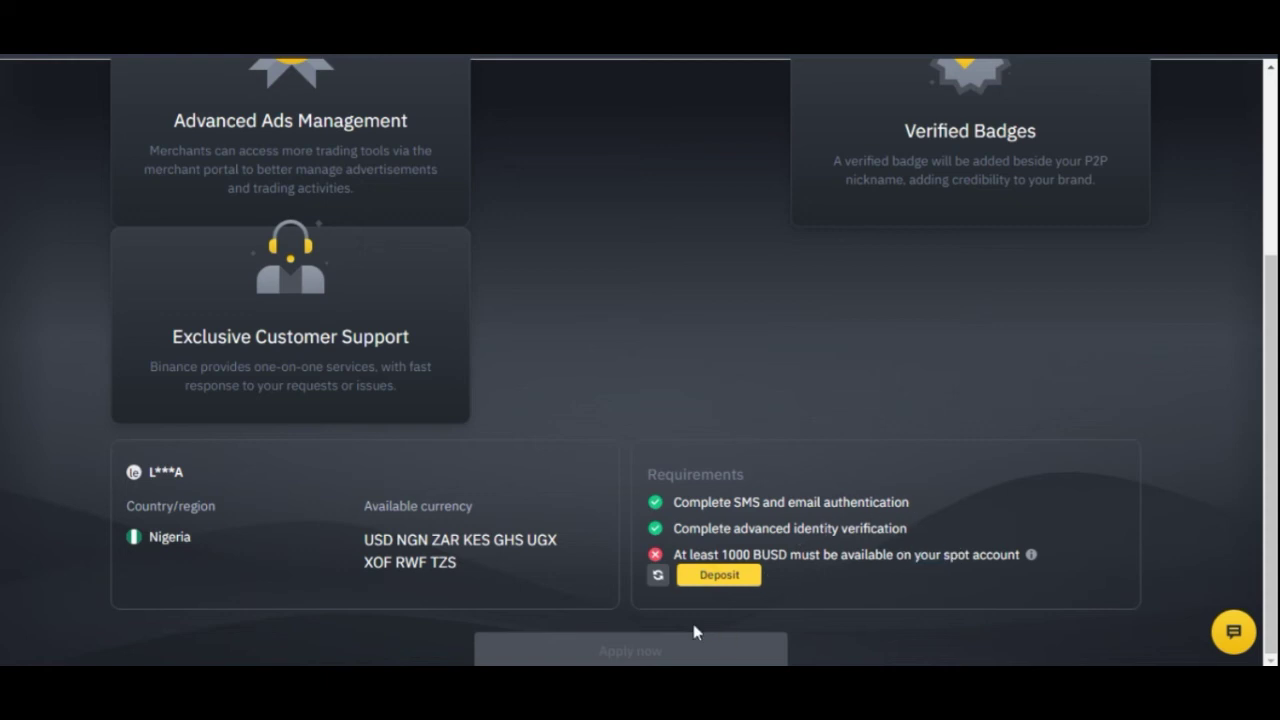
pyautogui.scroll(1, 543, 591)
pyautogui.scroll(-1, 543, 591)
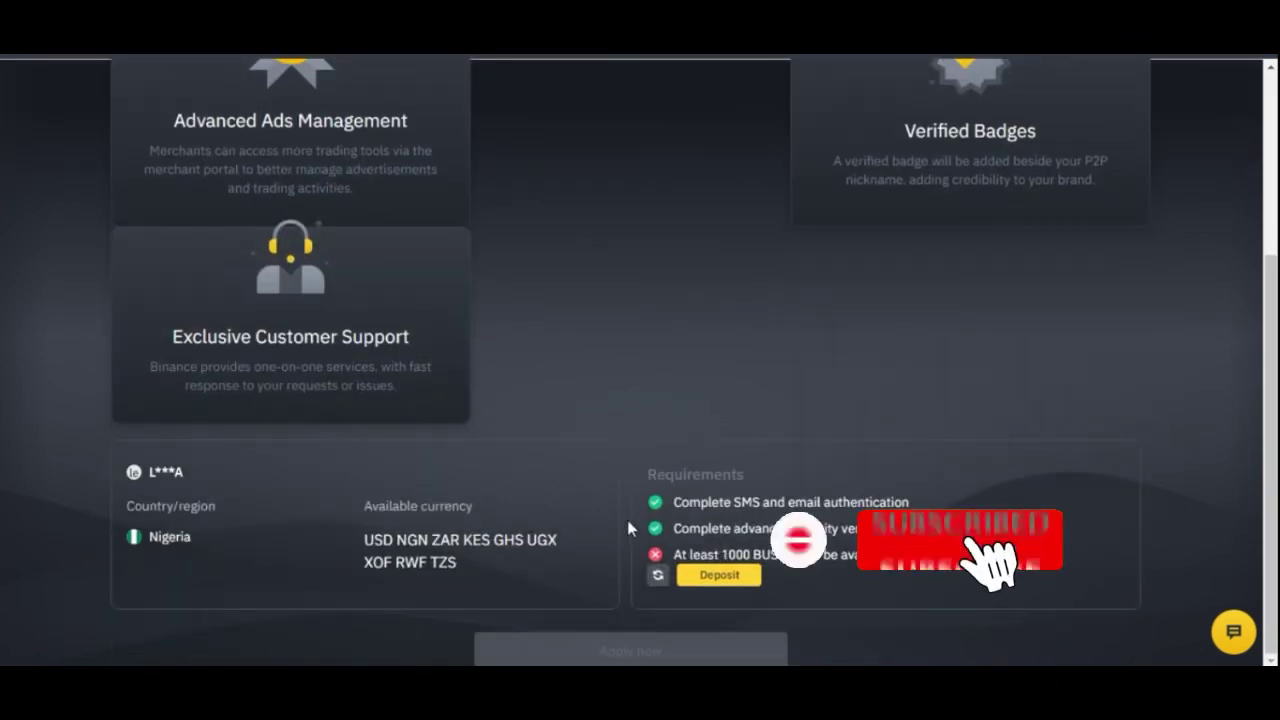
pyautogui.scroll(3, 400, 500)
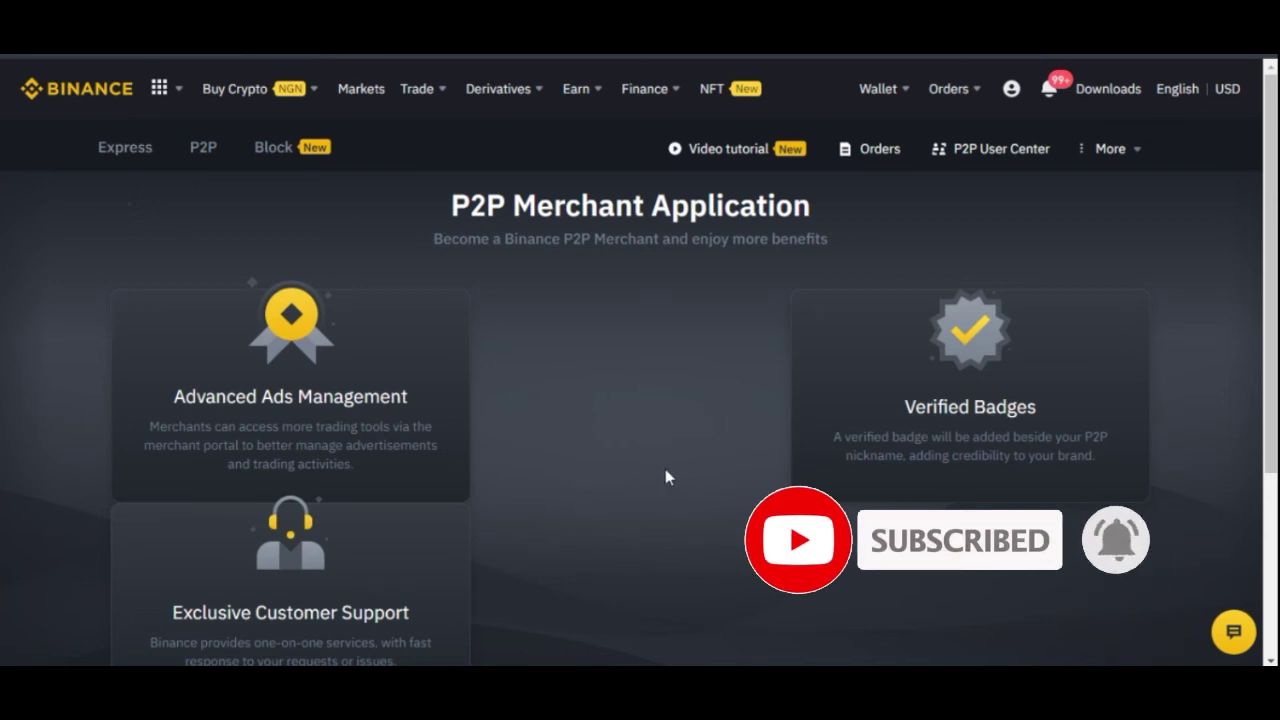
# Step: Return to the P2P market and look over the BUSD buy offers priced in NGN
pyautogui.hotkey('alt', 'Left')
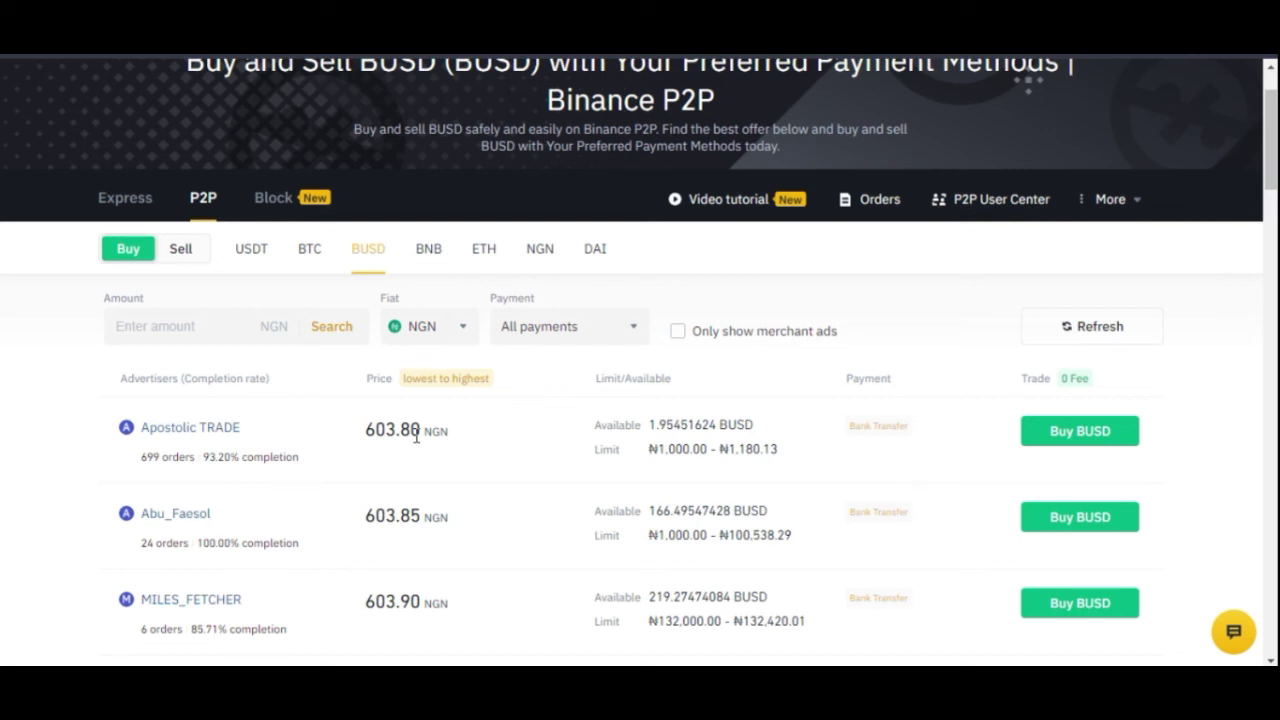
pyautogui.scroll(1, 670, 506)
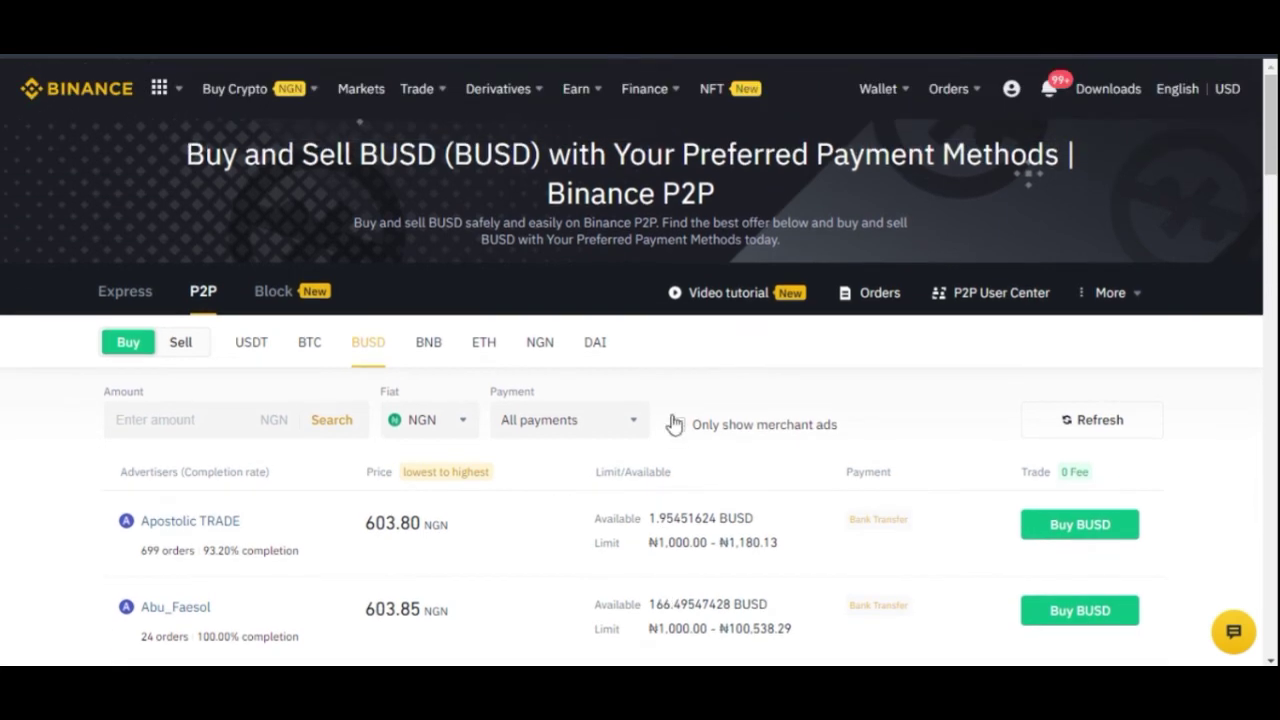
pyautogui.scroll(-1, 483, 490)
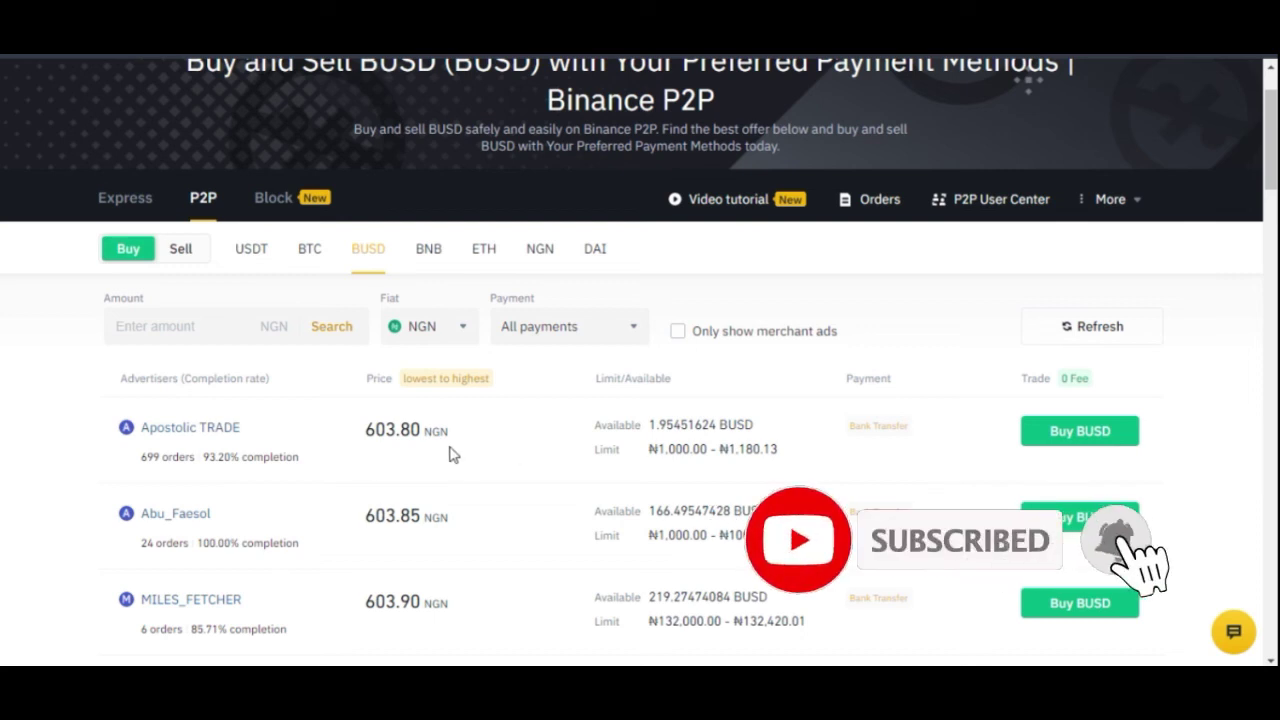
pyautogui.scroll(1, 720, 447)
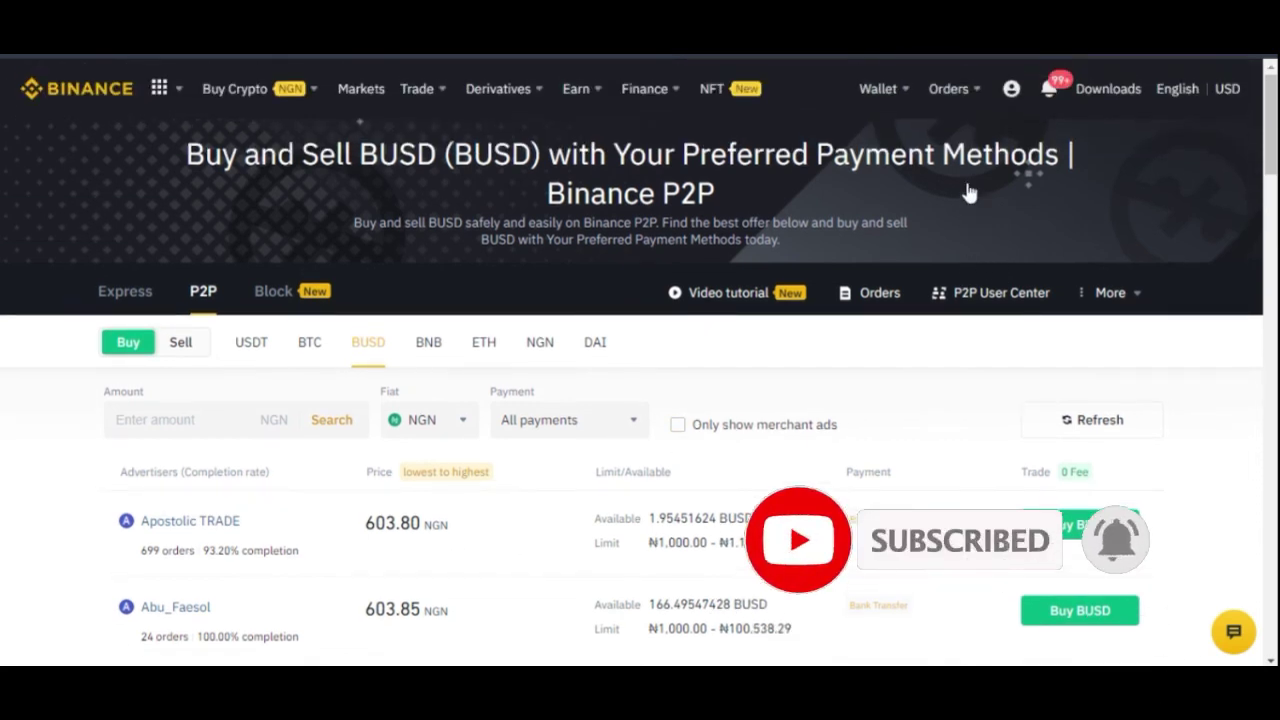
# Step: Open the wallet overview and go to the Funding wallet
pyautogui.moveTo(886, 112)
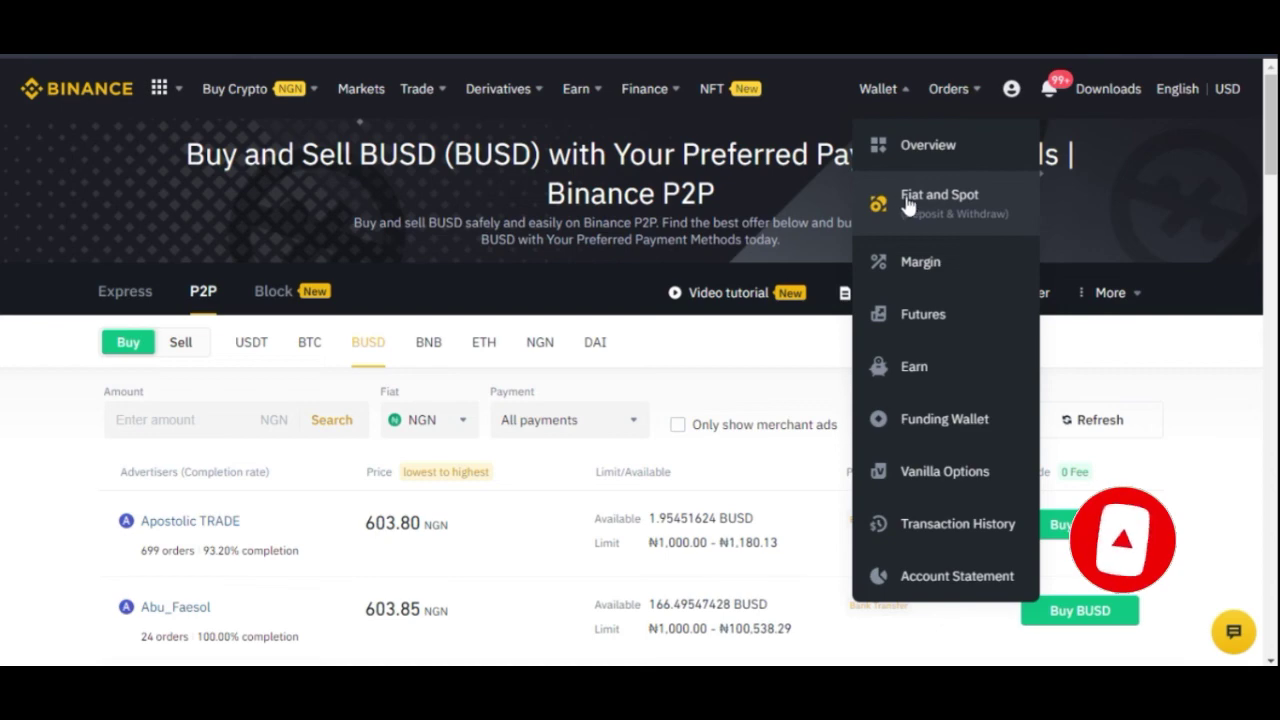
pyautogui.click(922, 152)
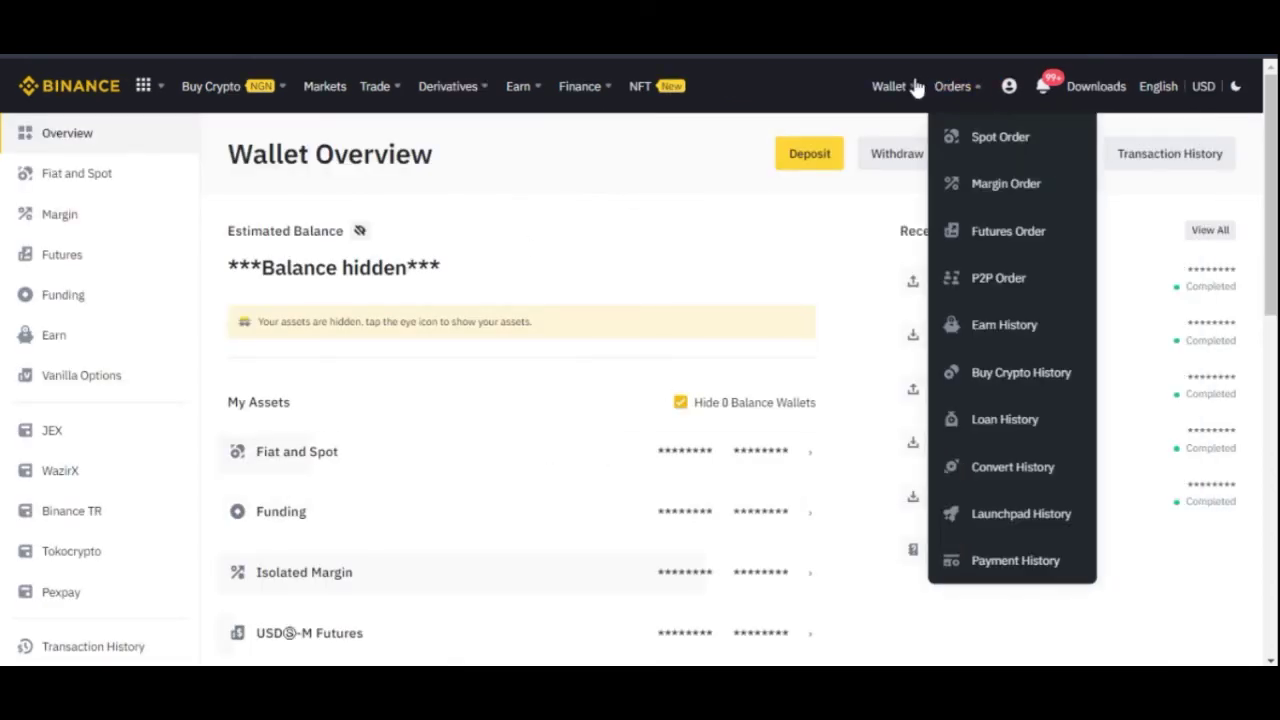
pyautogui.moveTo(905, 87)
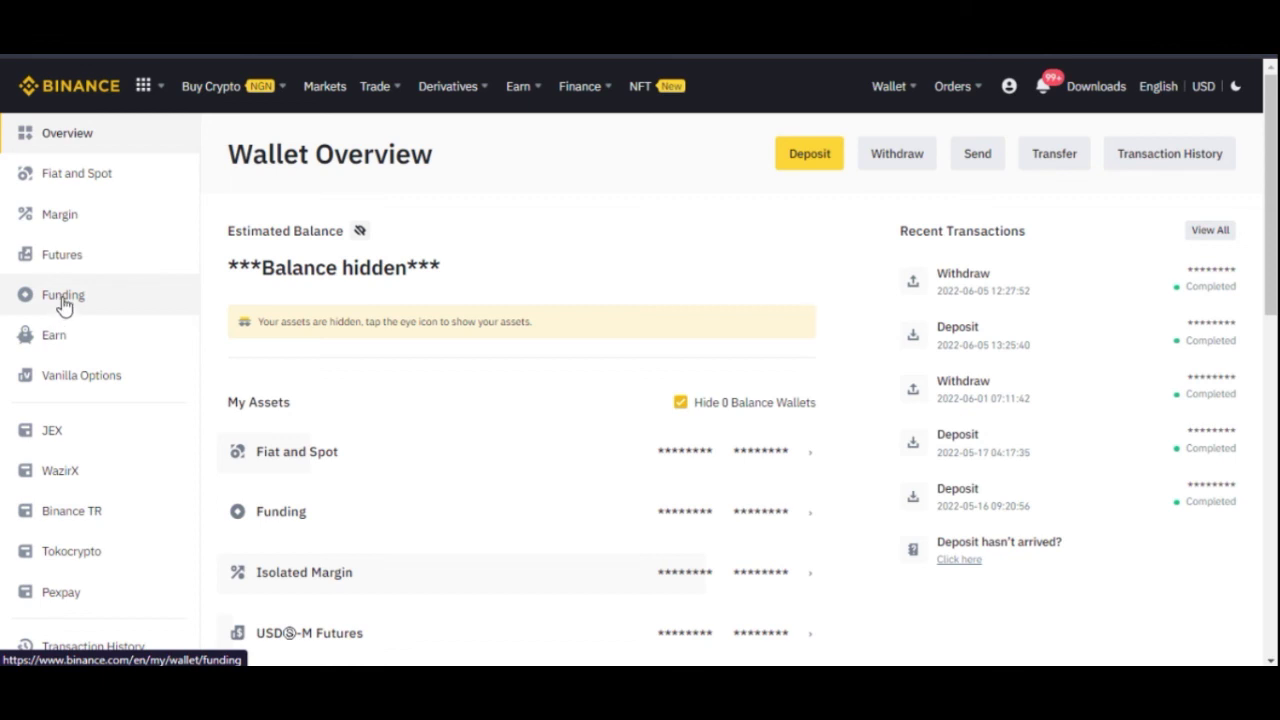
pyautogui.click(63, 300)
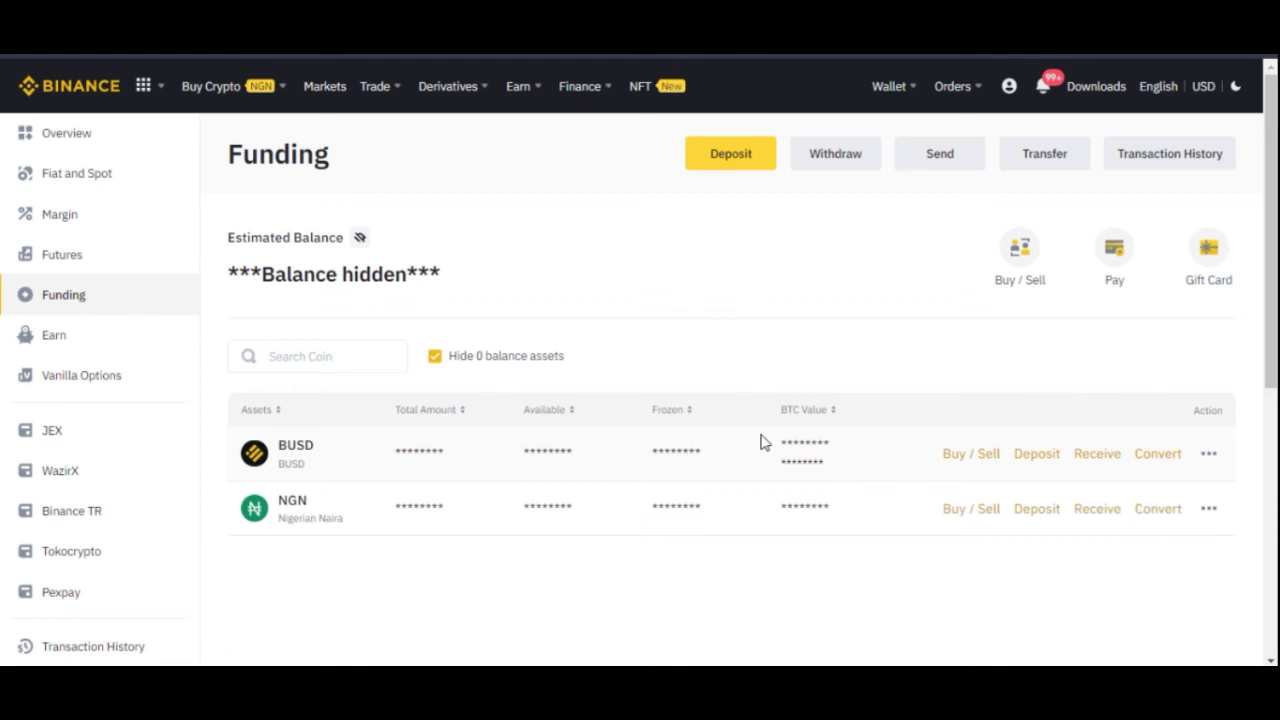
# Step: Start an internal transfer, reverse its direction to Funding to Fiat and Spot, check the destination options, and close it unconfirmed
pyautogui.click(1048, 158)
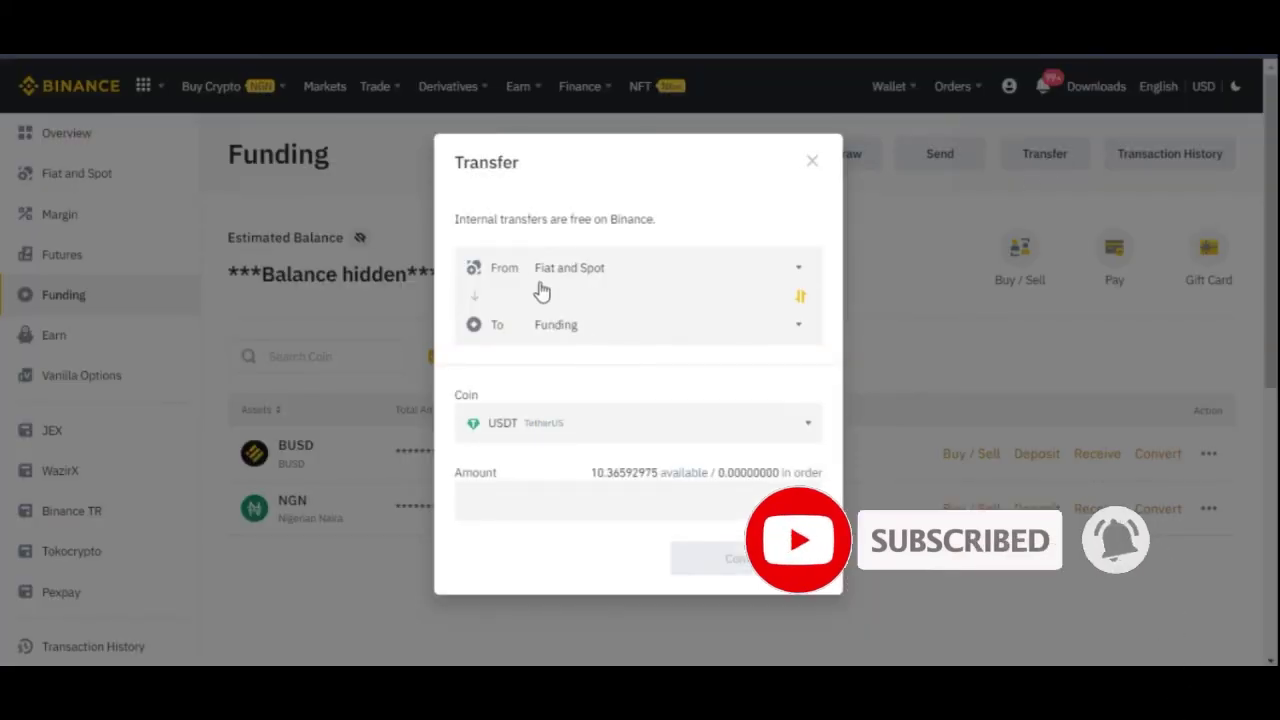
pyautogui.click(801, 297)
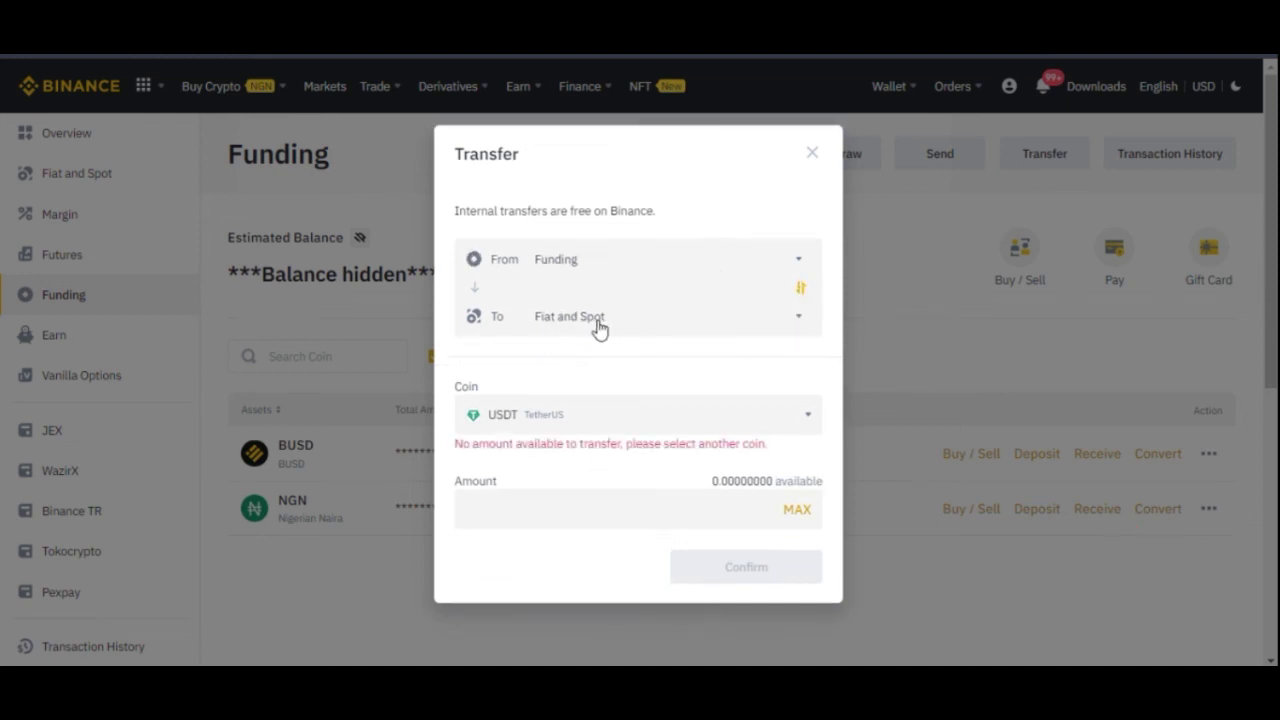
pyautogui.click(800, 319)
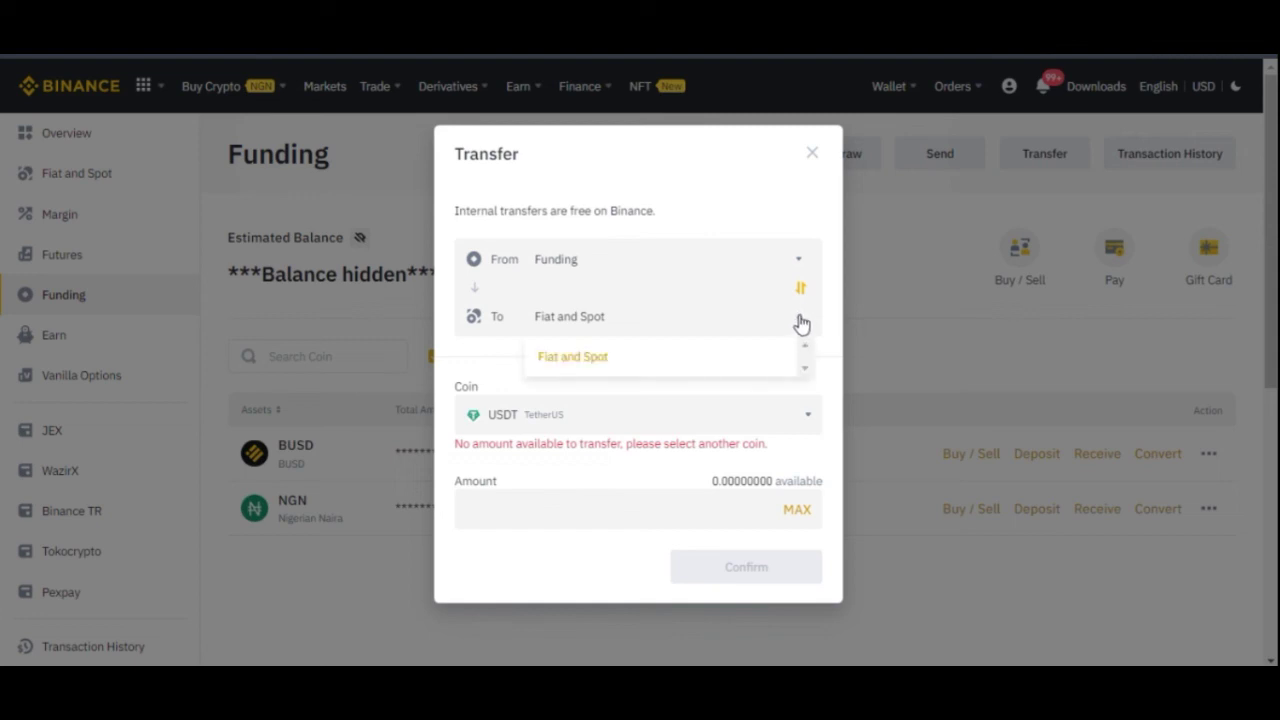
pyautogui.click(800, 323)
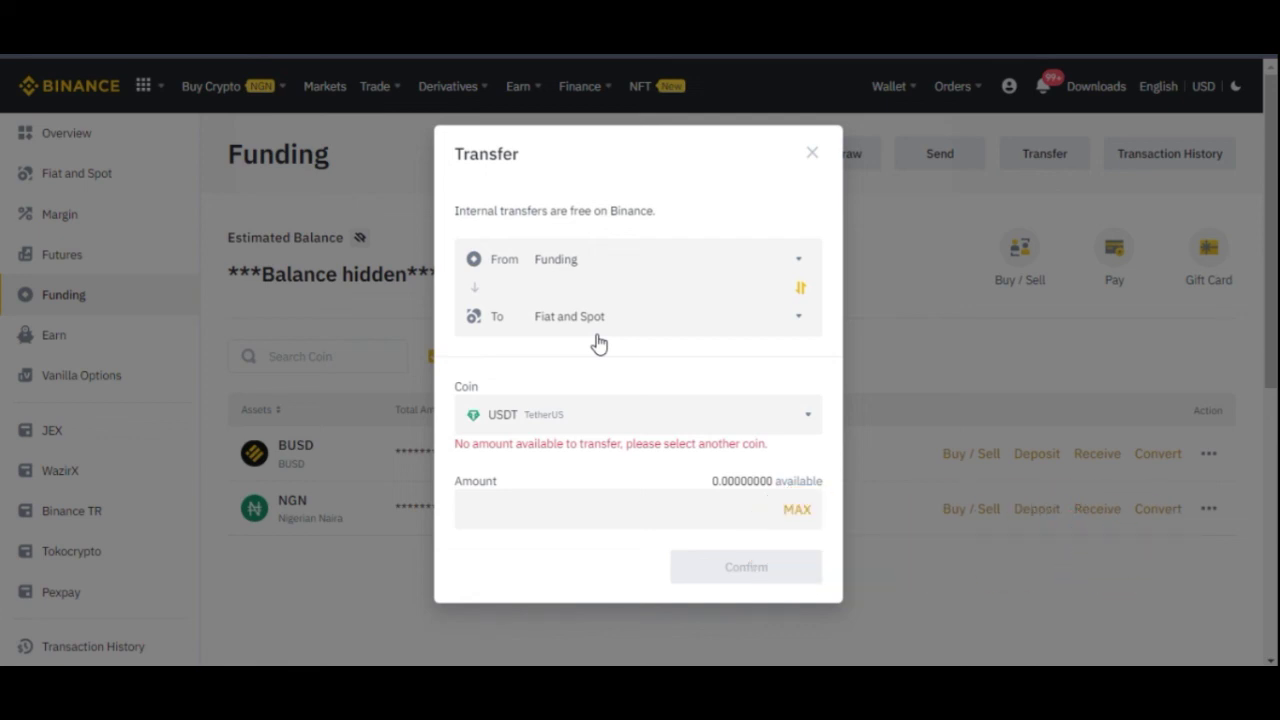
pyautogui.click(810, 155)
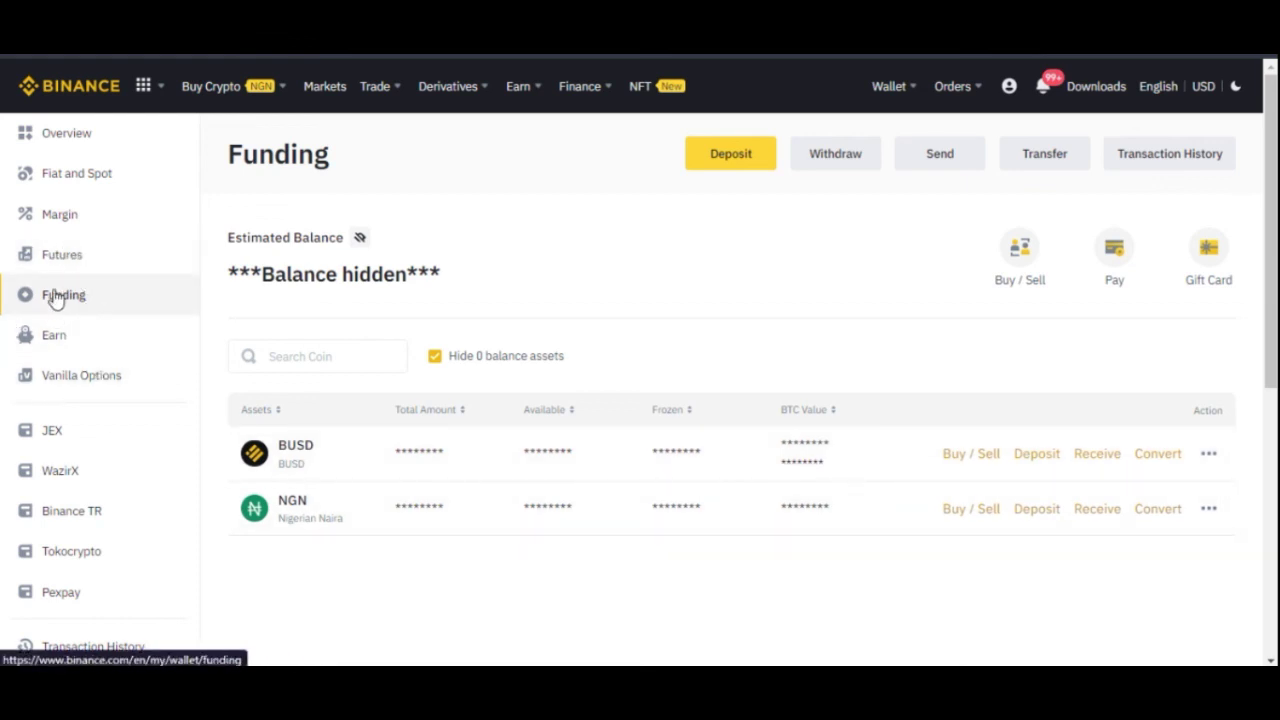
# Step: Start an internal transfer in the Fiat and Spot wallet and choose Funding as the destination
pyautogui.click(61, 179)
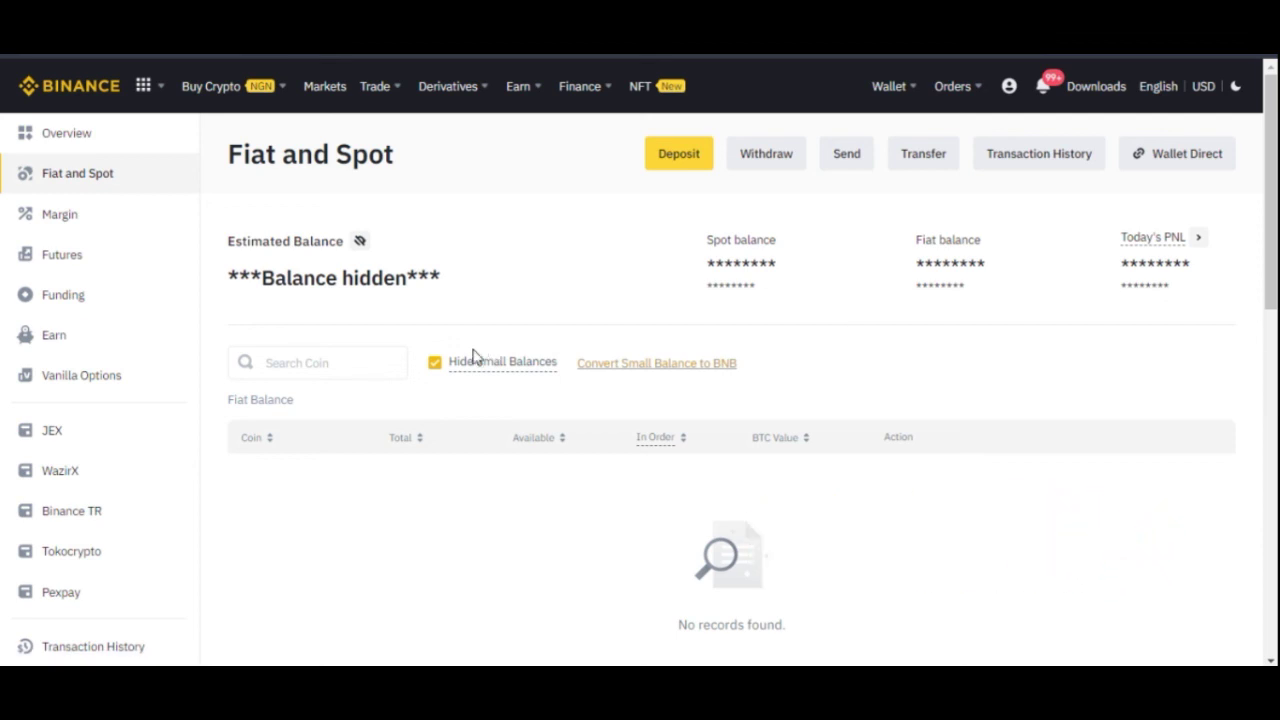
pyautogui.click(920, 157)
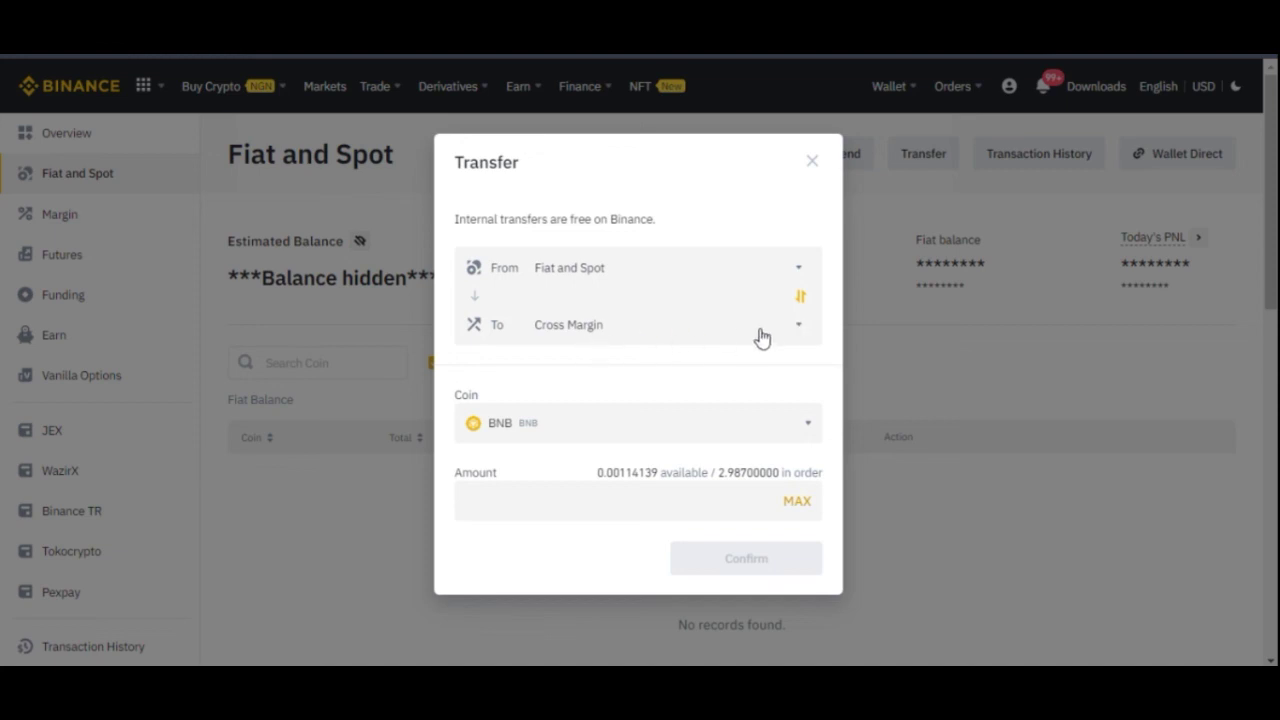
pyautogui.click(801, 334)
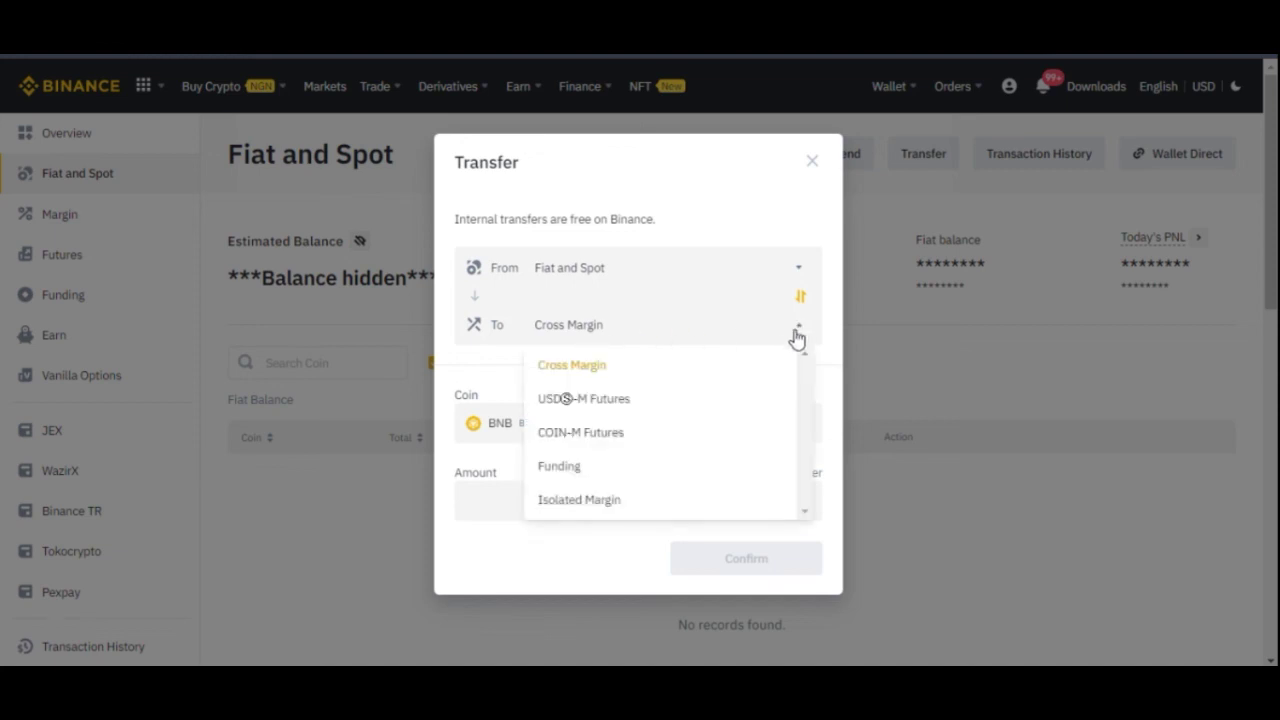
pyautogui.click(592, 467)
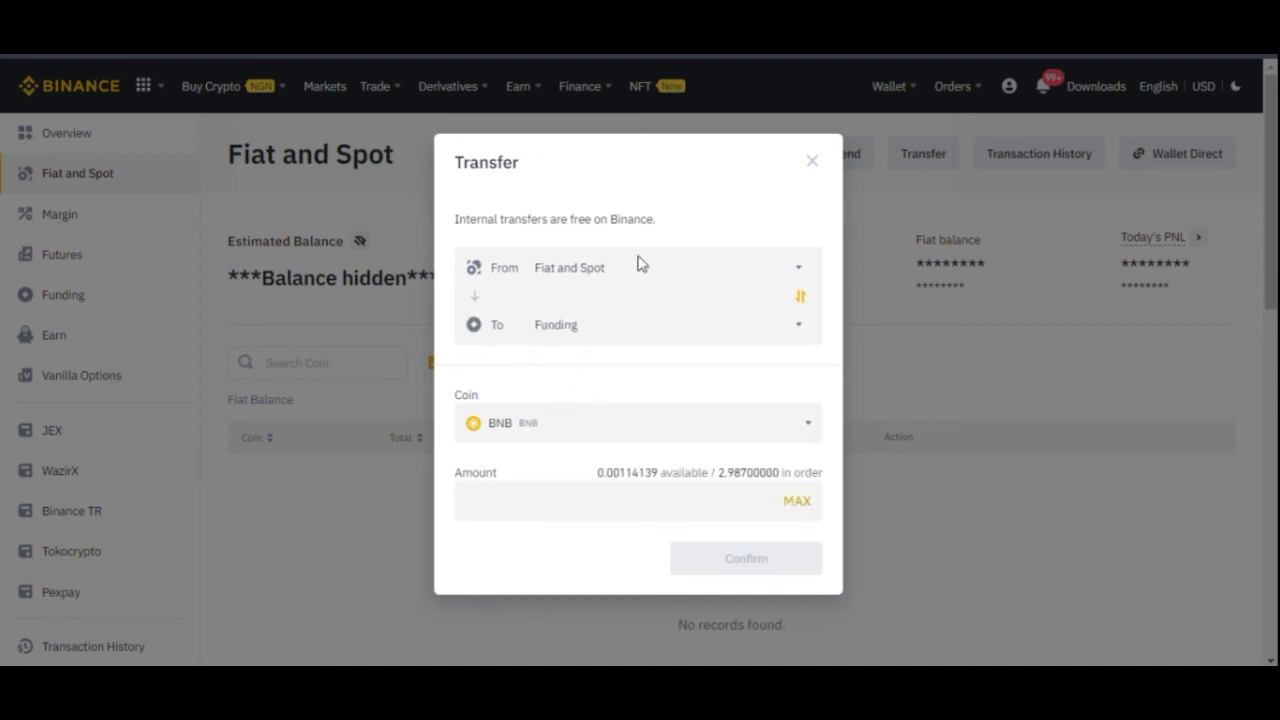
# Step: Look through the transferable coins, keep BNB, fill in the maximum amount of 0.00114139, and close the transfer unconfirmed
pyautogui.click(587, 432)
pyautogui.click(622, 466)
pyautogui.scroll(-2, 600, 551)
pyautogui.scroll(-4, 583, 556)
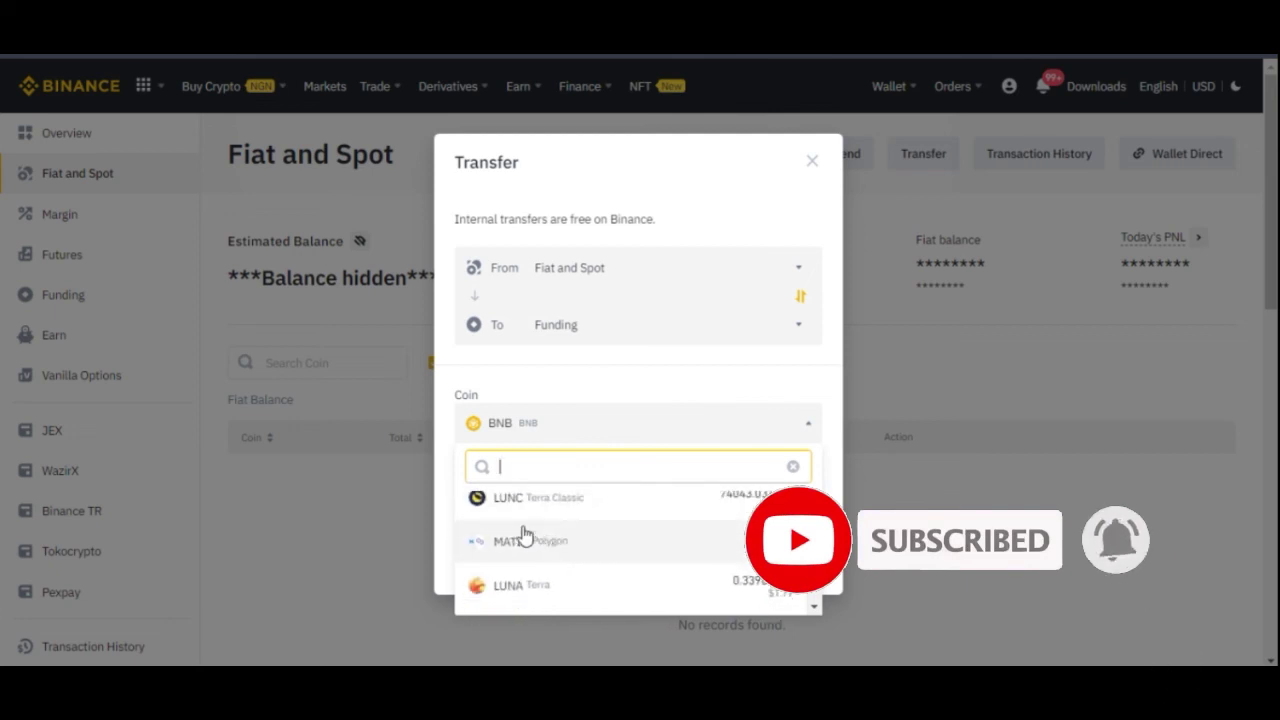
pyautogui.click(563, 393)
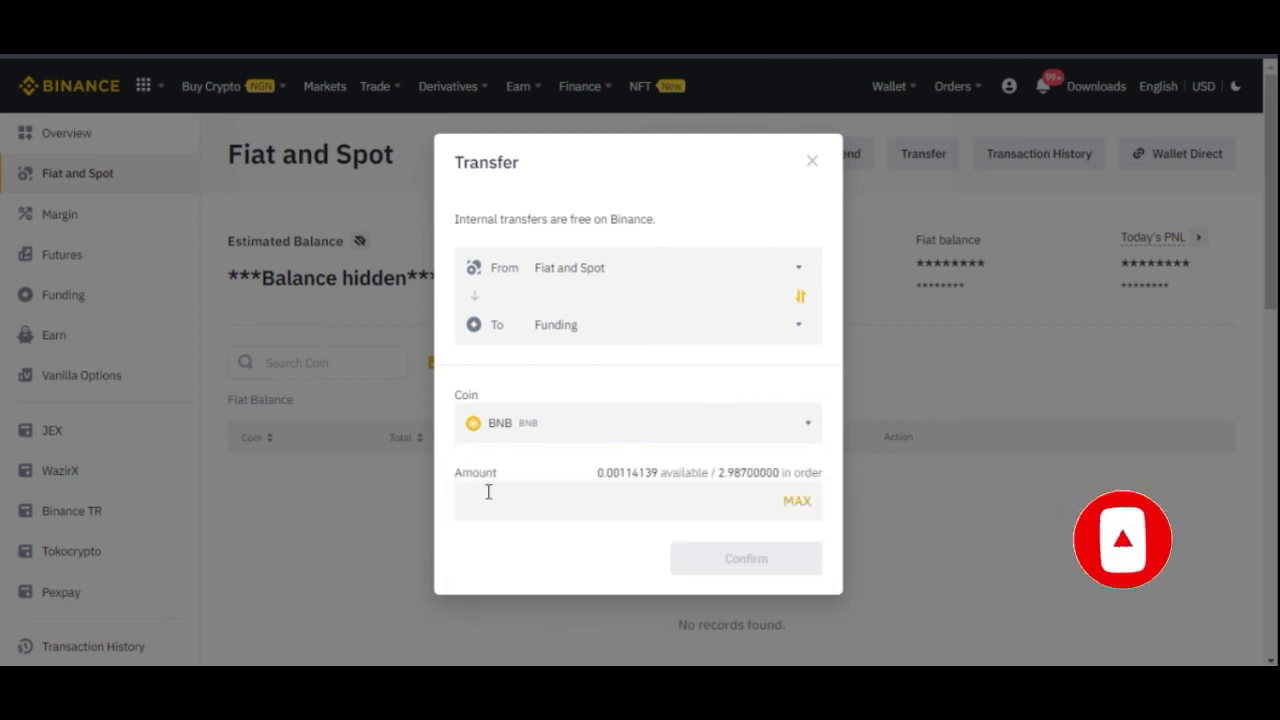
pyautogui.click(796, 501)
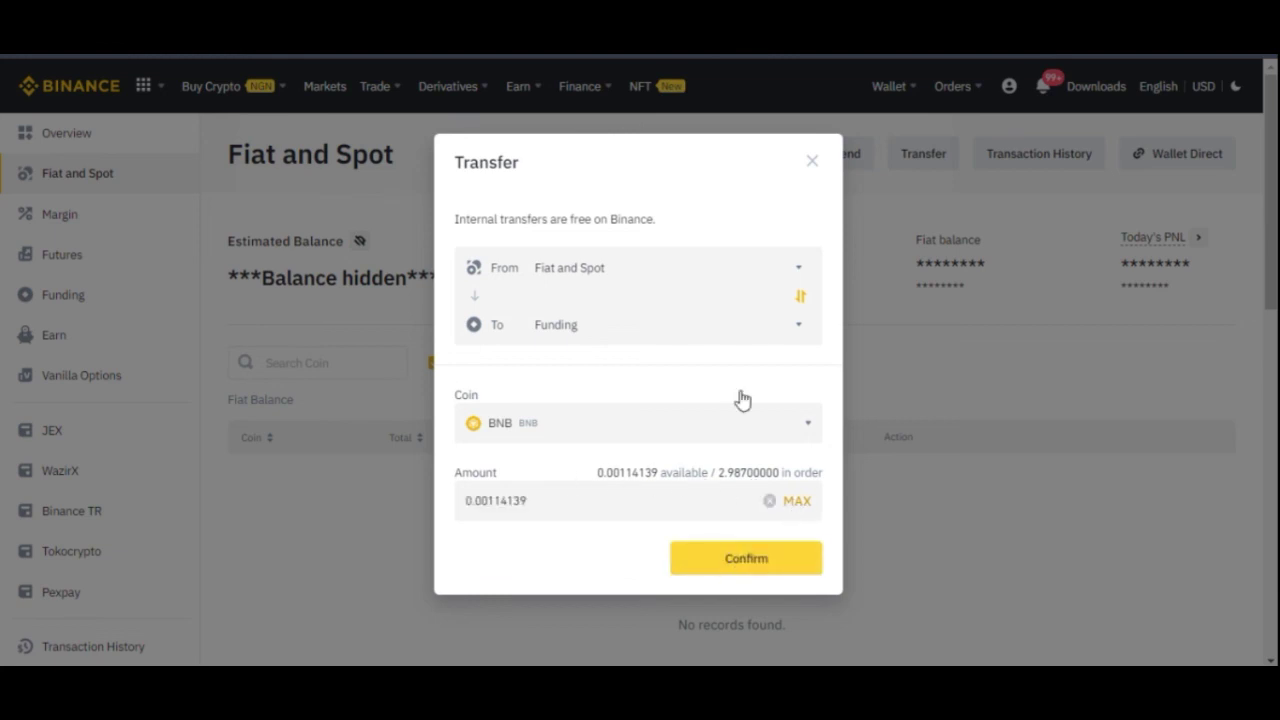
pyautogui.click(812, 162)
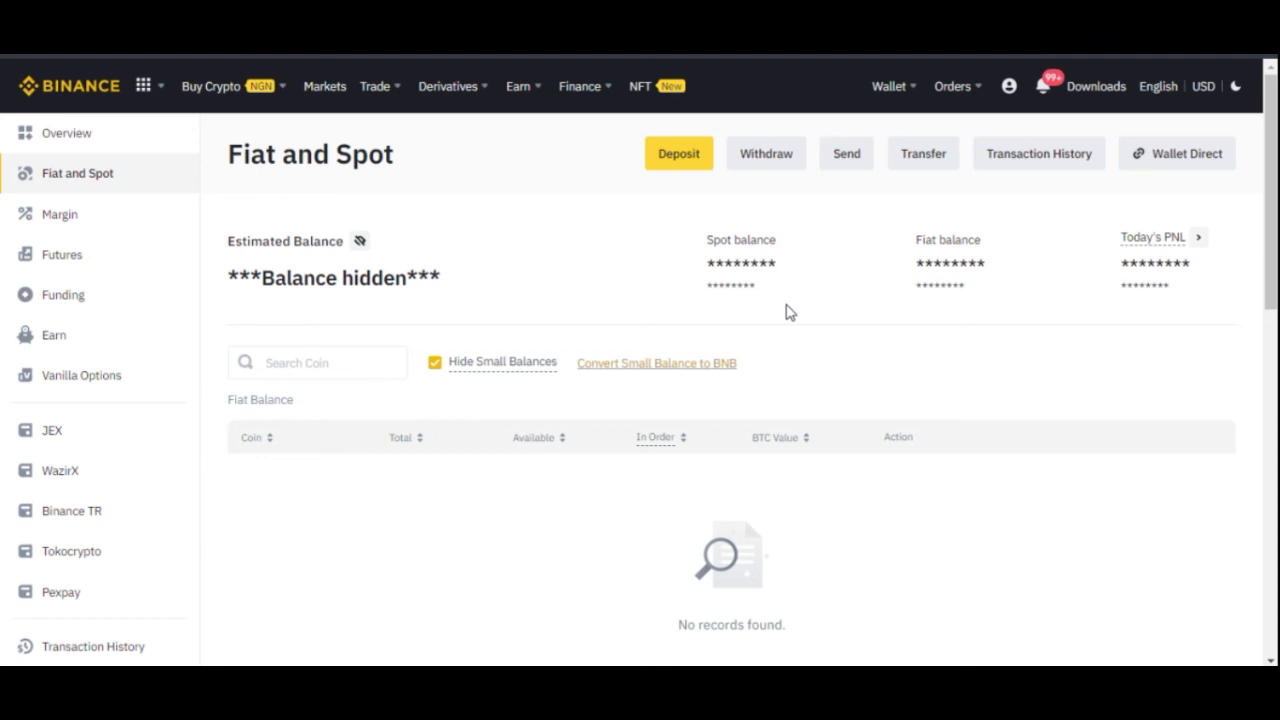
# Step: Go back to the P2P market and look through the USDT buy offers in NGN
pyautogui.moveTo(220, 88)
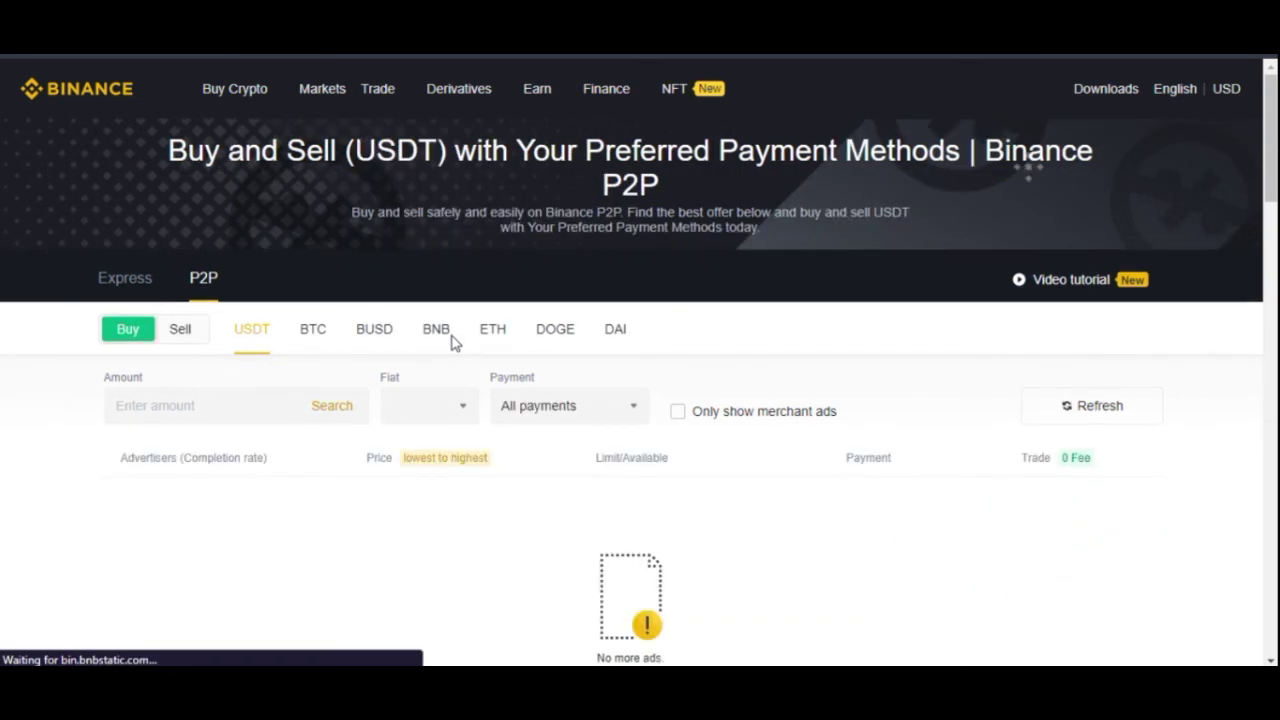
pyautogui.scroll(-1, 515, 445)
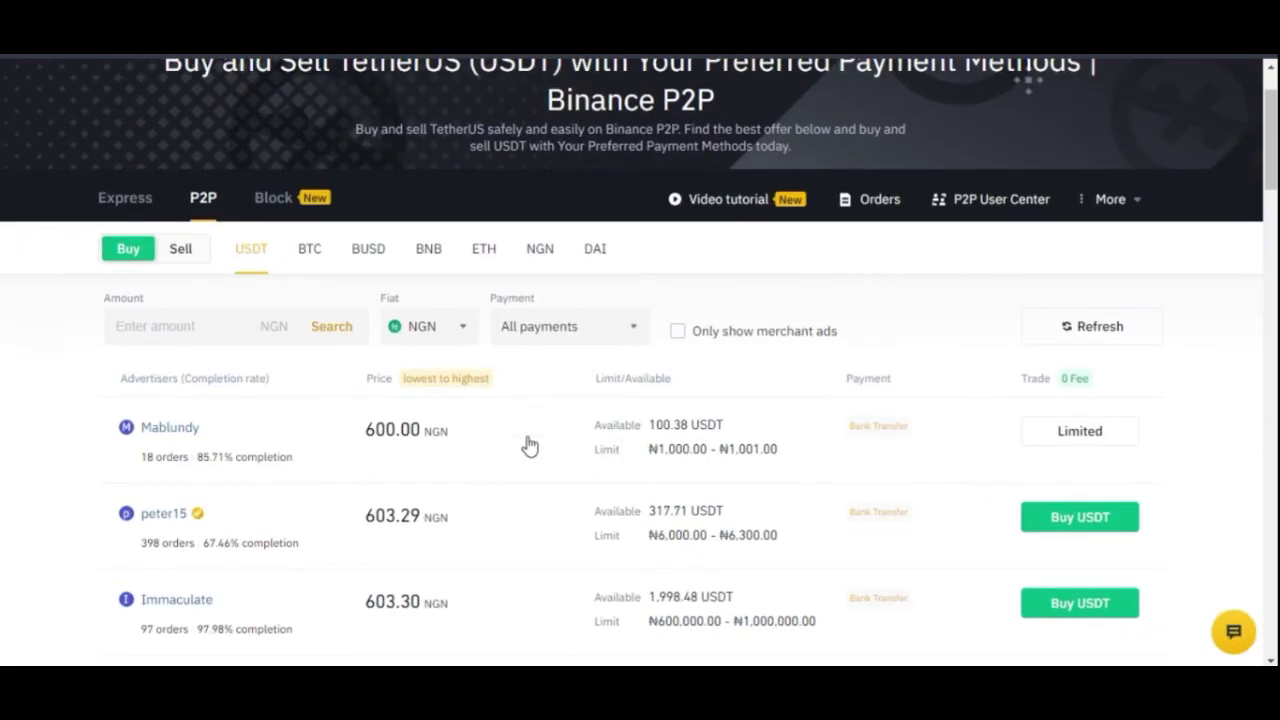
pyautogui.scroll(-1, 491, 418)
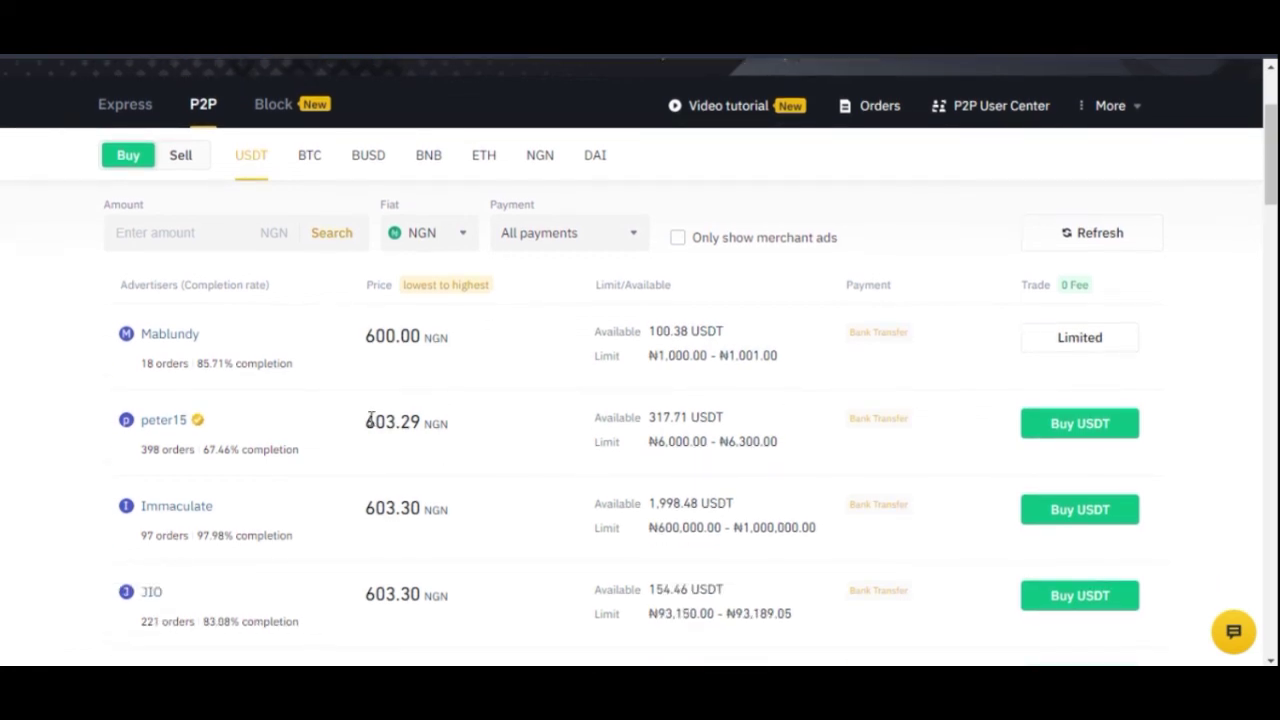